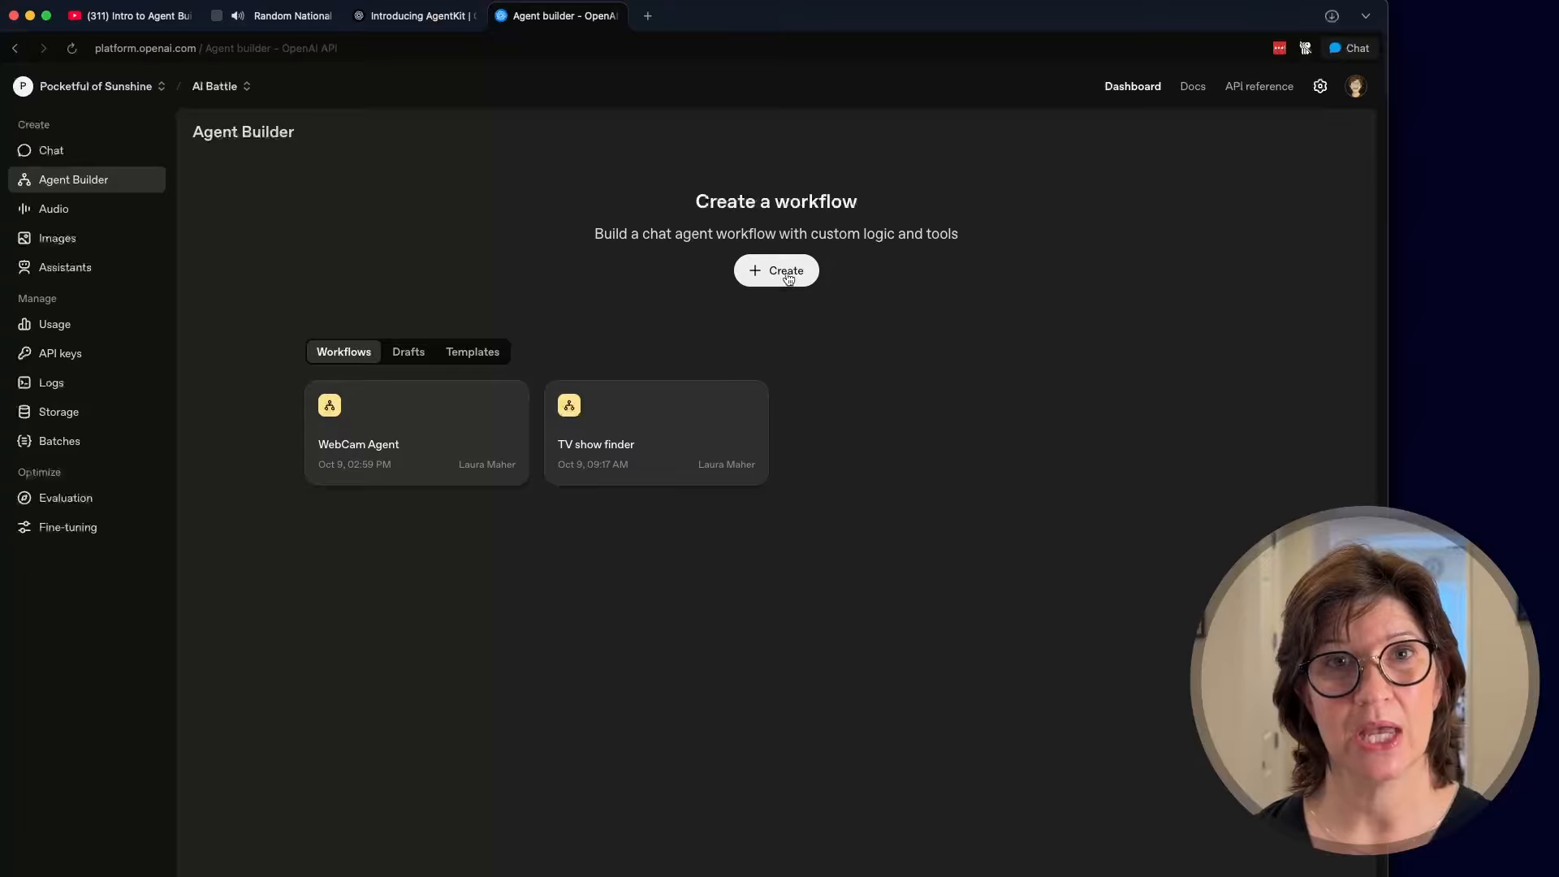
- Create a new workflow, test it in the preview with the message "hello", and return to the canvas
left_click(787, 275)
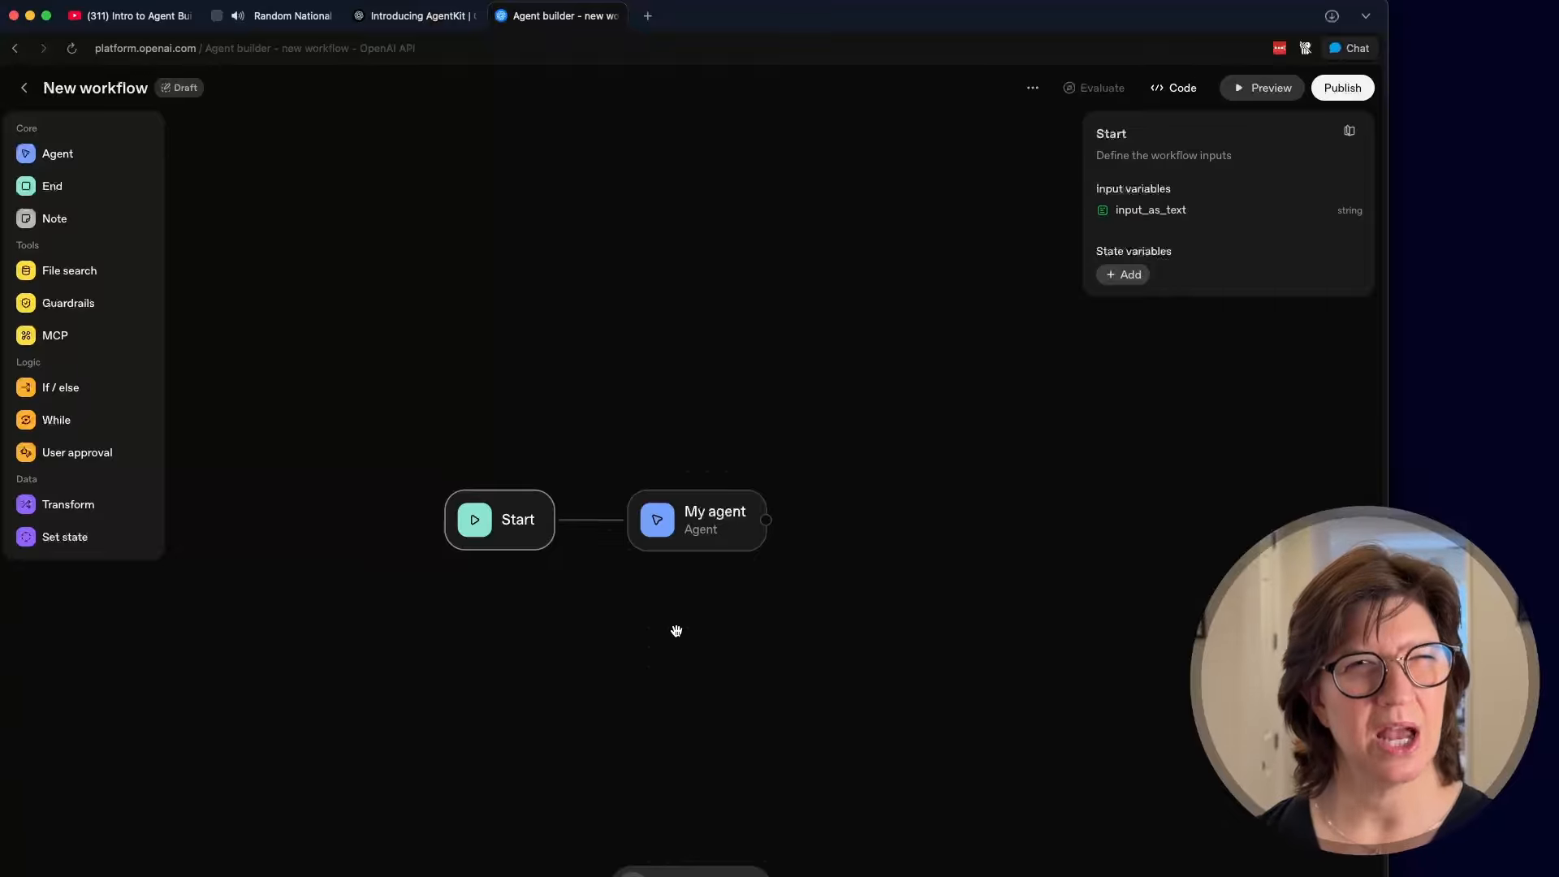
left_click(1264, 91)
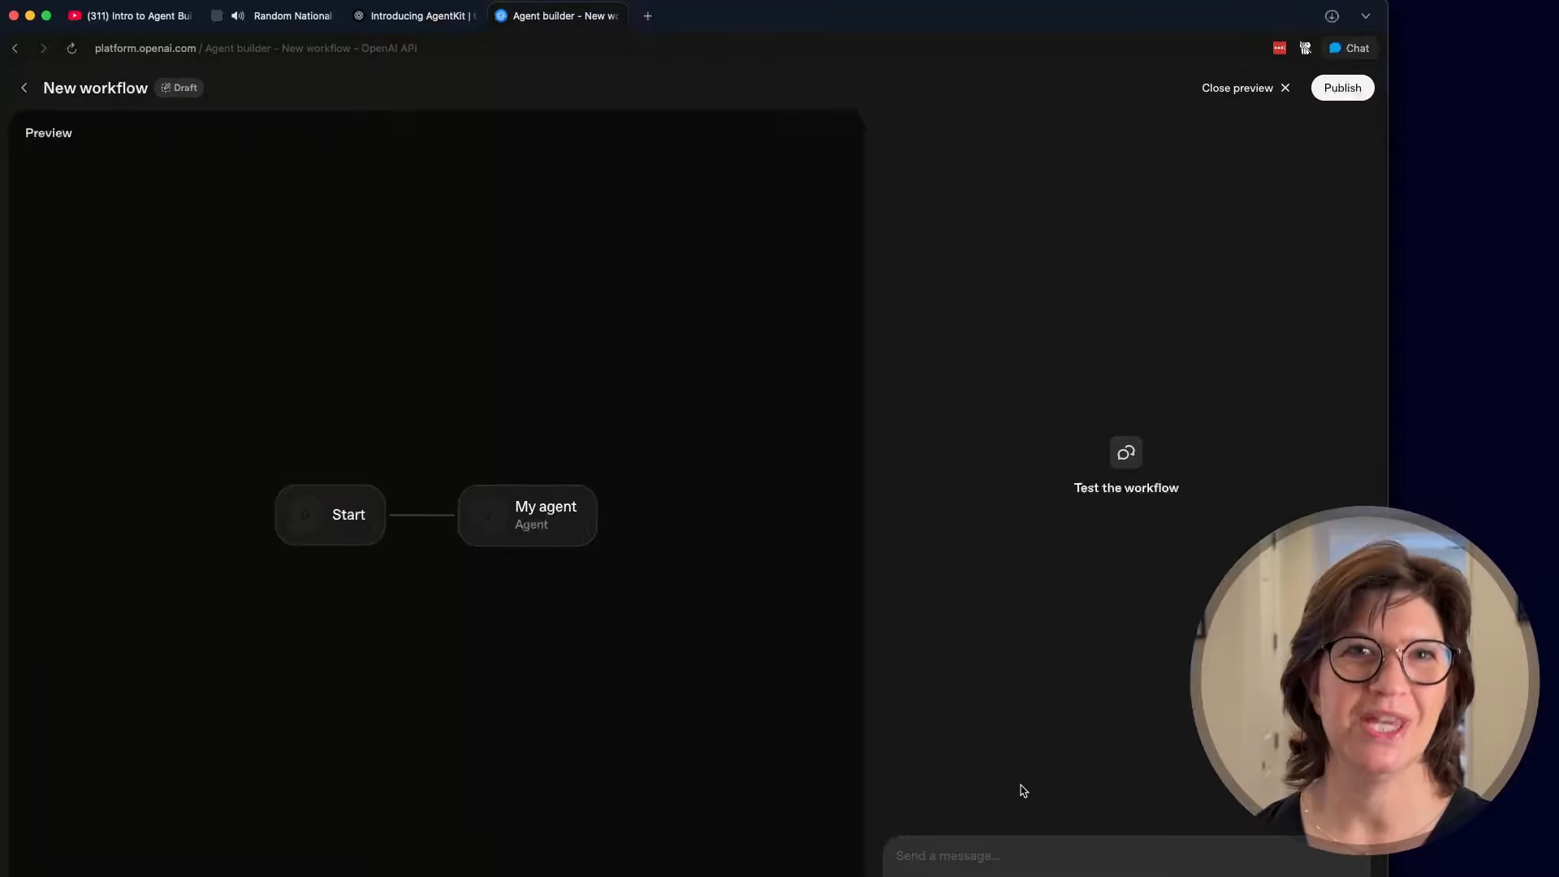
left_click(970, 865)
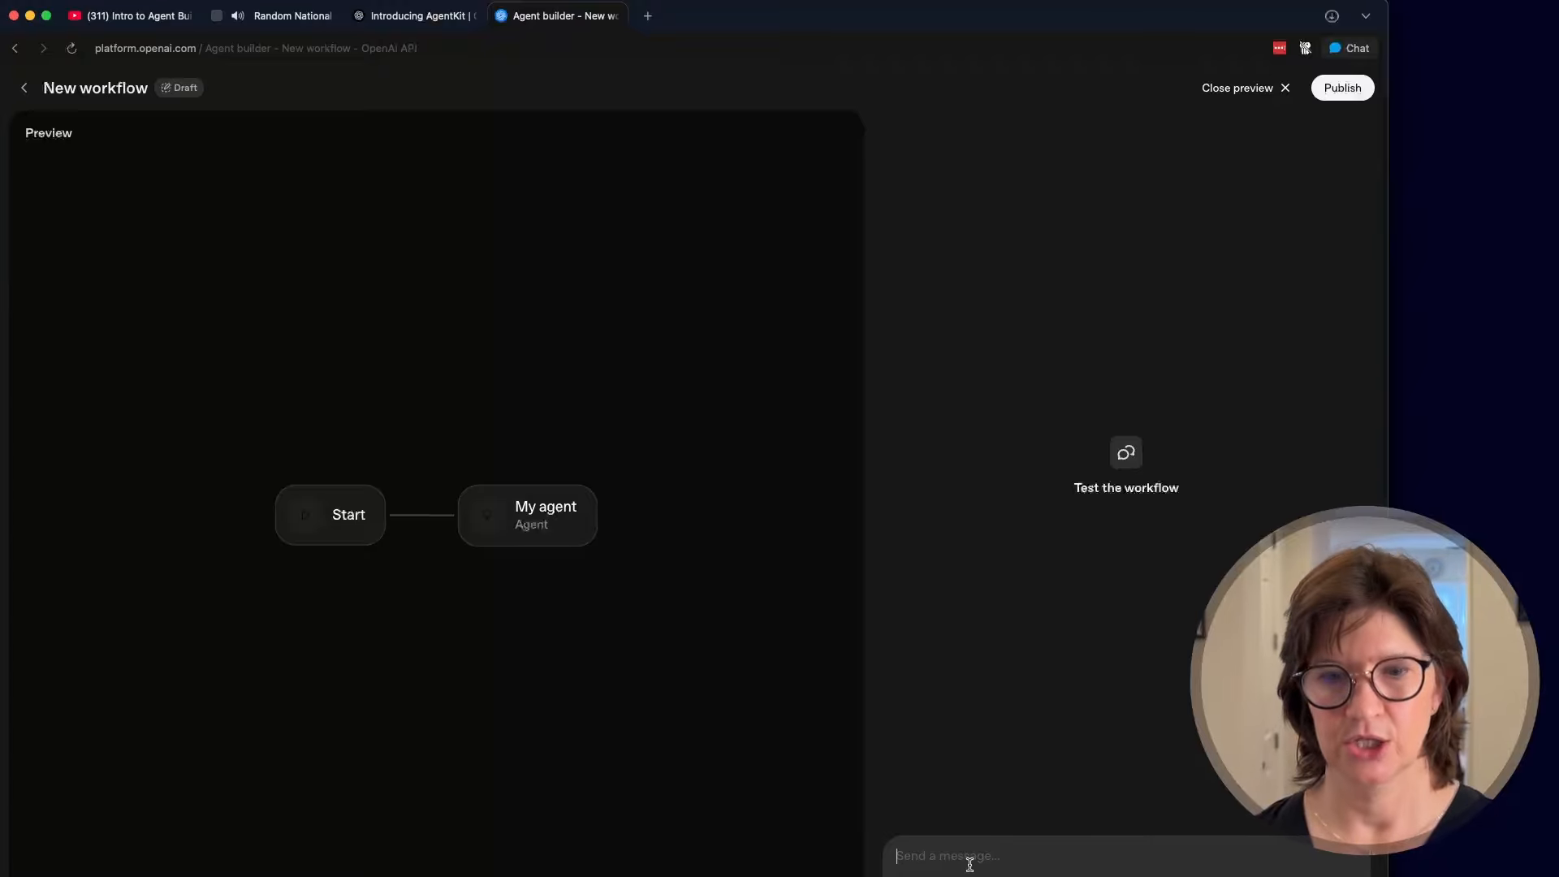
type("hello")
key("Return")
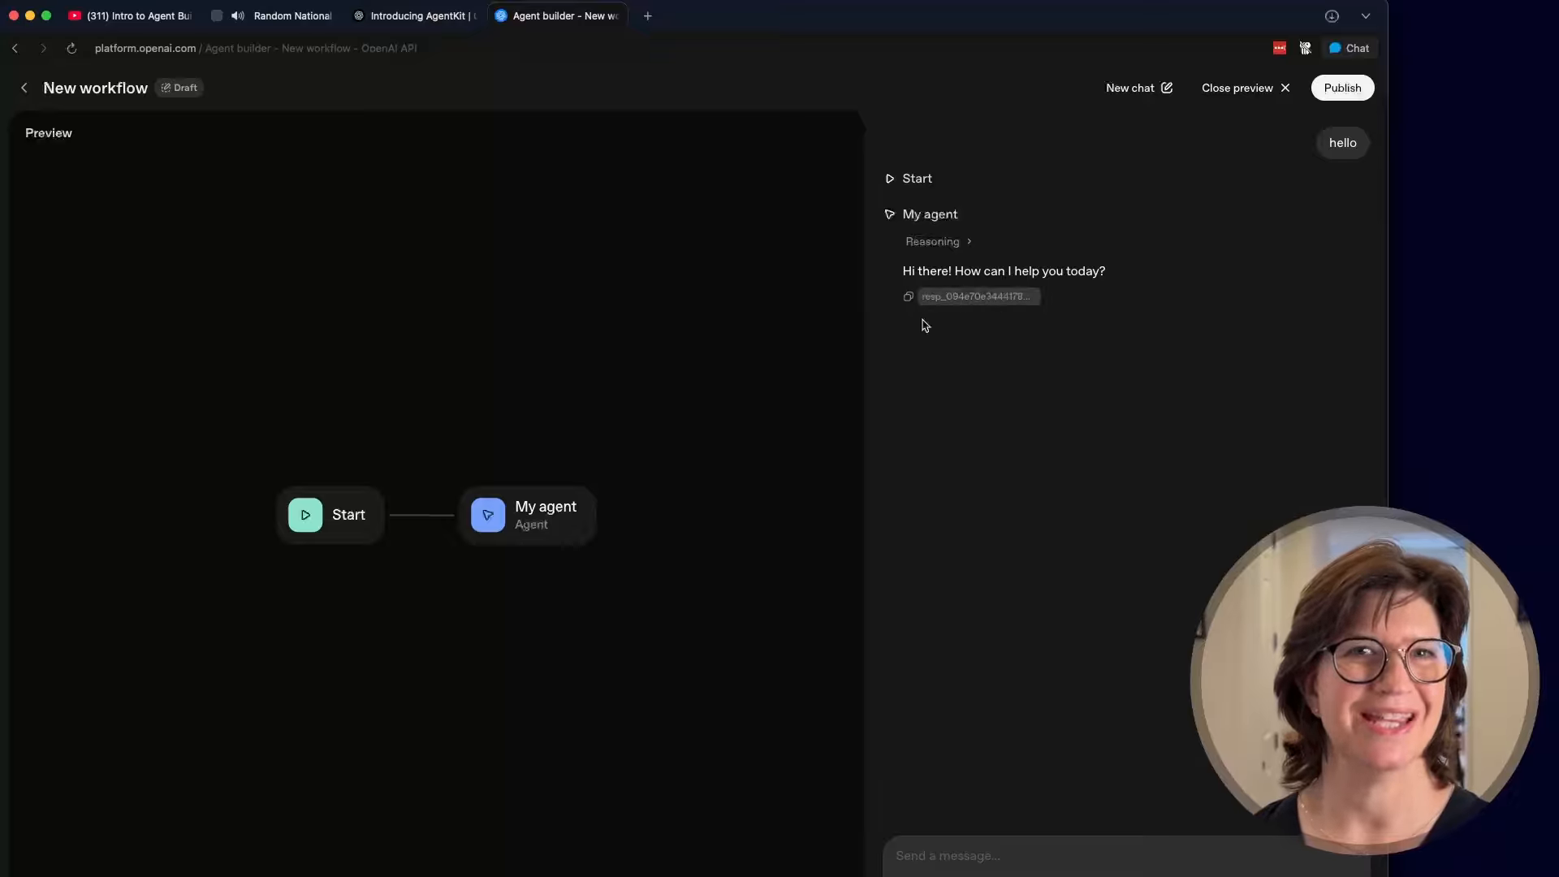
left_click(1264, 88)
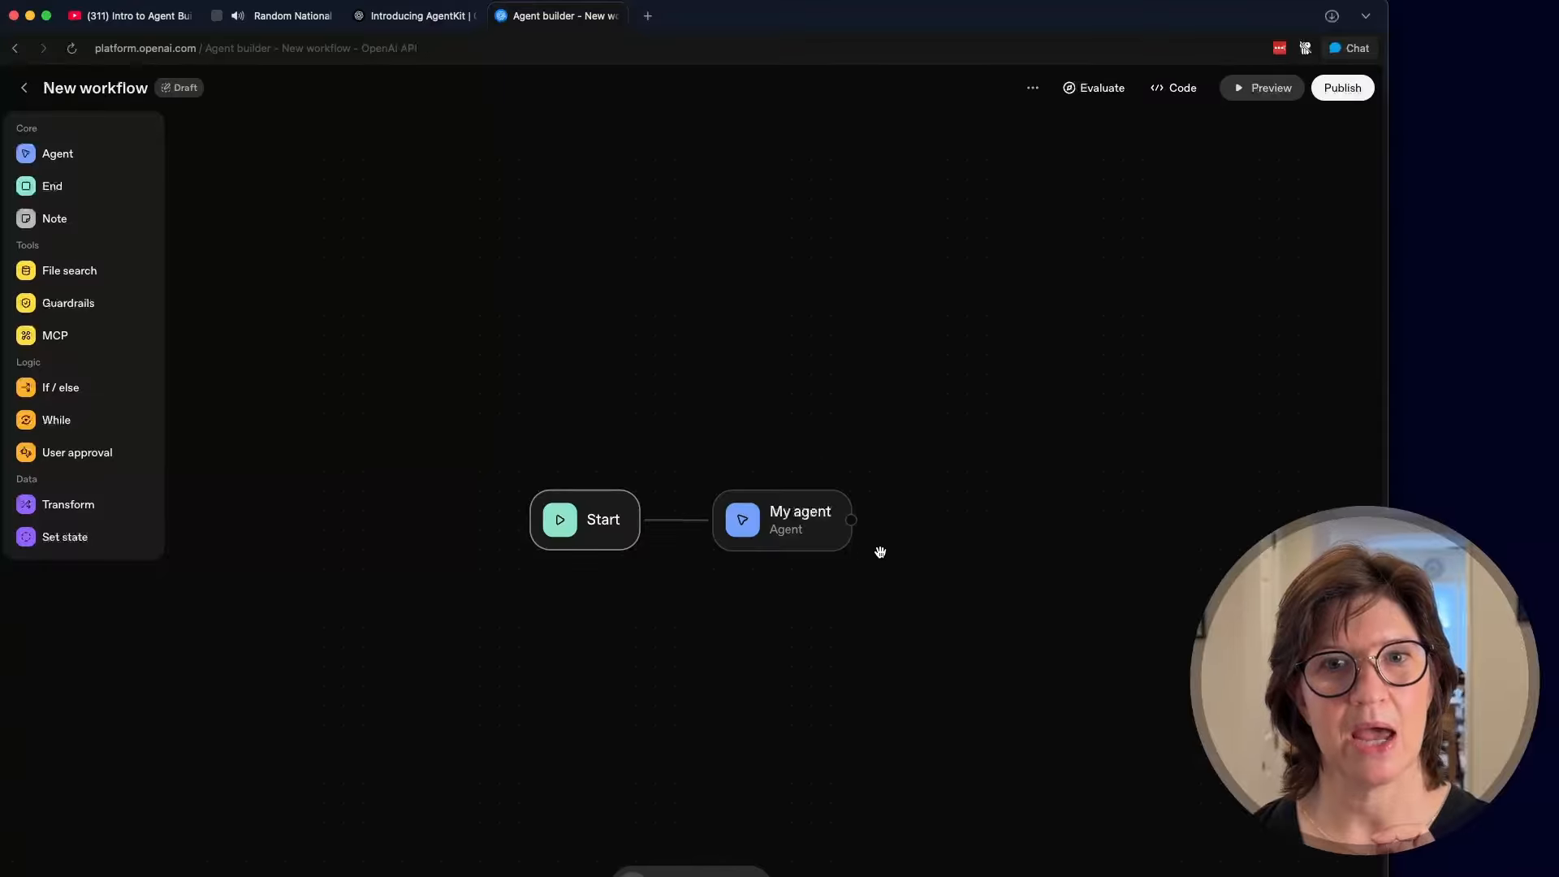
- Name the agent Decider and append to its instructions "Messages come into you and you have to decide if they are general query, location information, or fun fact."
left_click(799, 528)
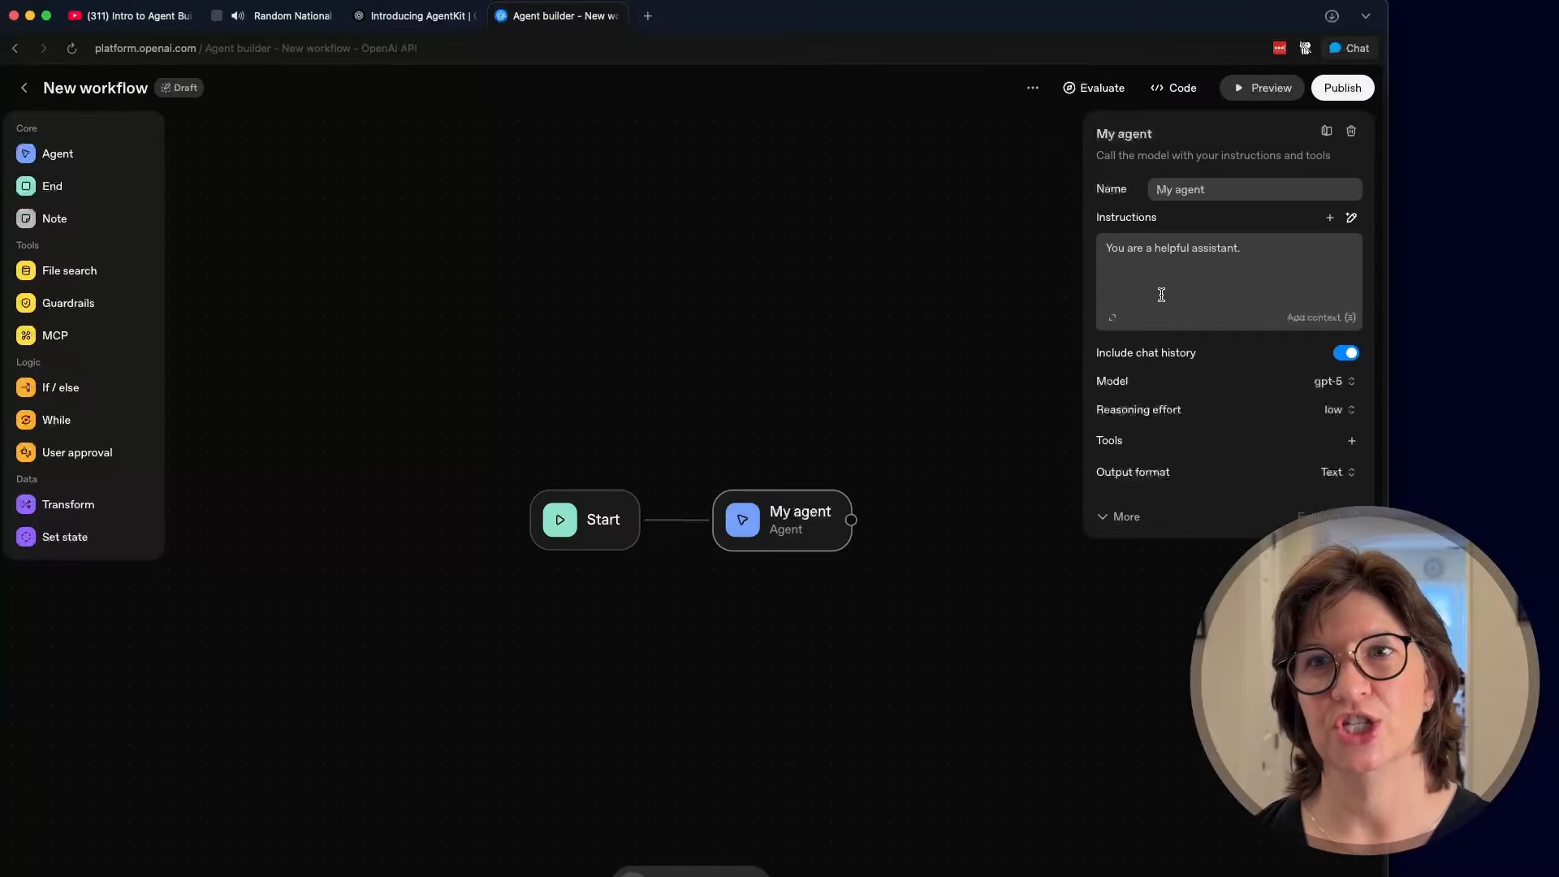
left_click_drag(1221, 188, 1152, 187)
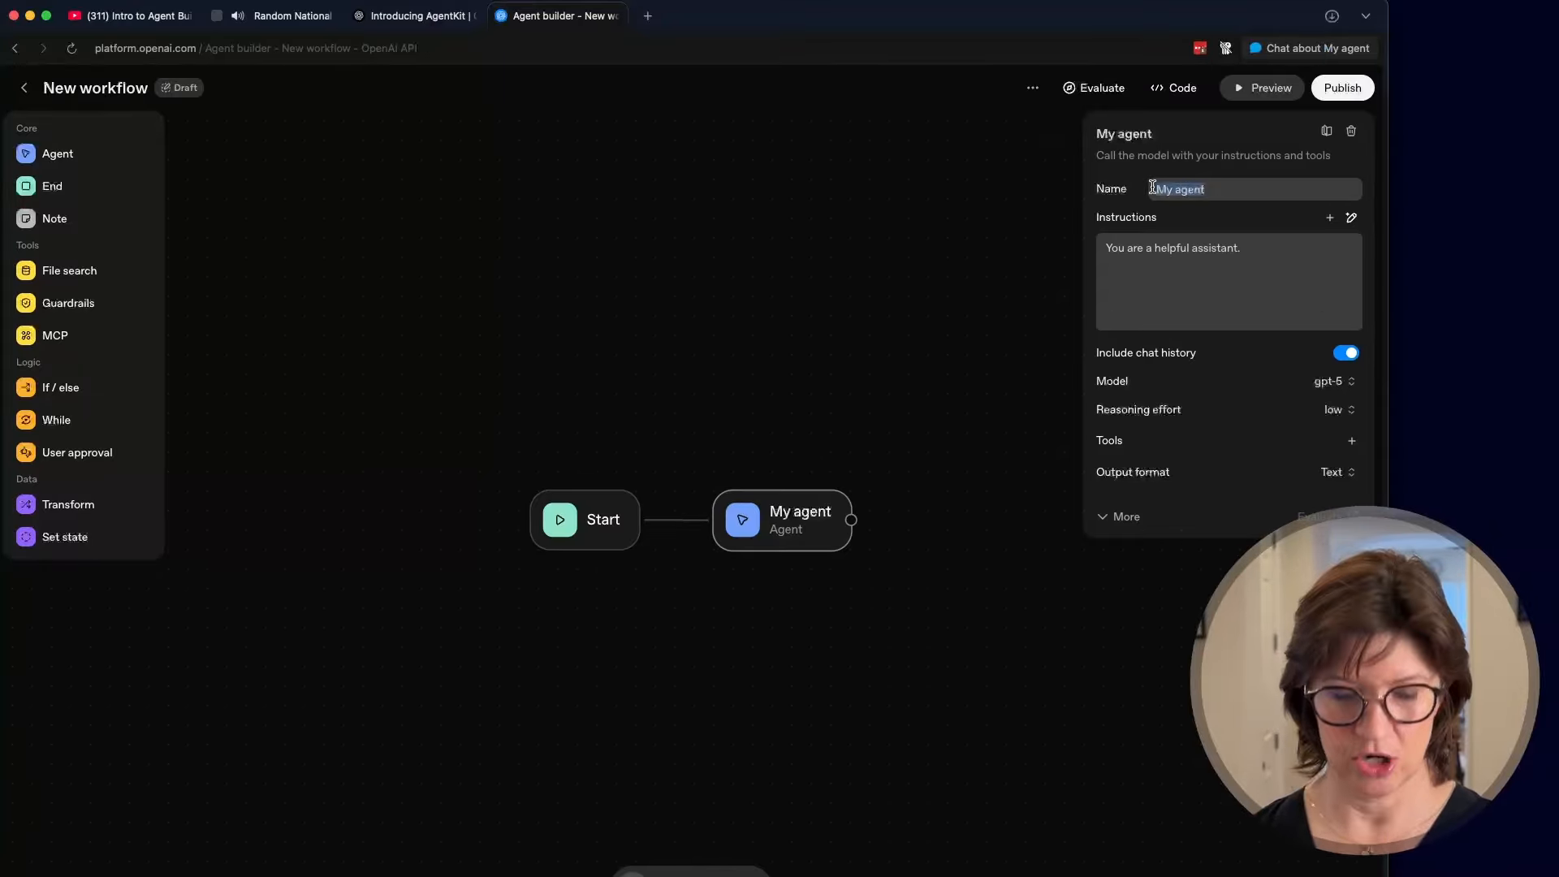
type("Decider")
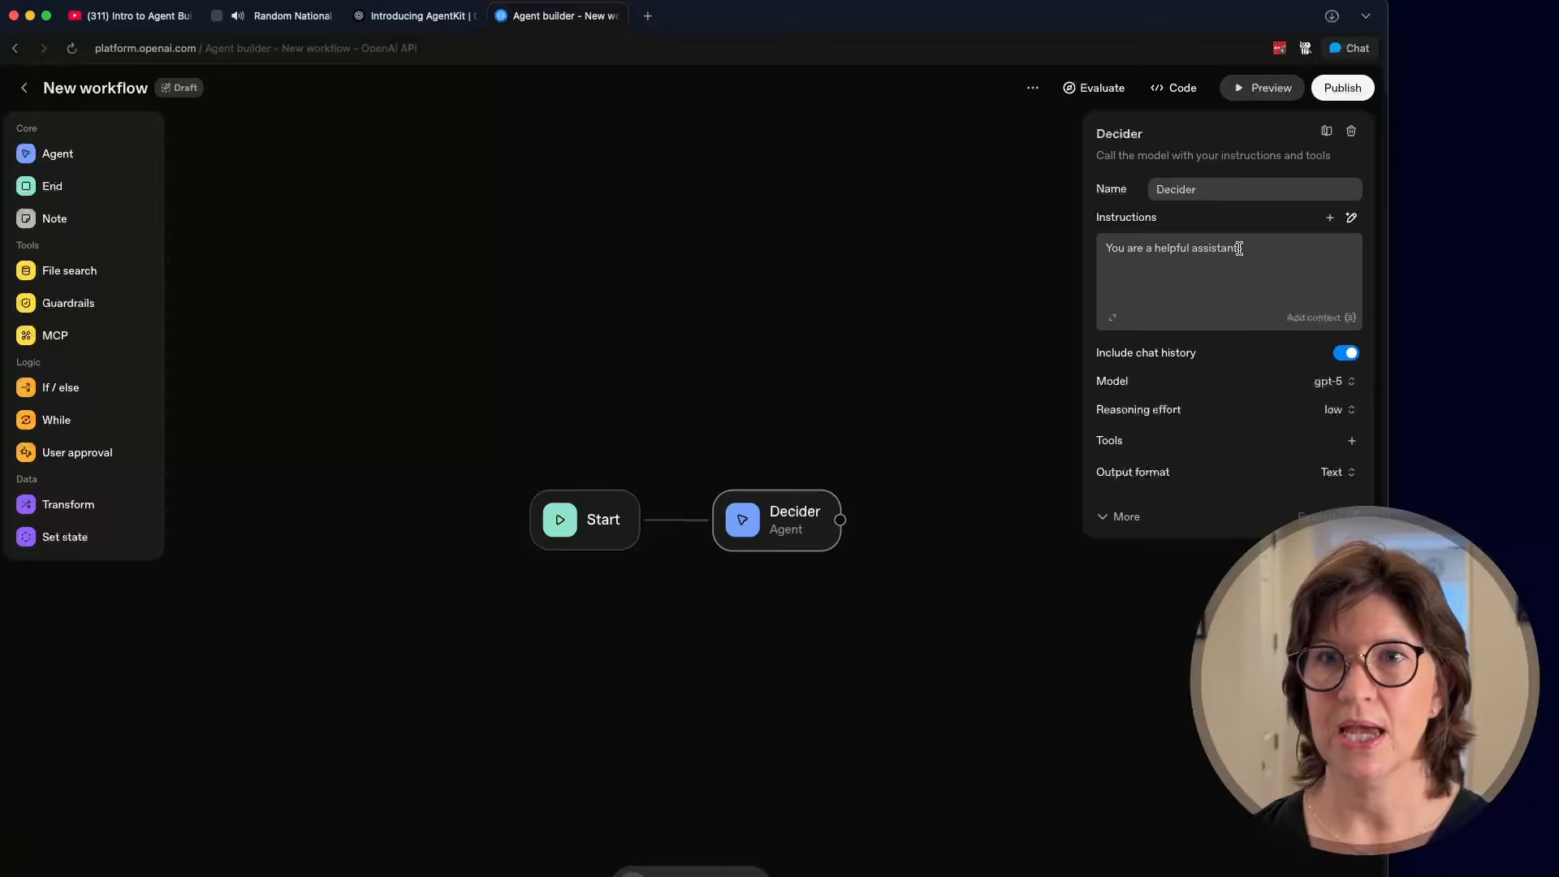
left_click_drag(1262, 256, 1101, 248)
type("You are a helpful assistant. Messages come into you and you have to decide if they are general query, location information, or fun fact.")
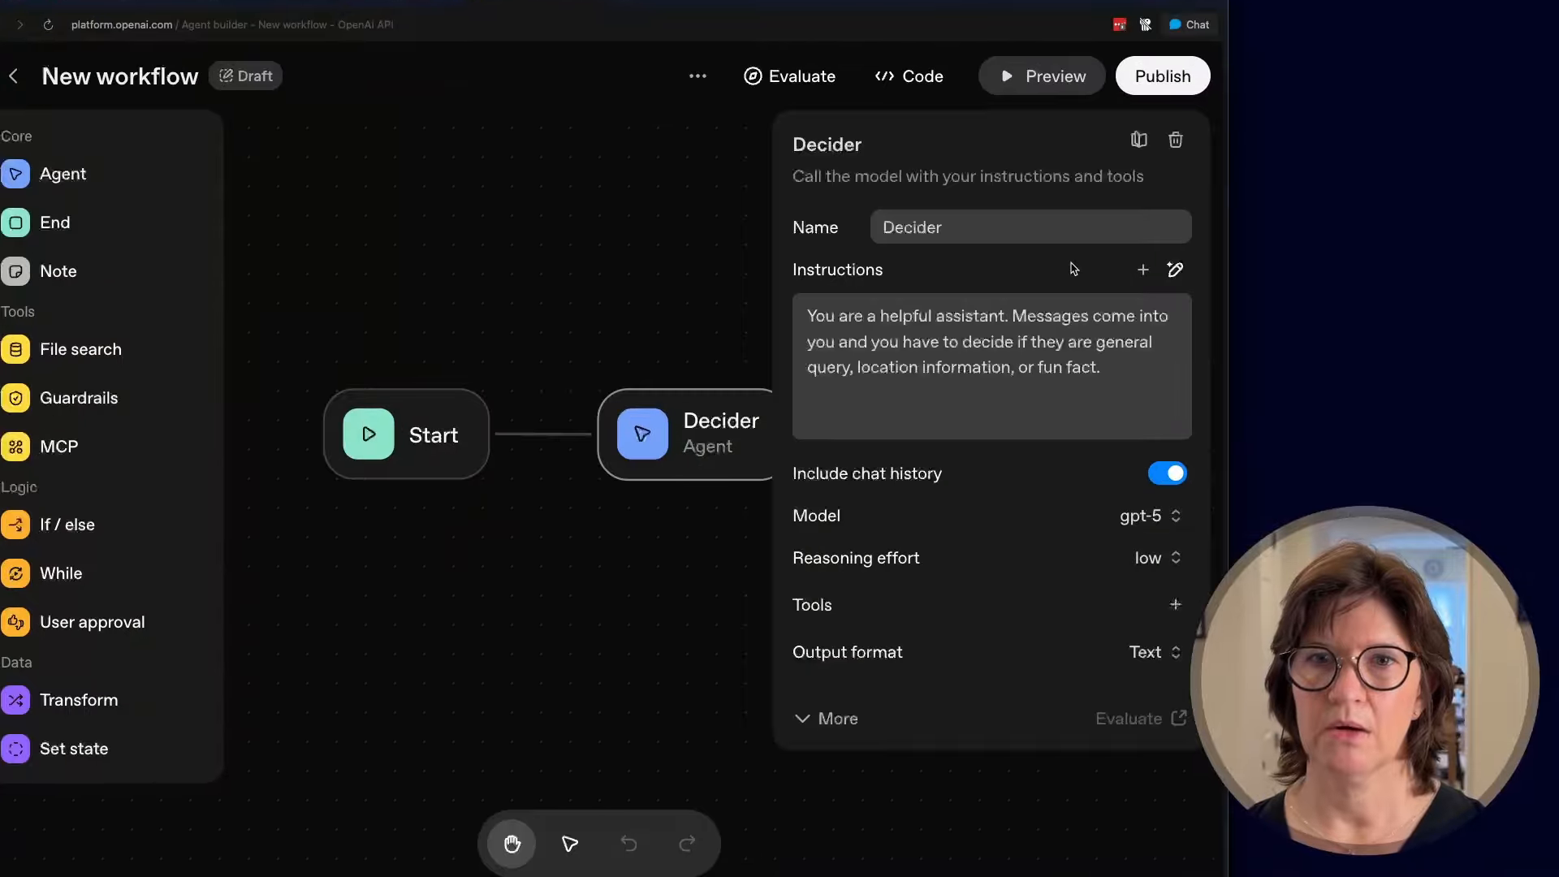
- Review the Decider agent's available models and output formats, and the Start node's input variables
mouse_move(943, 473)
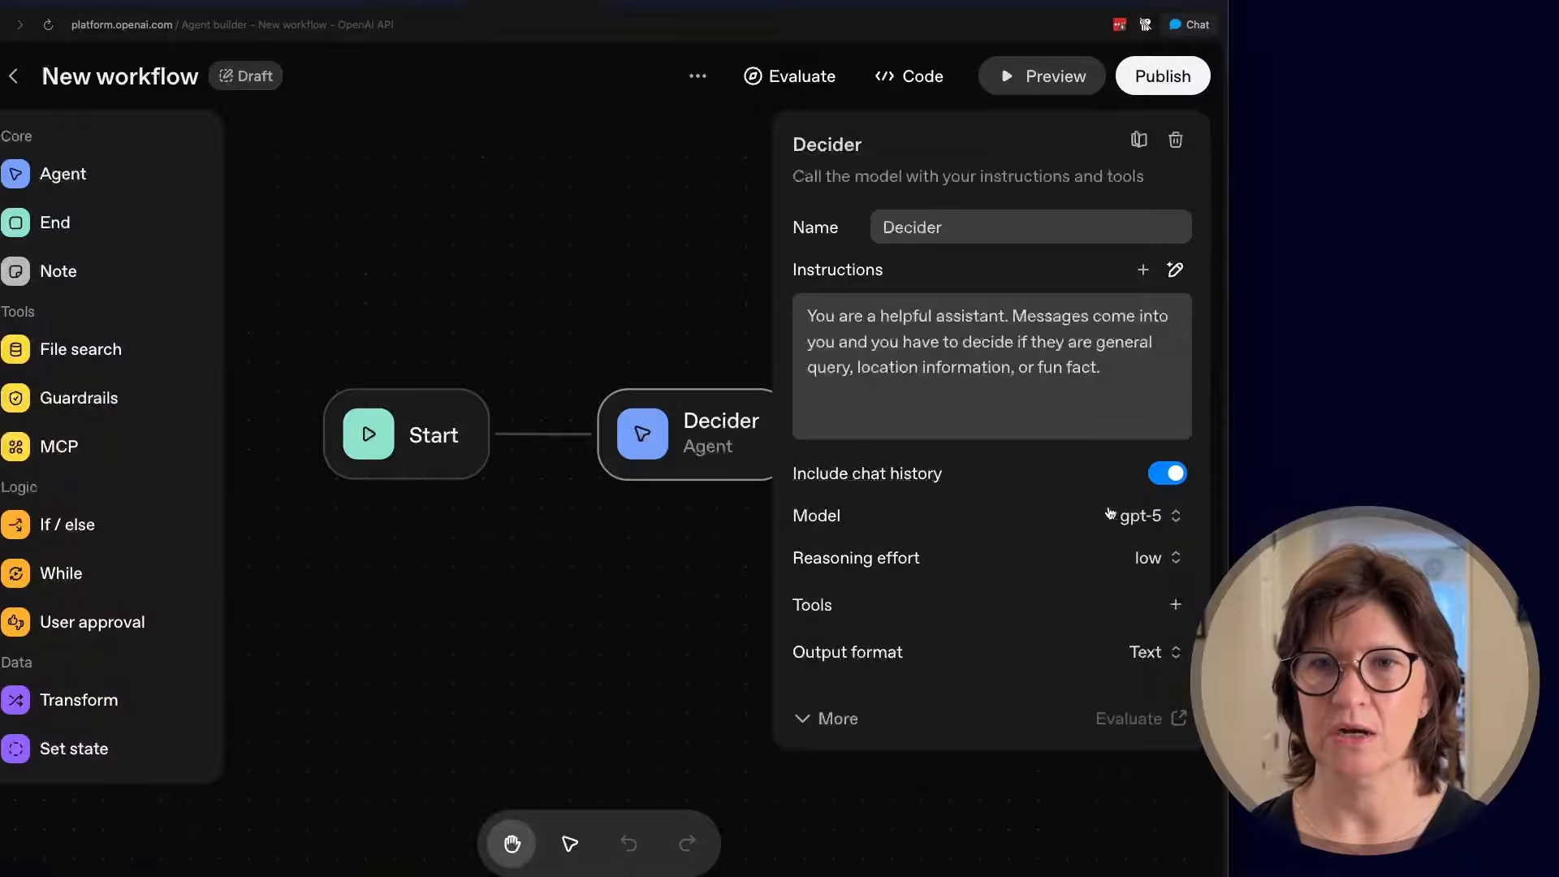
left_click(1136, 518)
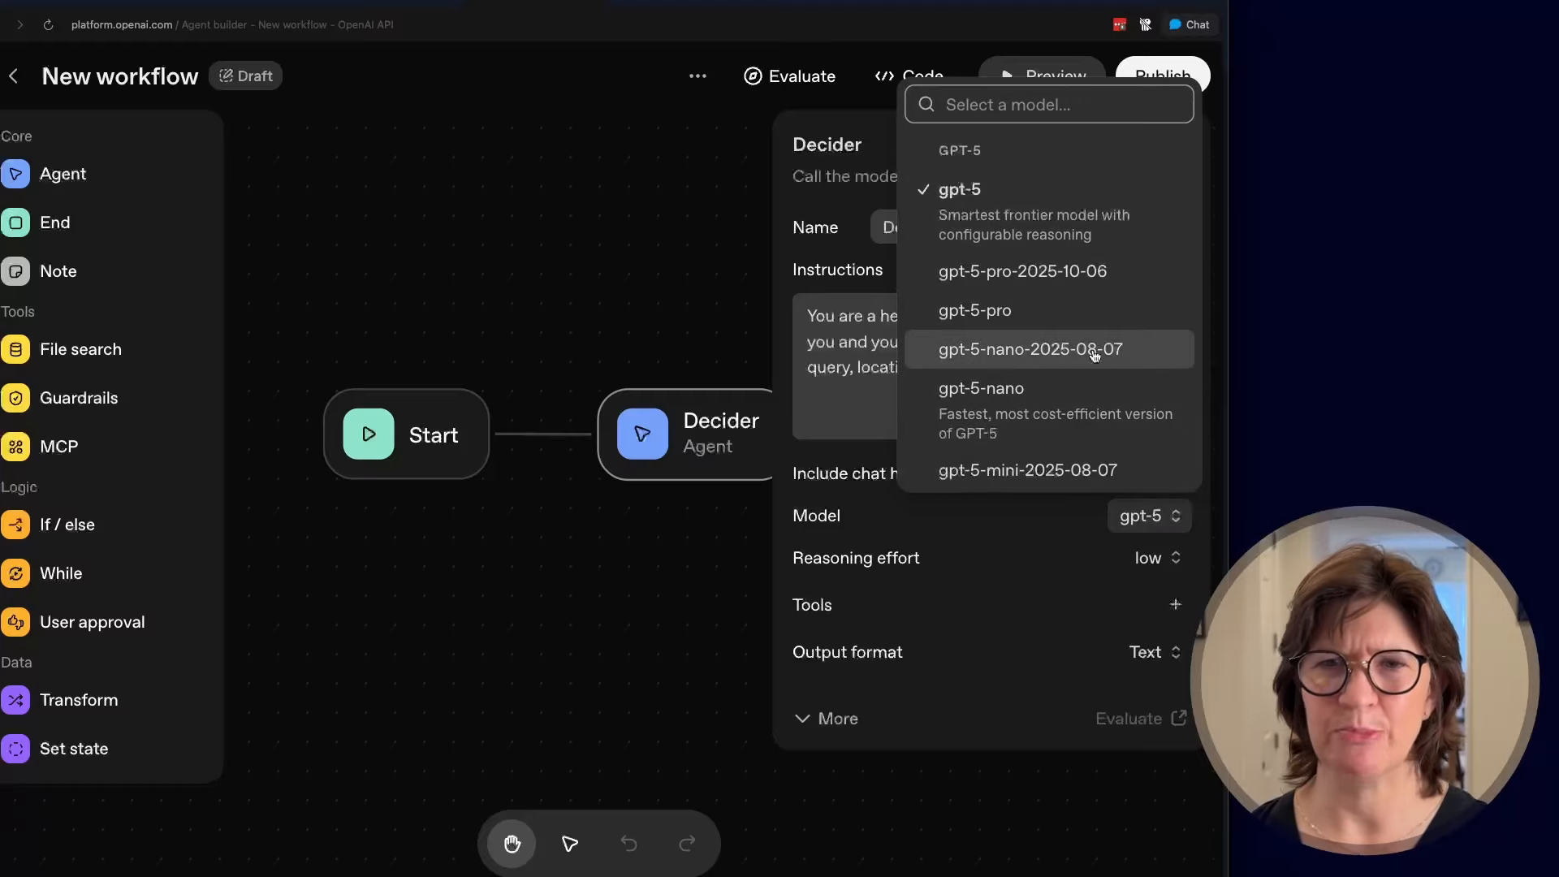
scroll(1093, 352, "down", 5)
scroll(1095, 355, "down", 2)
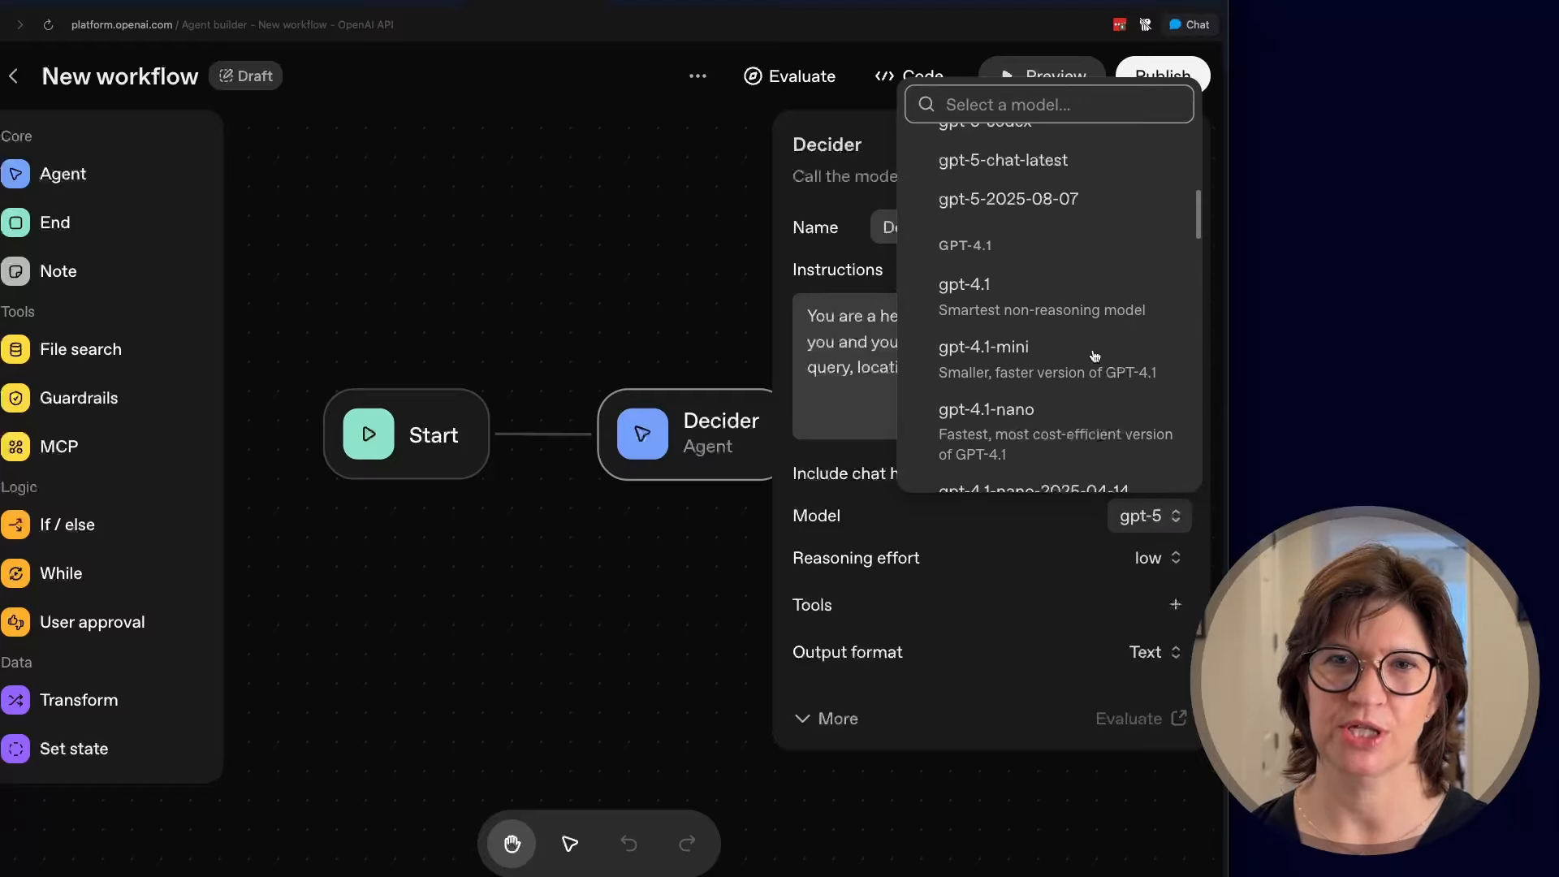
scroll(1095, 355, "up", 6)
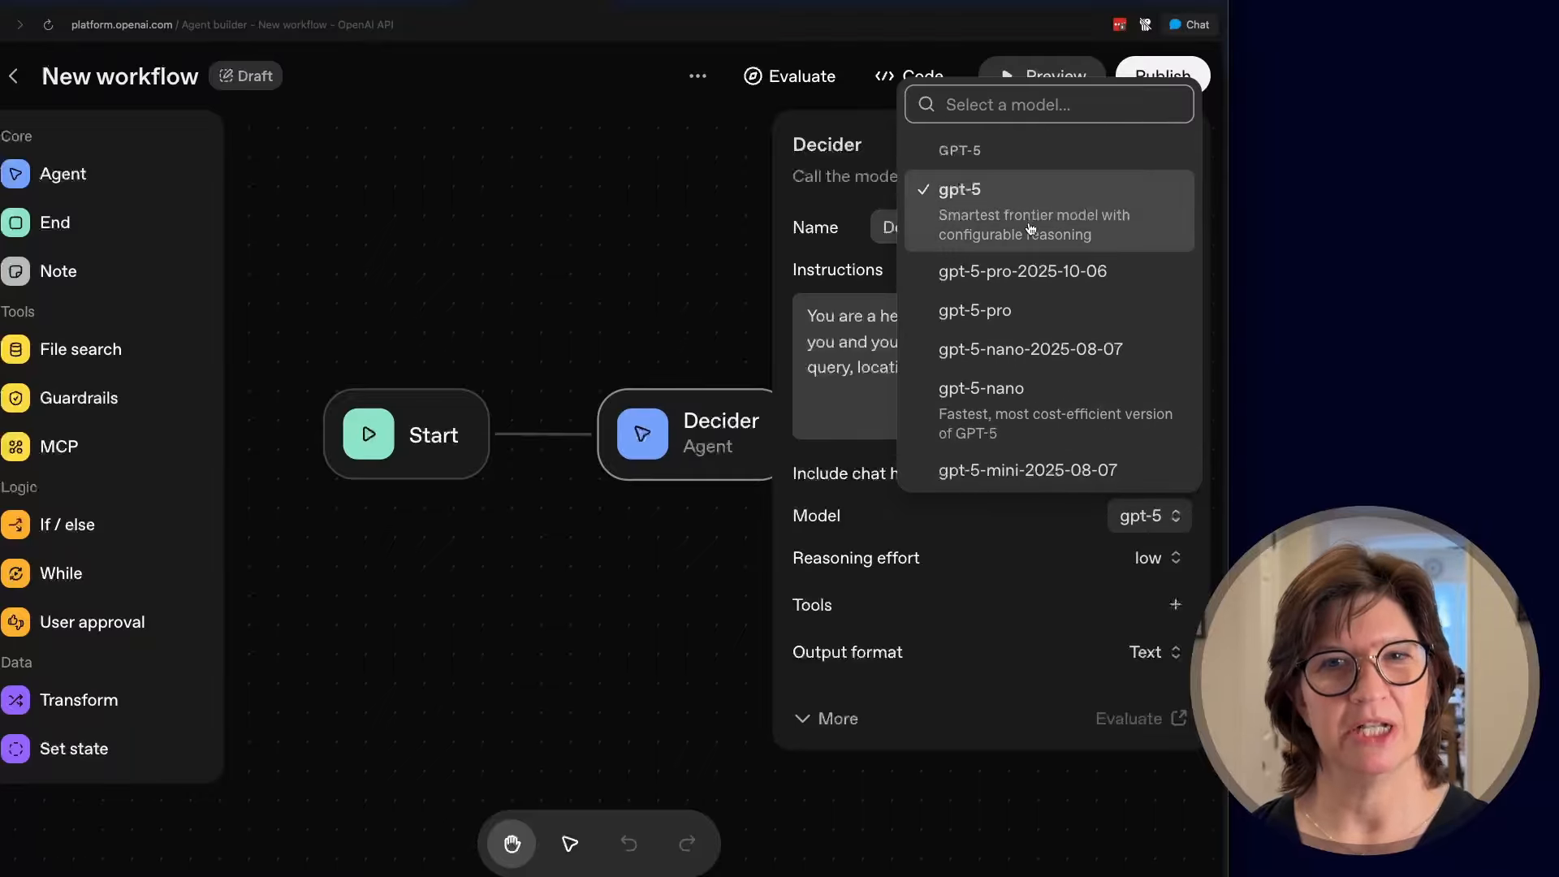
left_click(1041, 648)
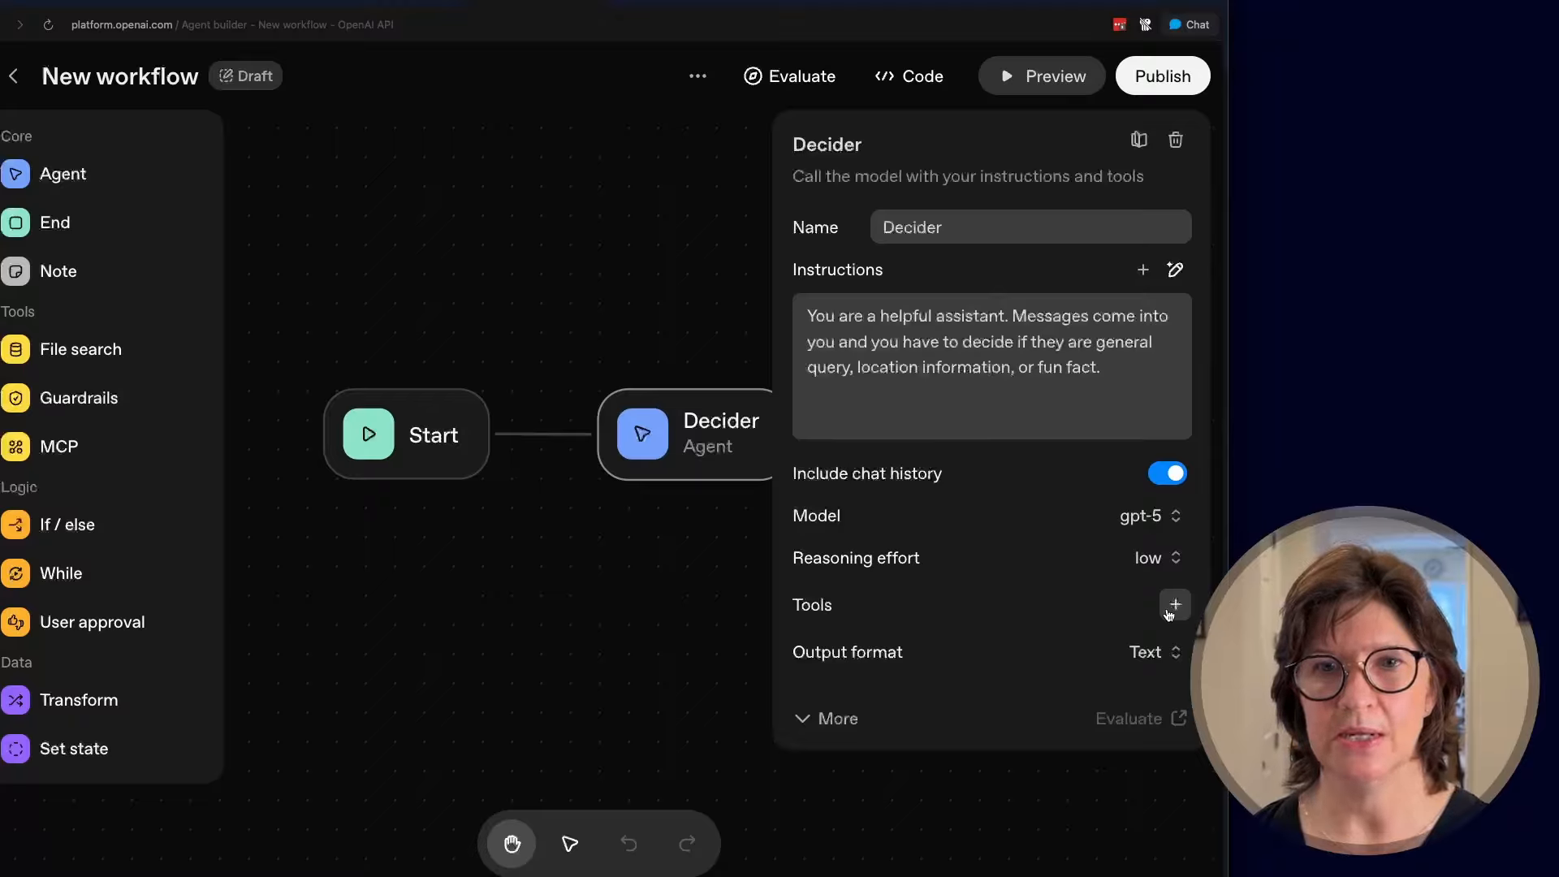
left_click(1149, 658)
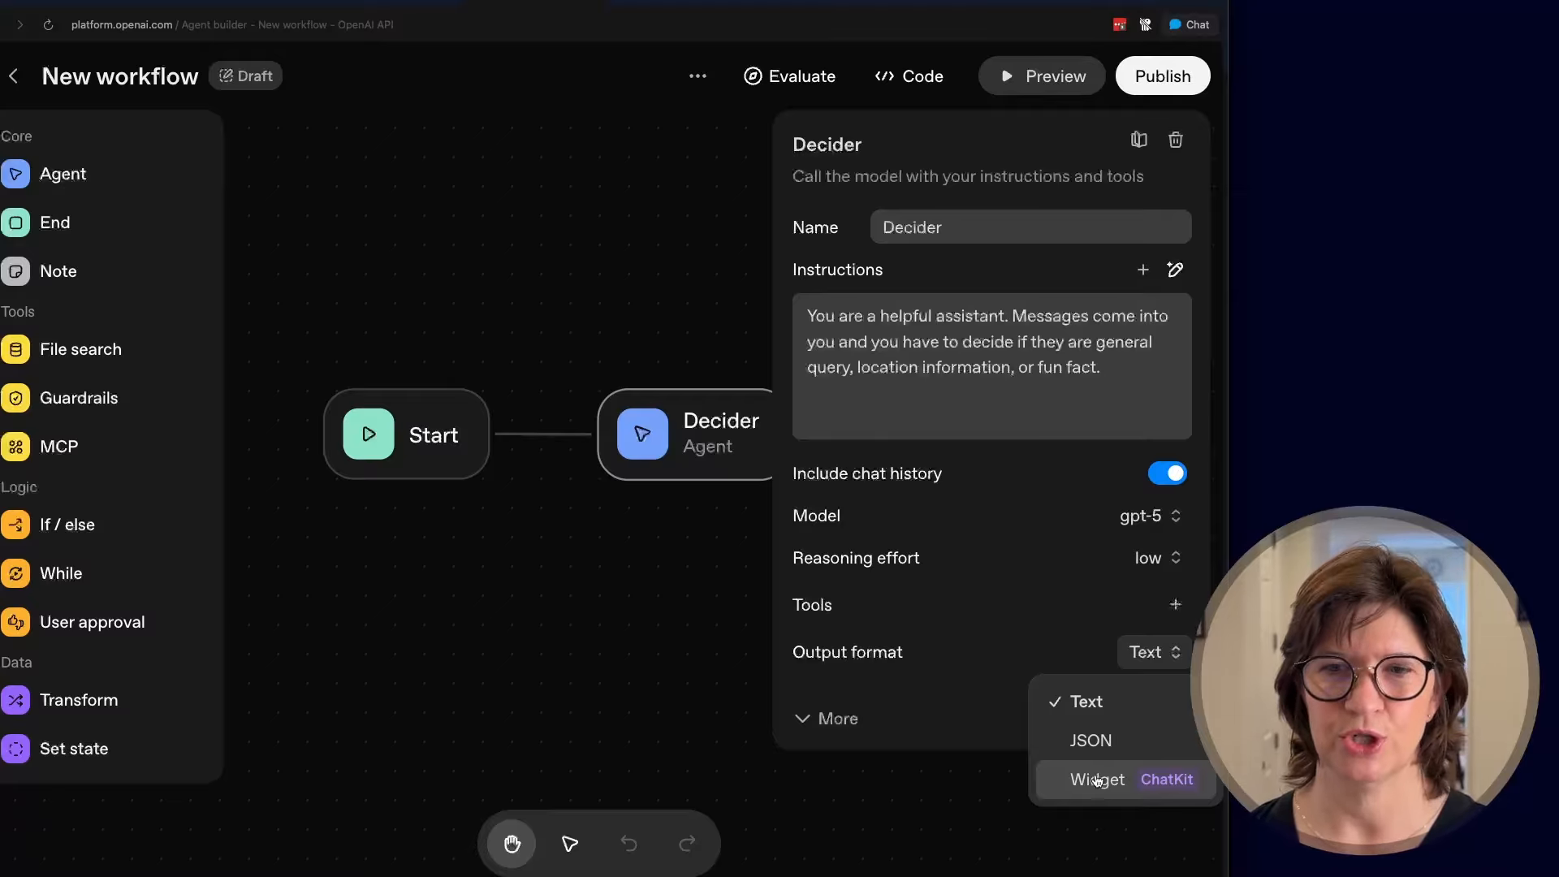
left_click(438, 439)
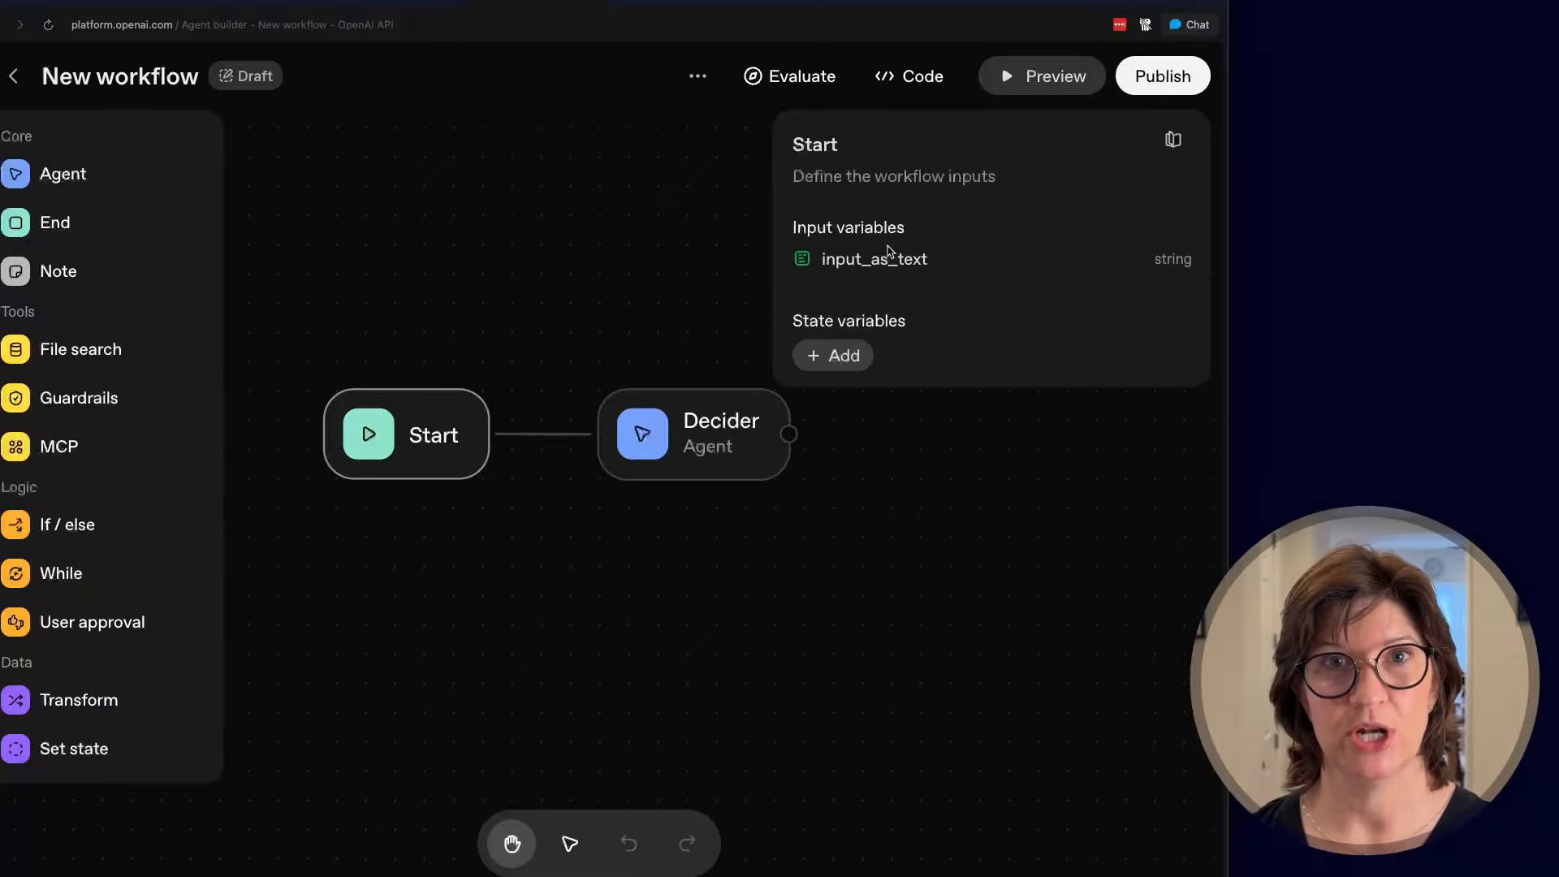
- Set the Decider agent's output format to JSON
left_click(688, 438)
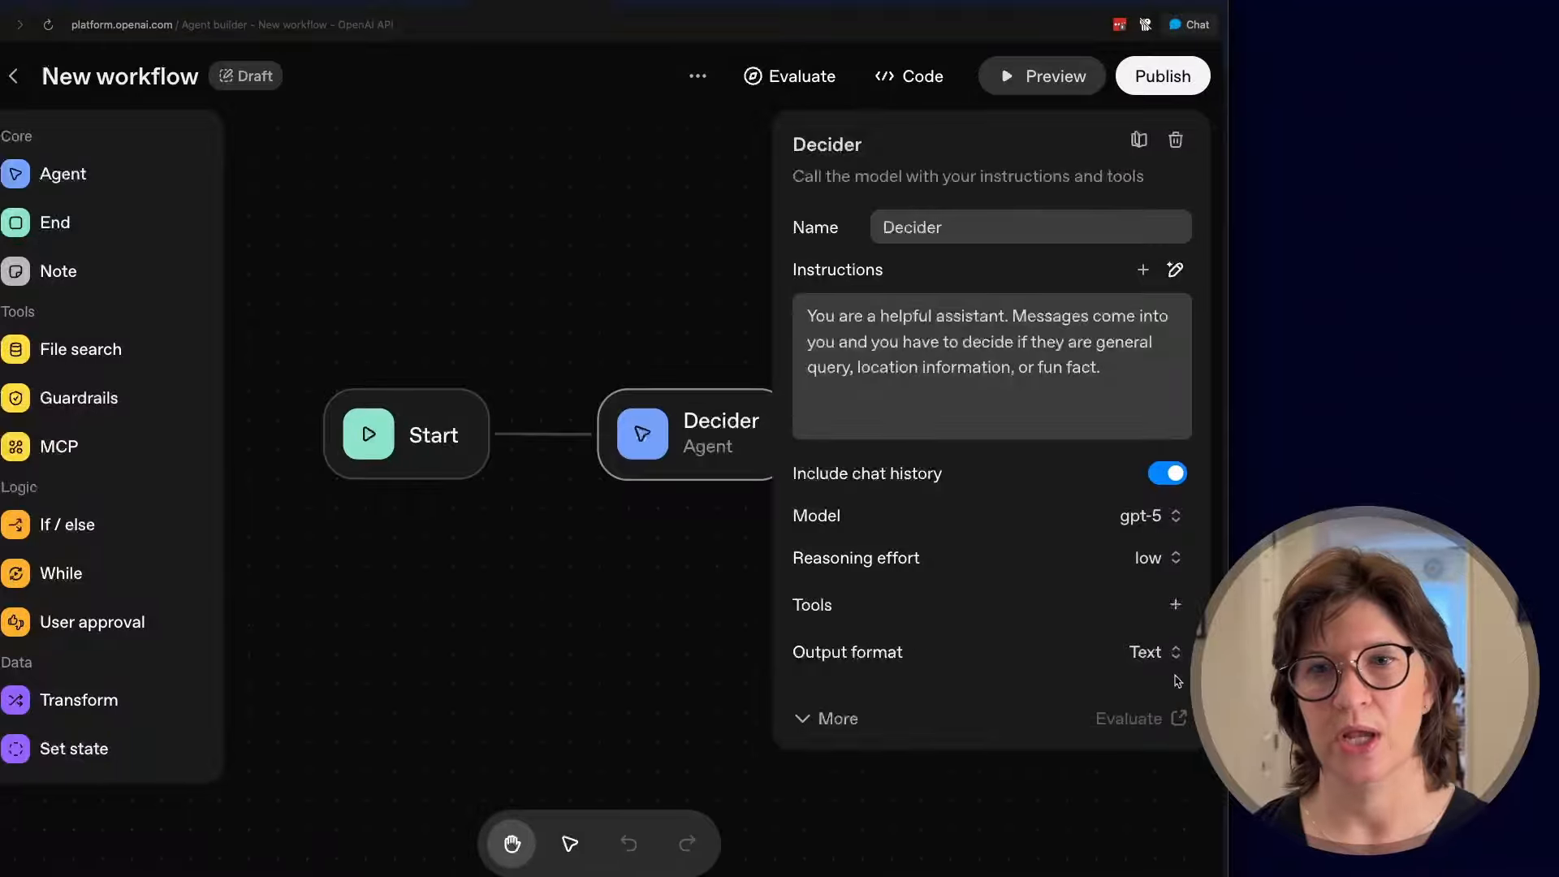
left_click(1152, 652)
left_click(1108, 740)
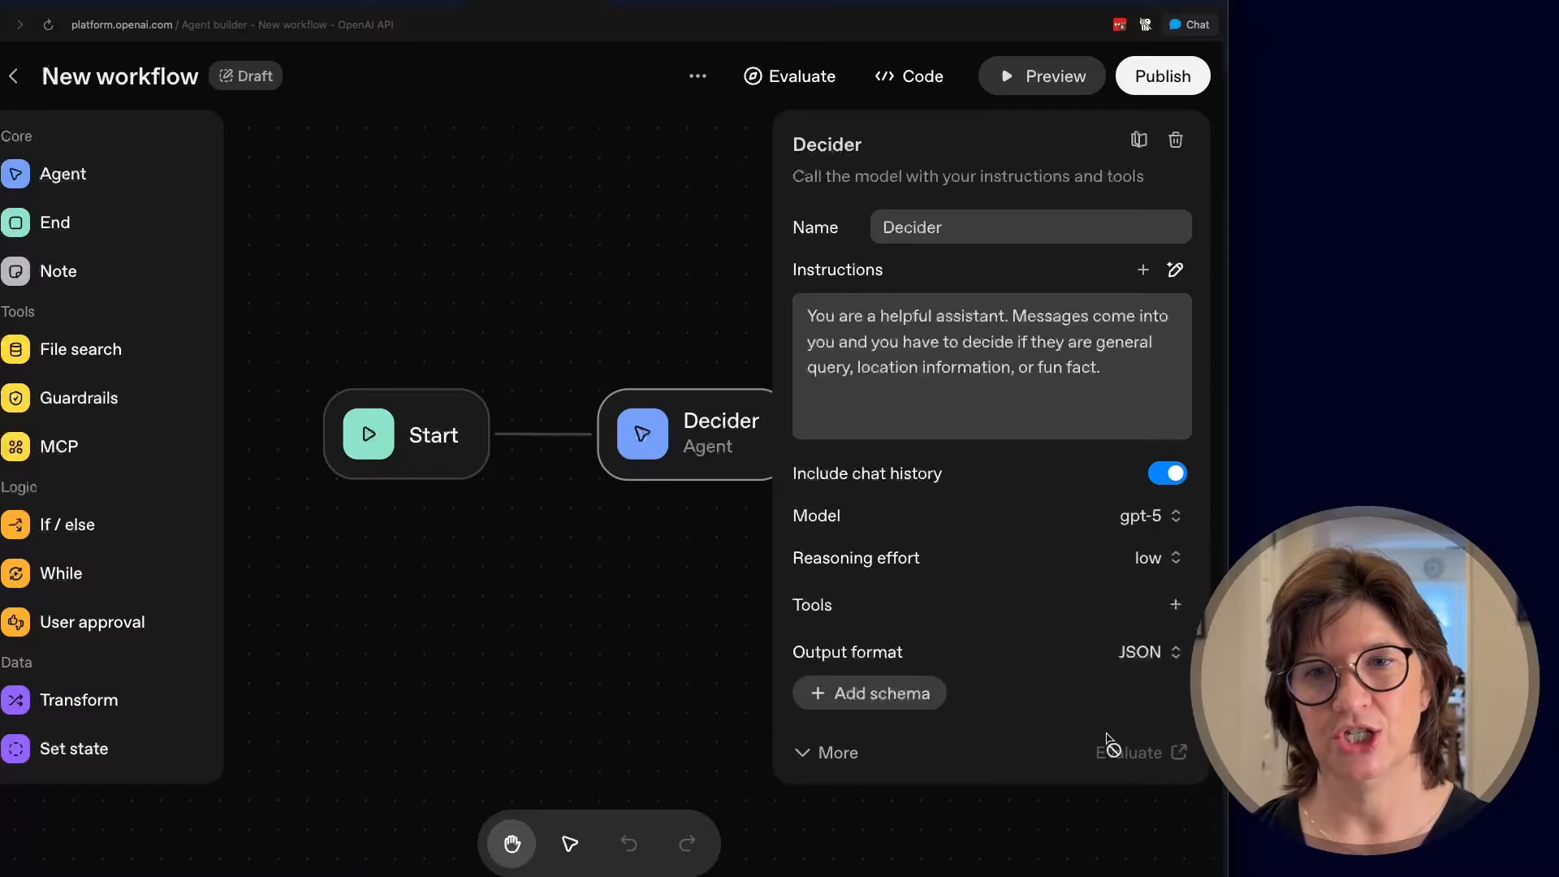
- Add a property named query_type of type ENUM to the Decider's response schema
left_click(855, 700)
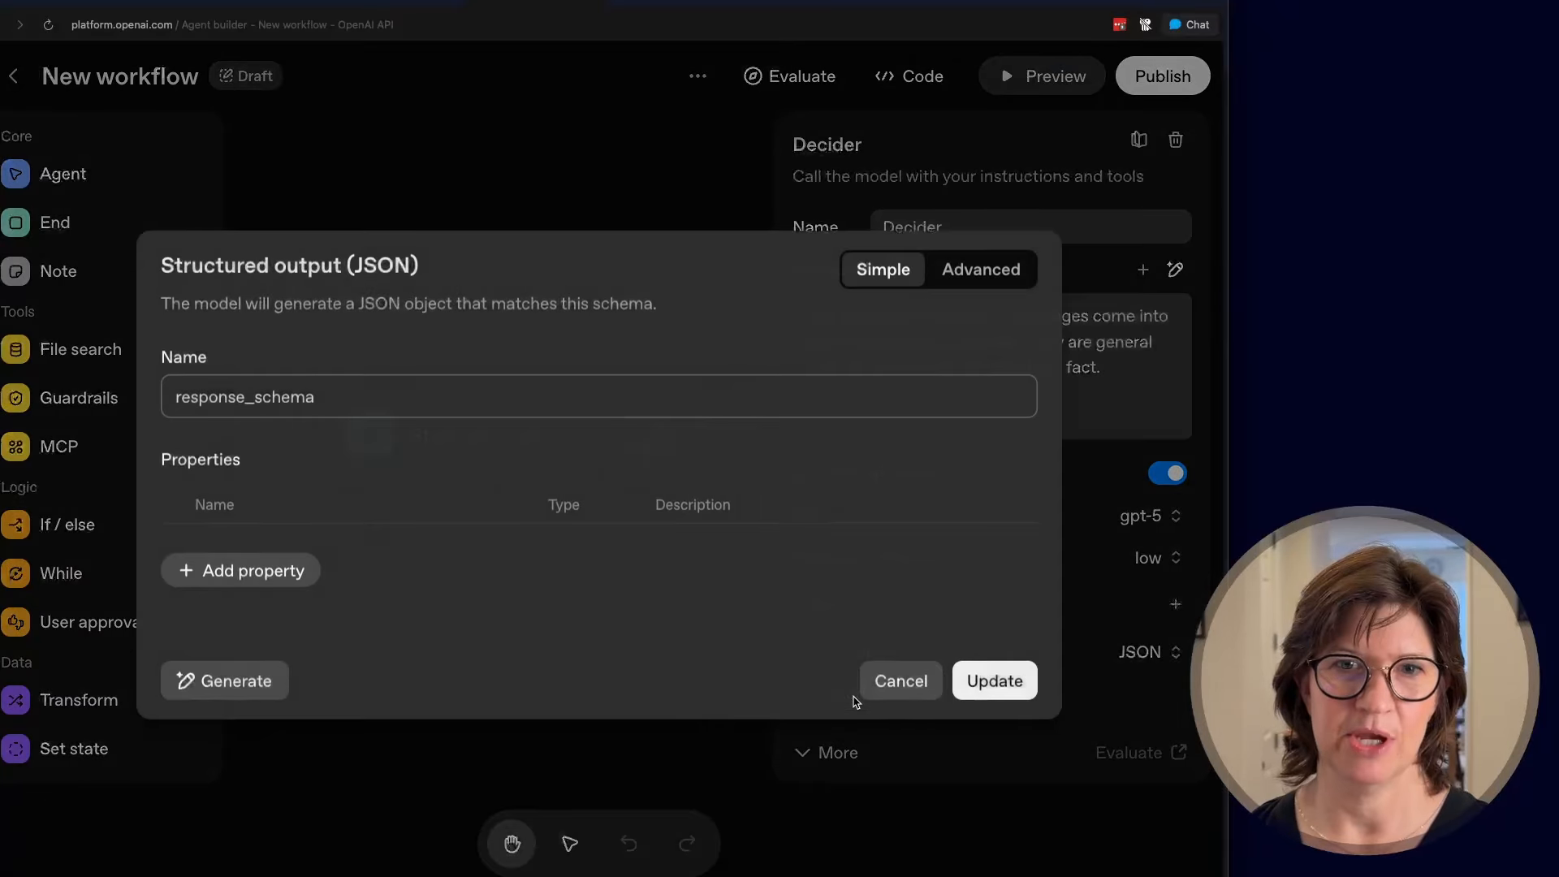
left_click(218, 573)
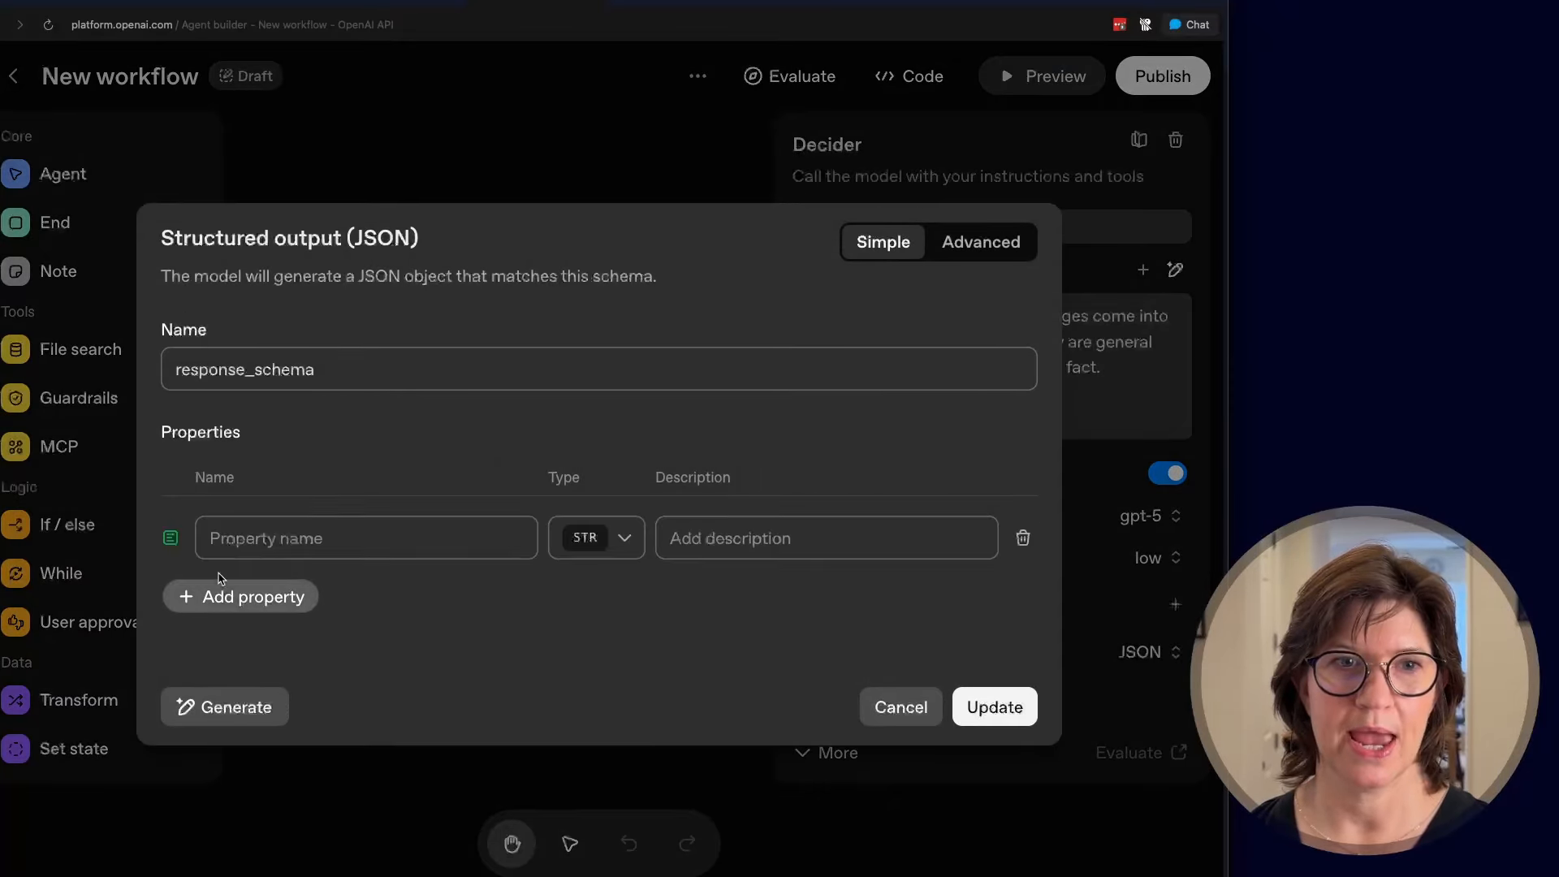
type("query_")
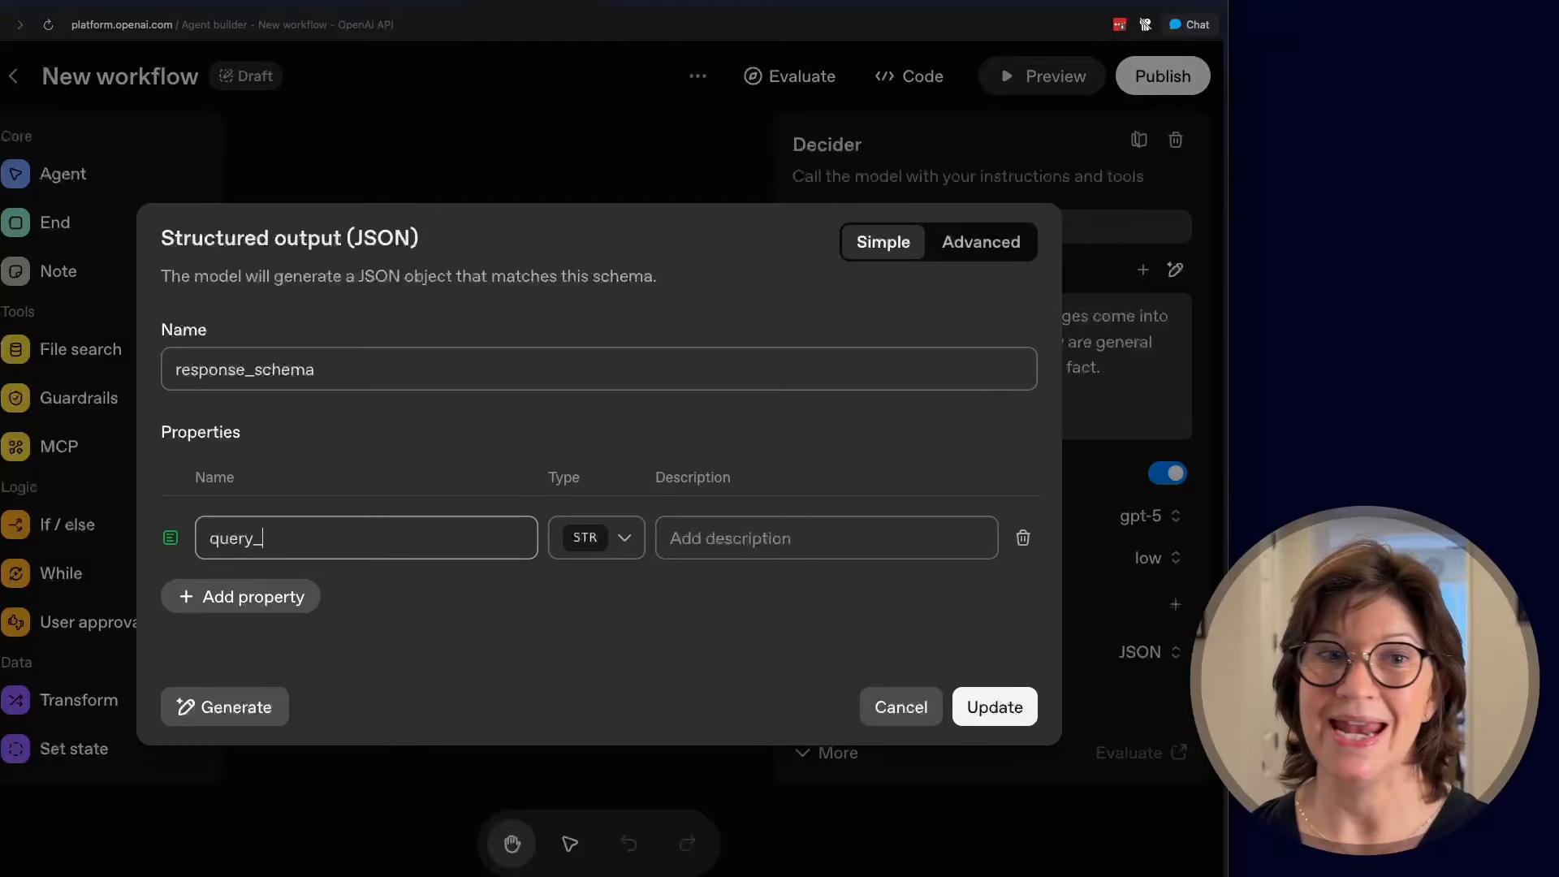
type("type")
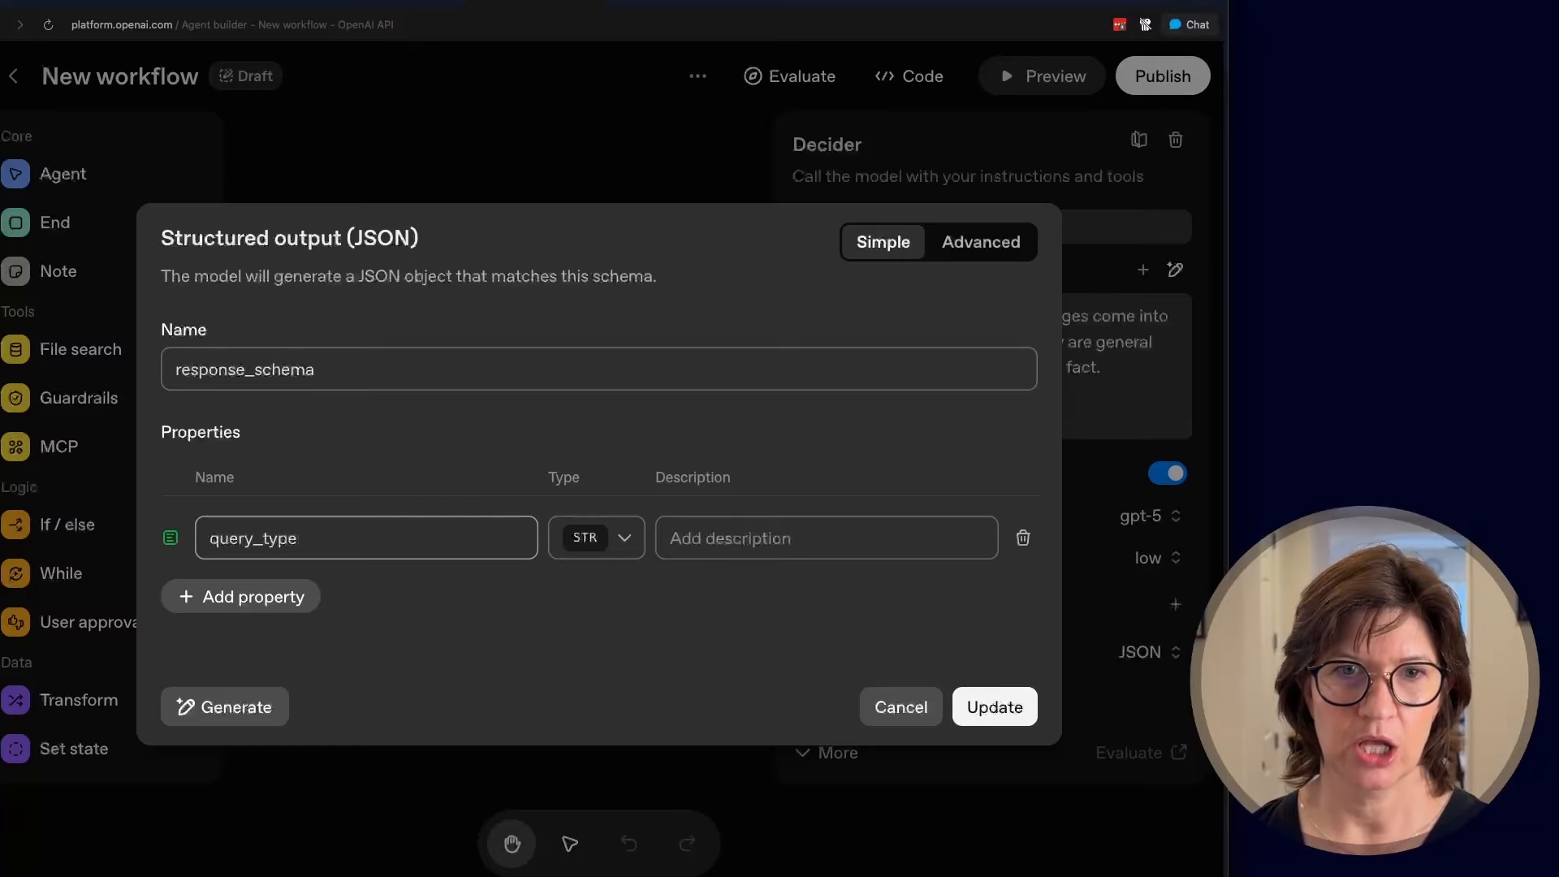
left_click(619, 547)
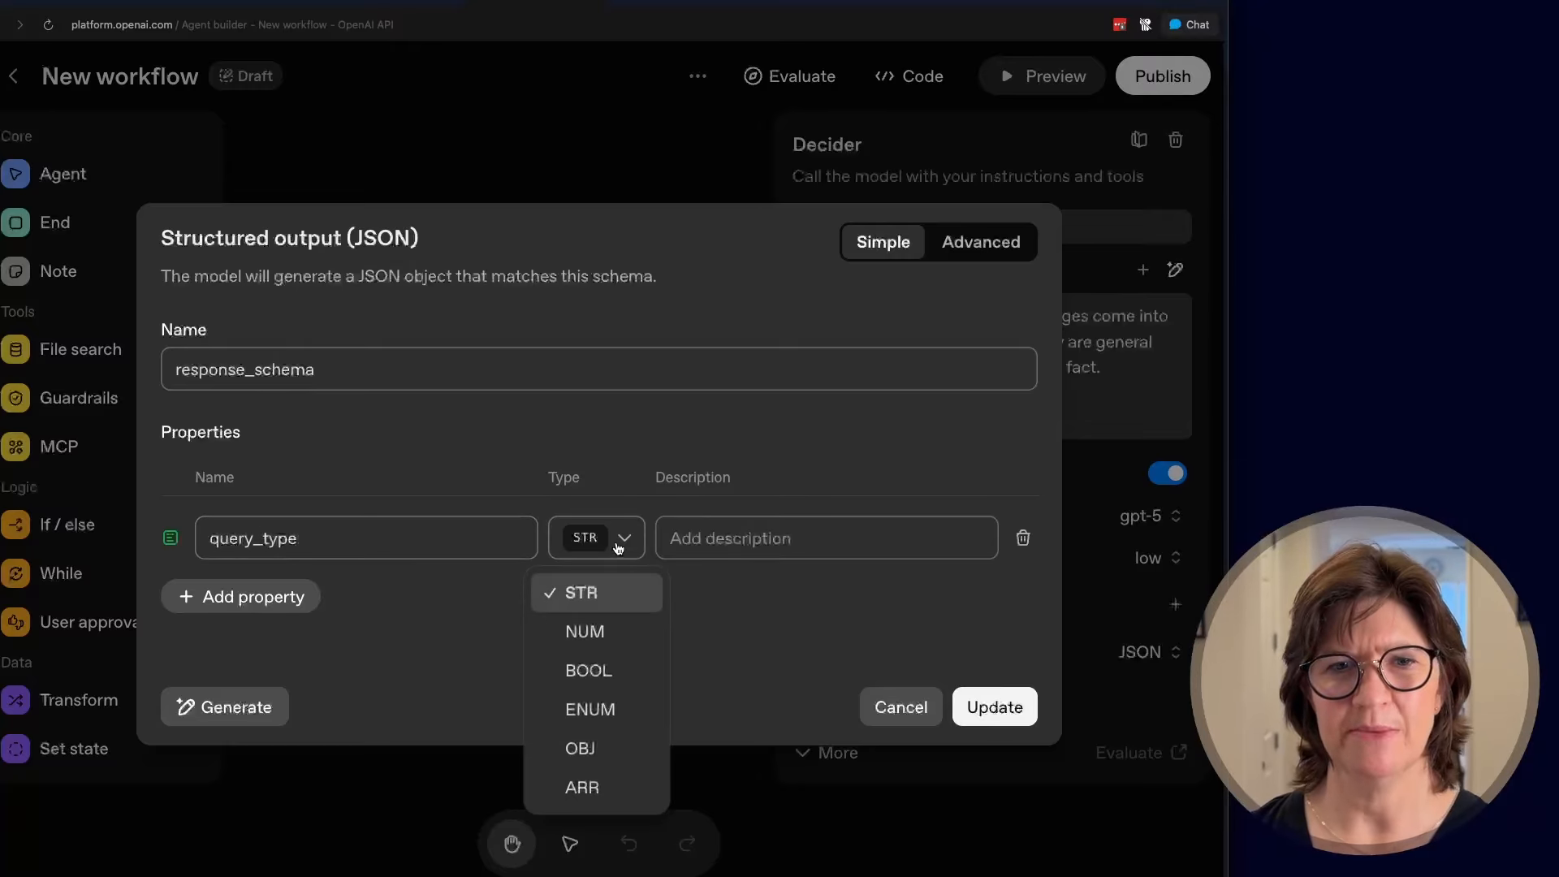
left_click(611, 708)
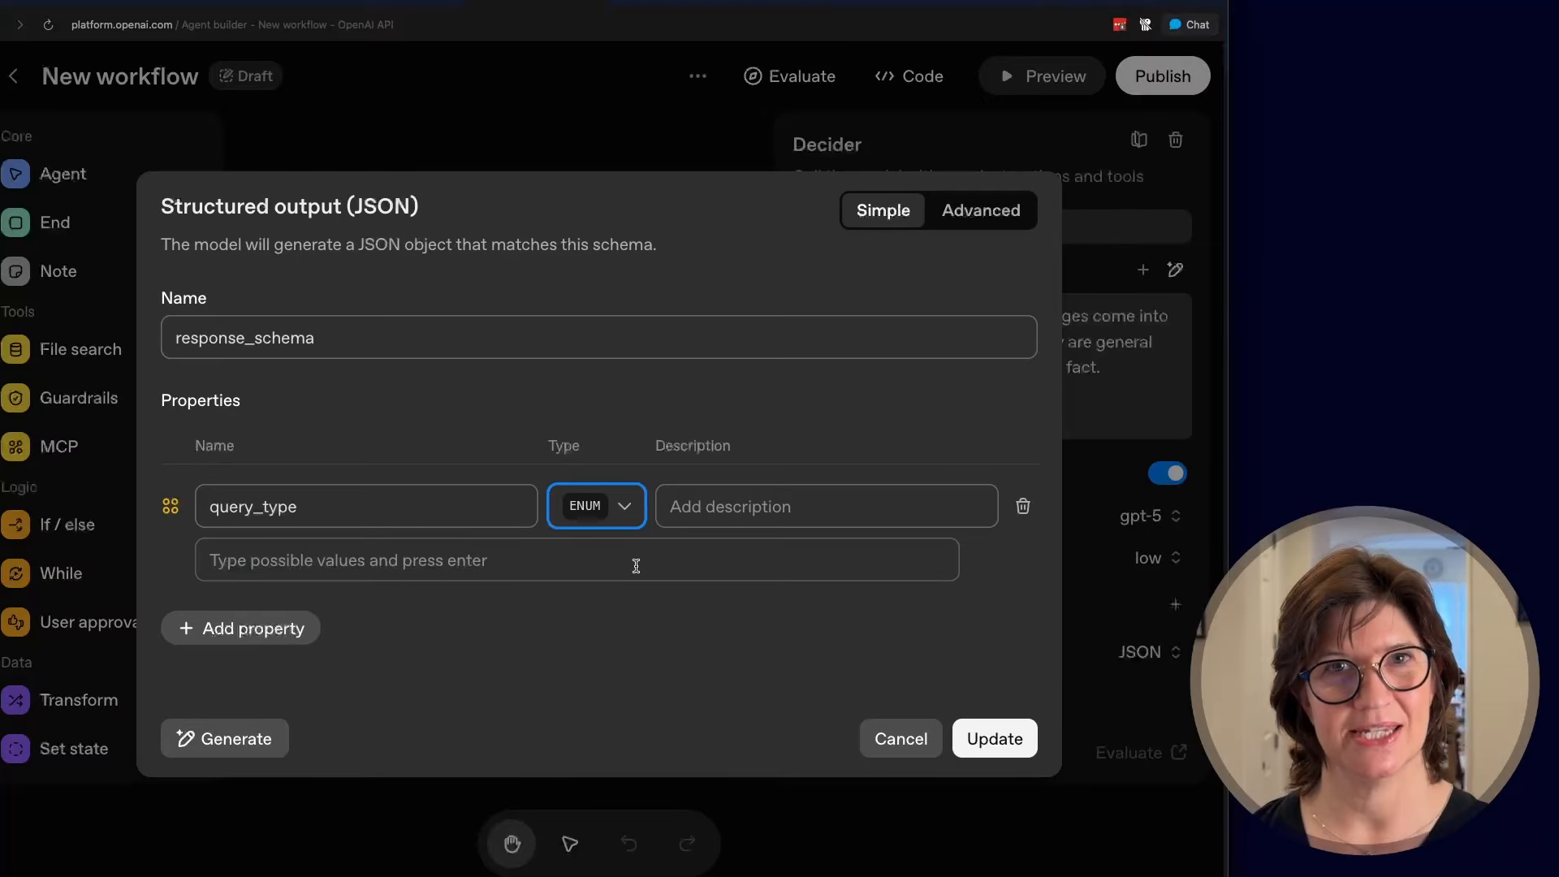
- Enter location, fun_fact and general_info as the possible values of query_type and save the schema
left_click(488, 568)
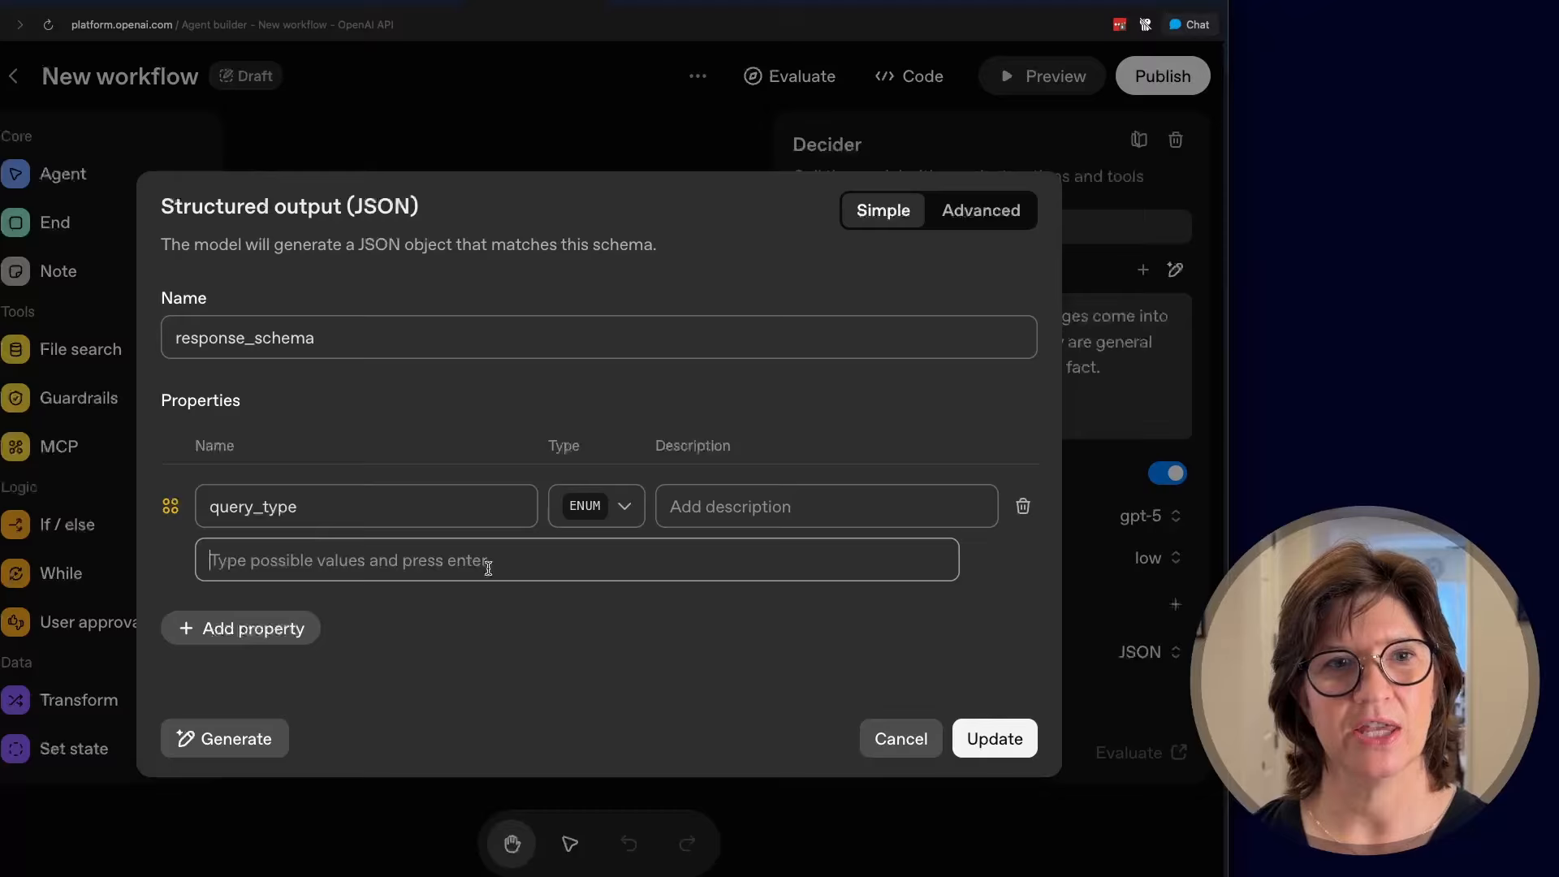
type("location")
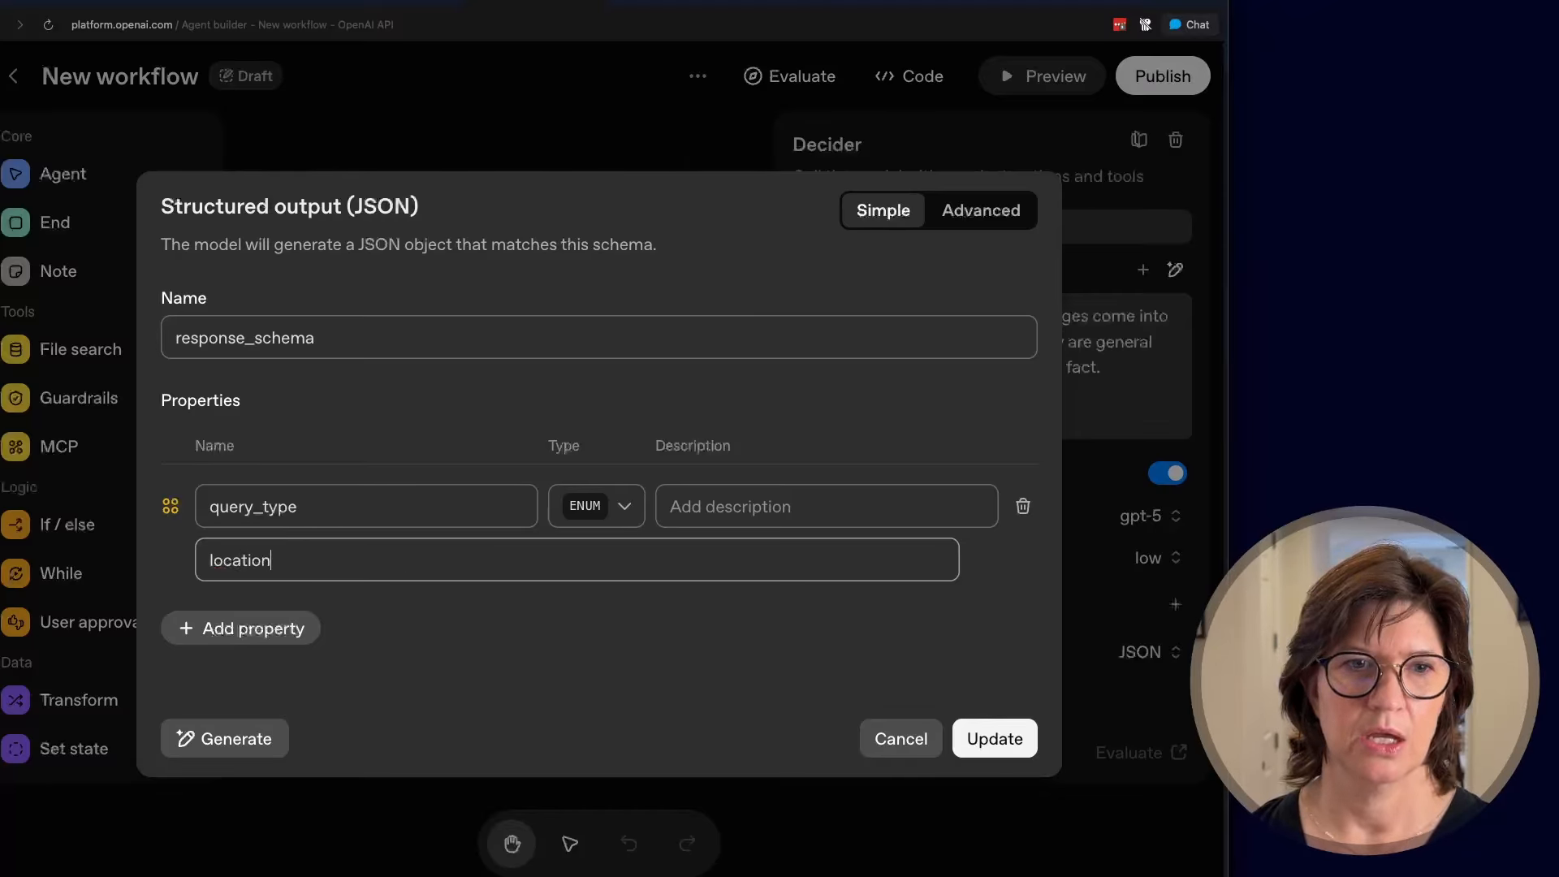
key("Return")
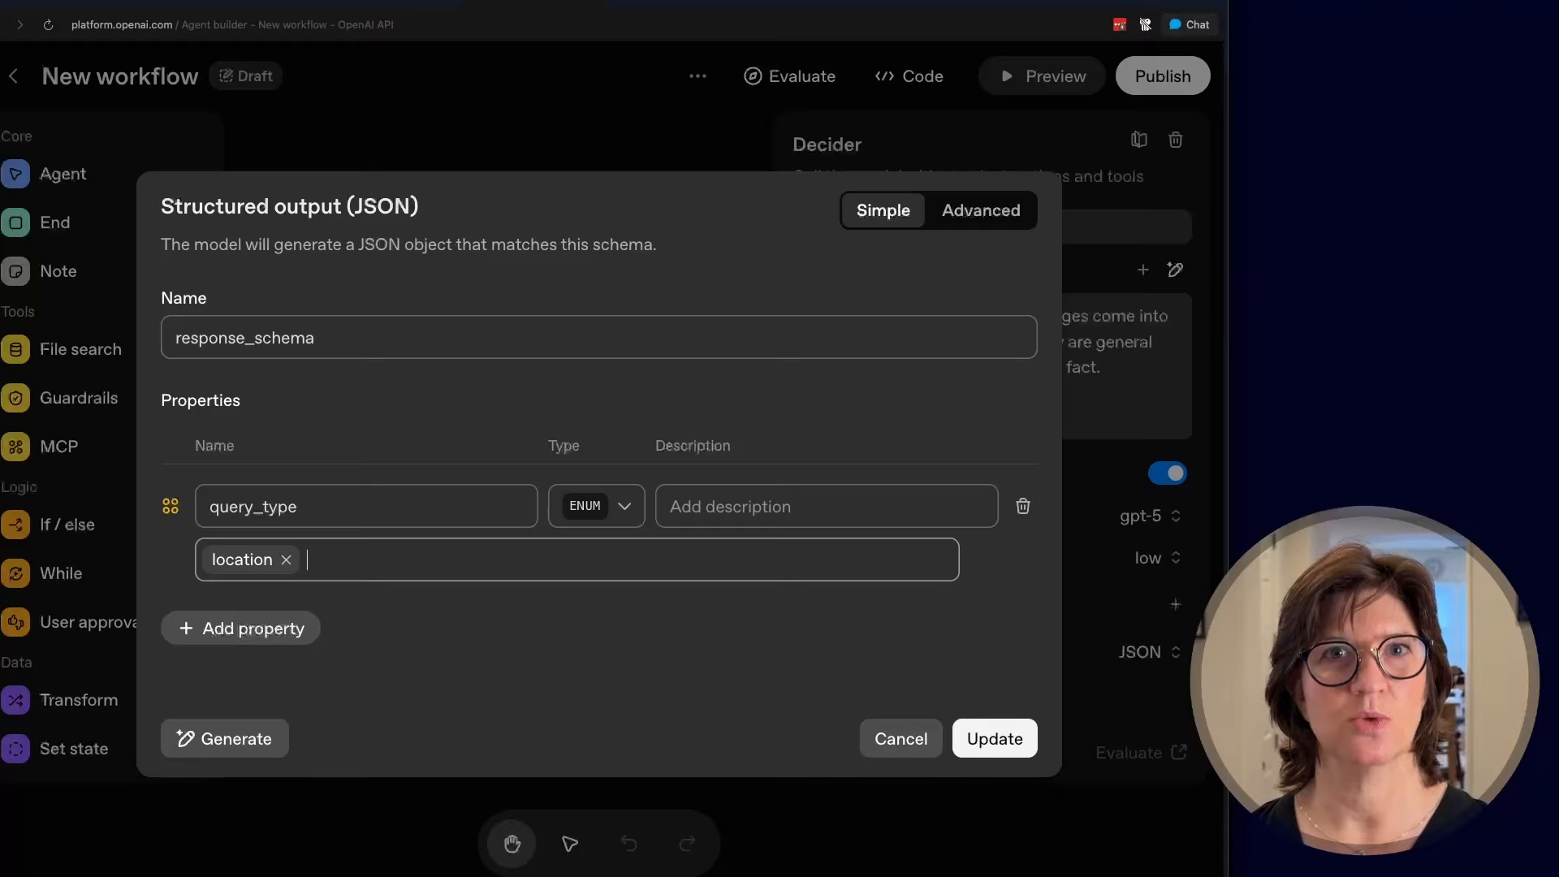
type("fun_fact")
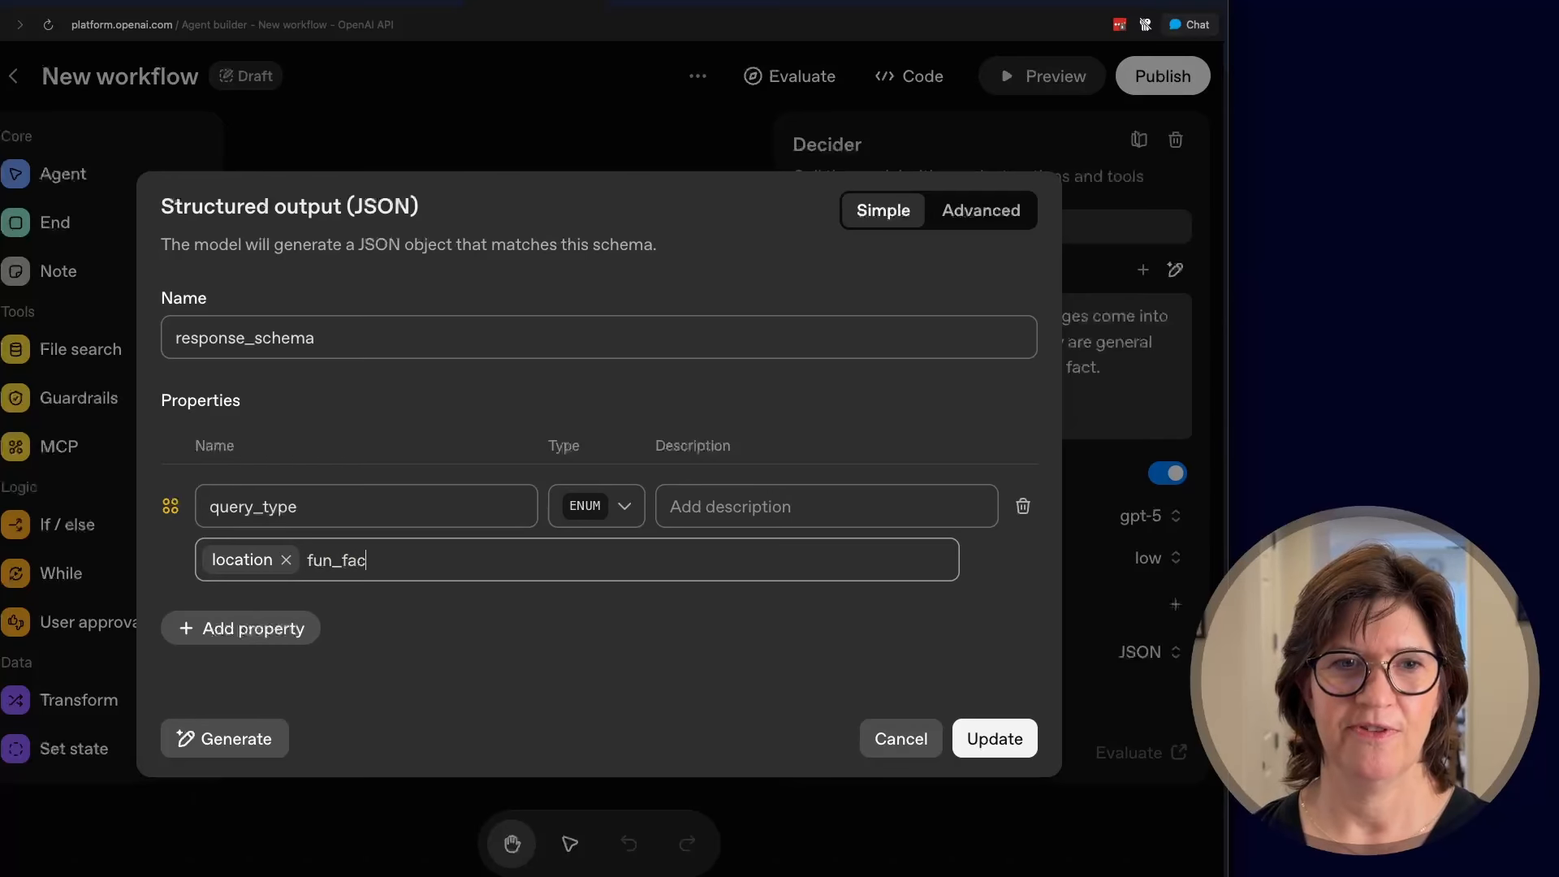
key("Return")
type("general_info")
key("Return")
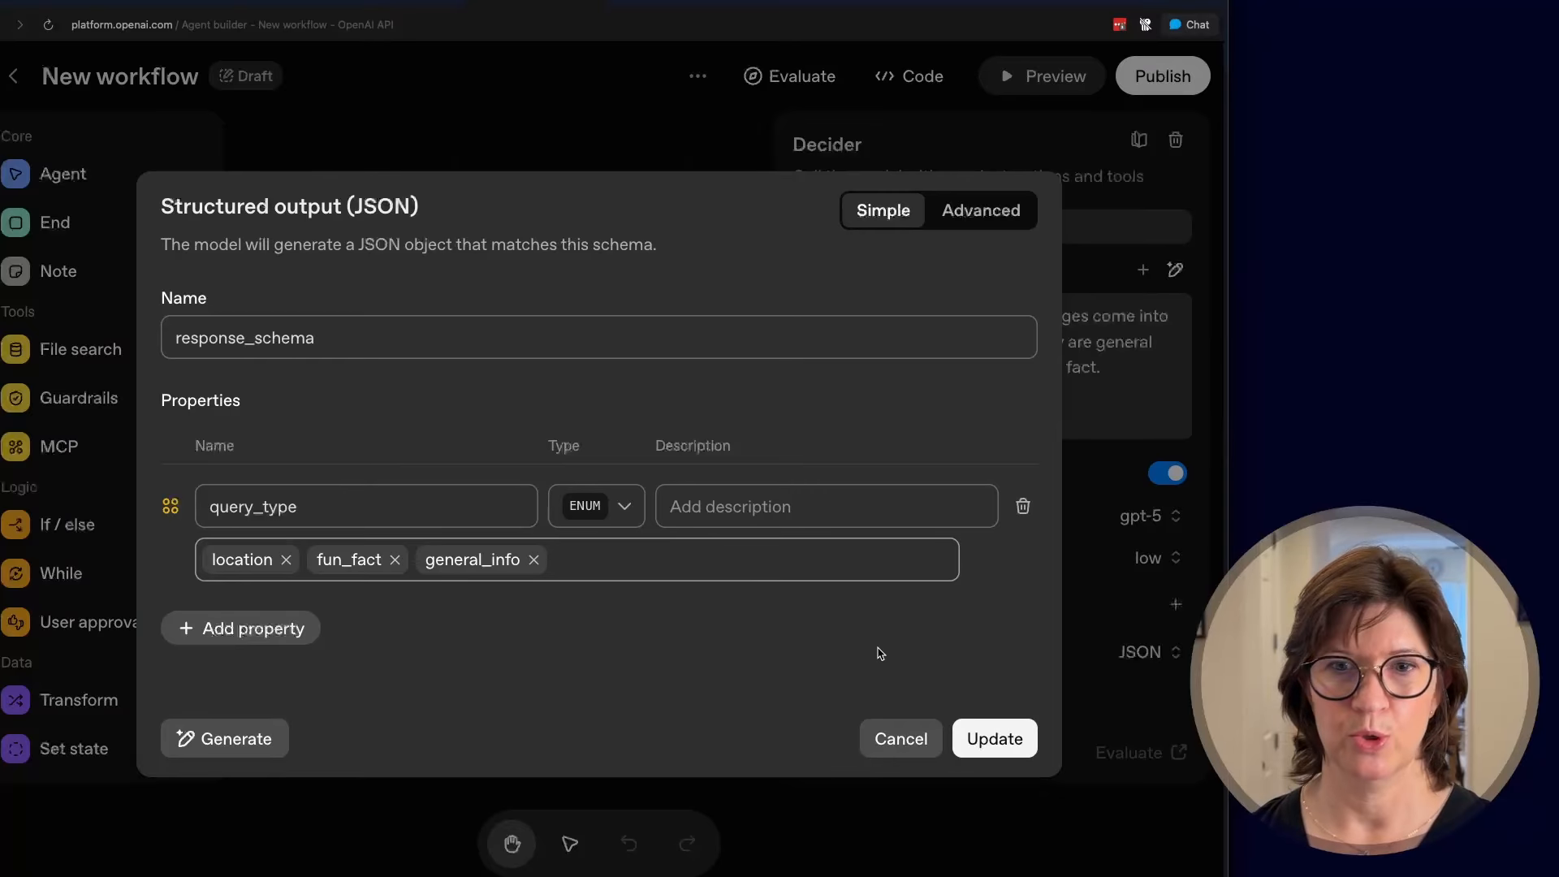
left_click(997, 743)
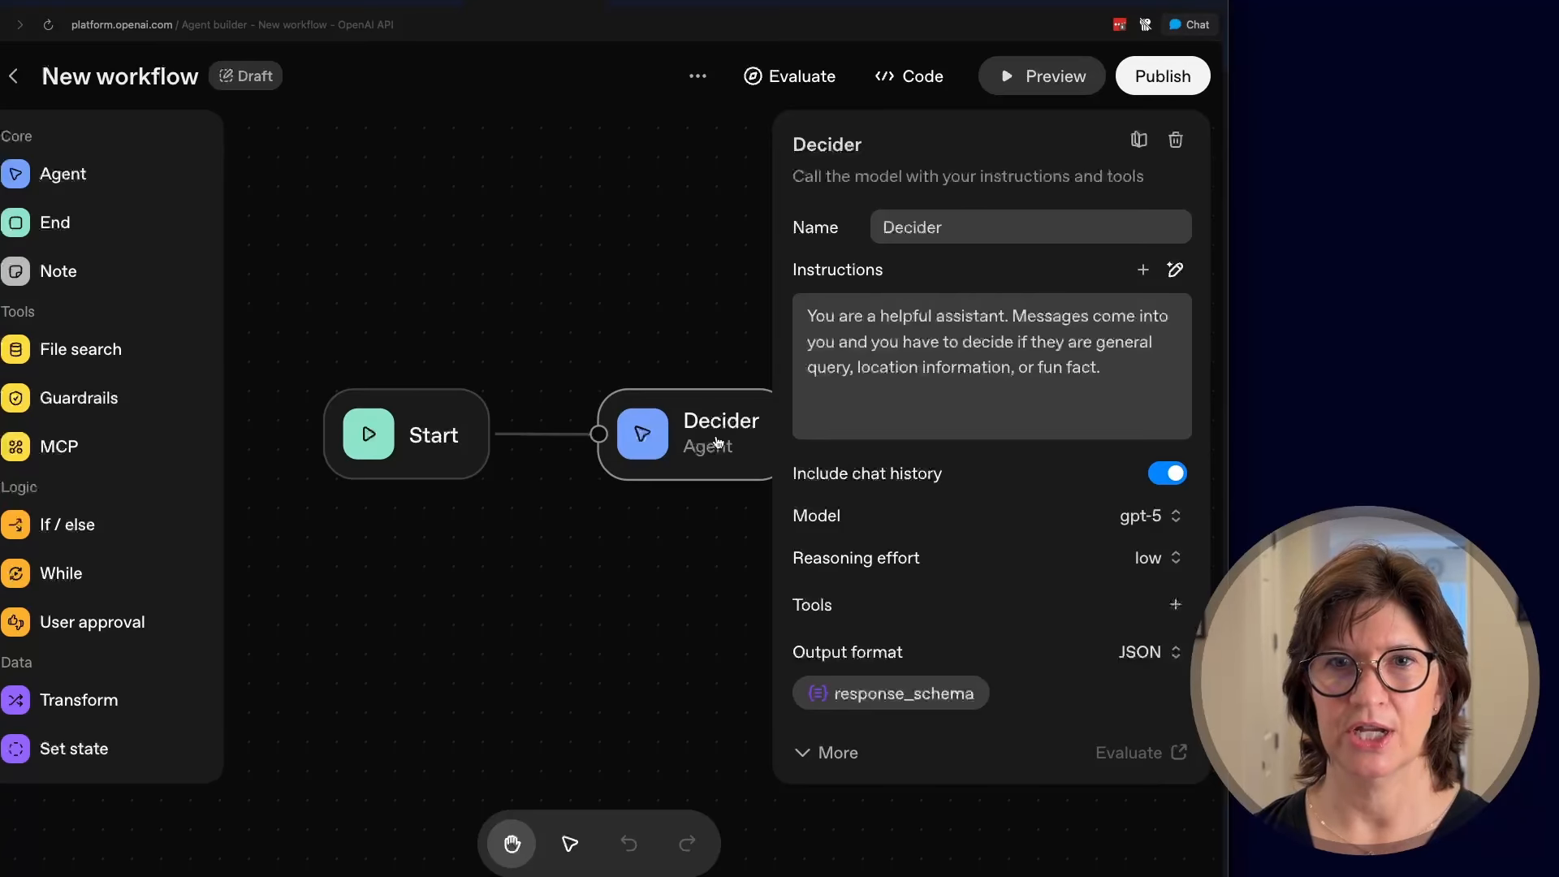
- Add an If / else node beyond the Decider agent and connect the Decider's output to its input
left_click_drag(727, 583, 642, 575)
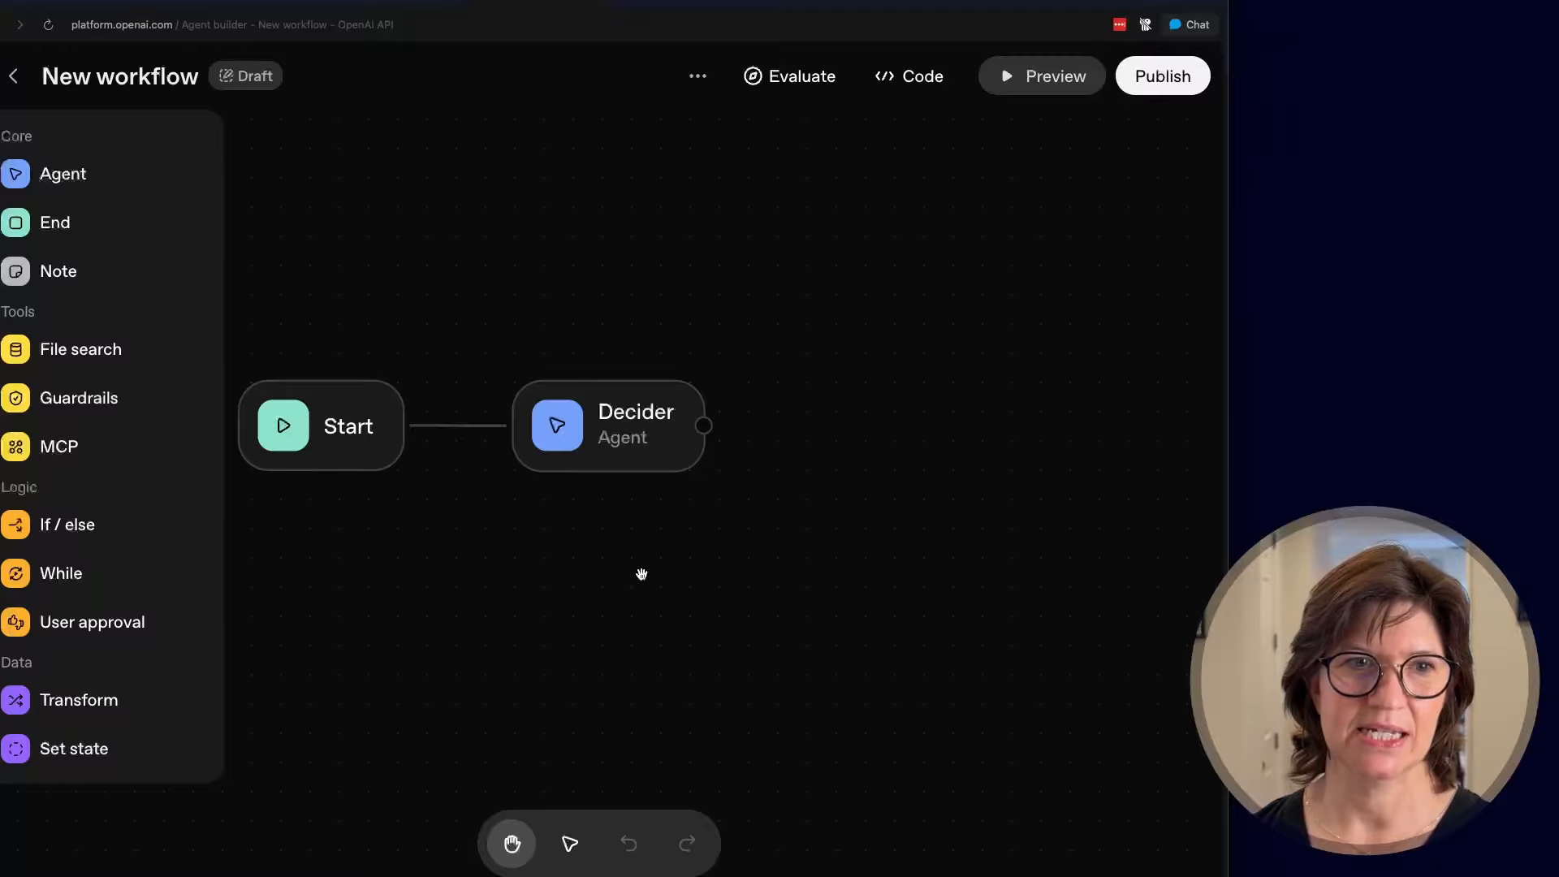
left_click(25, 526)
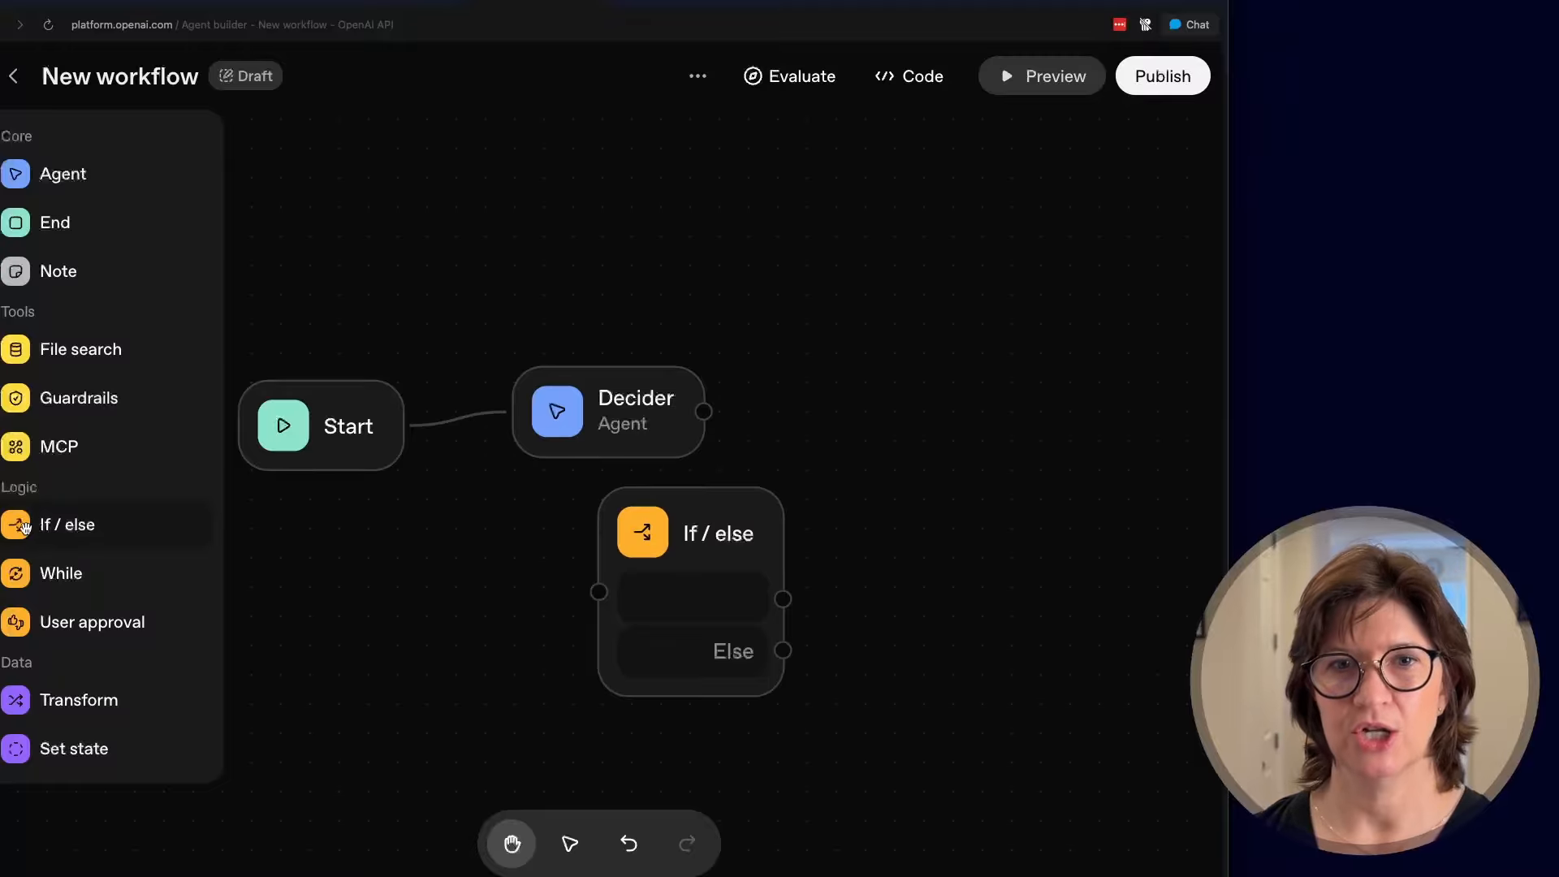
left_click_drag(716, 545, 865, 526)
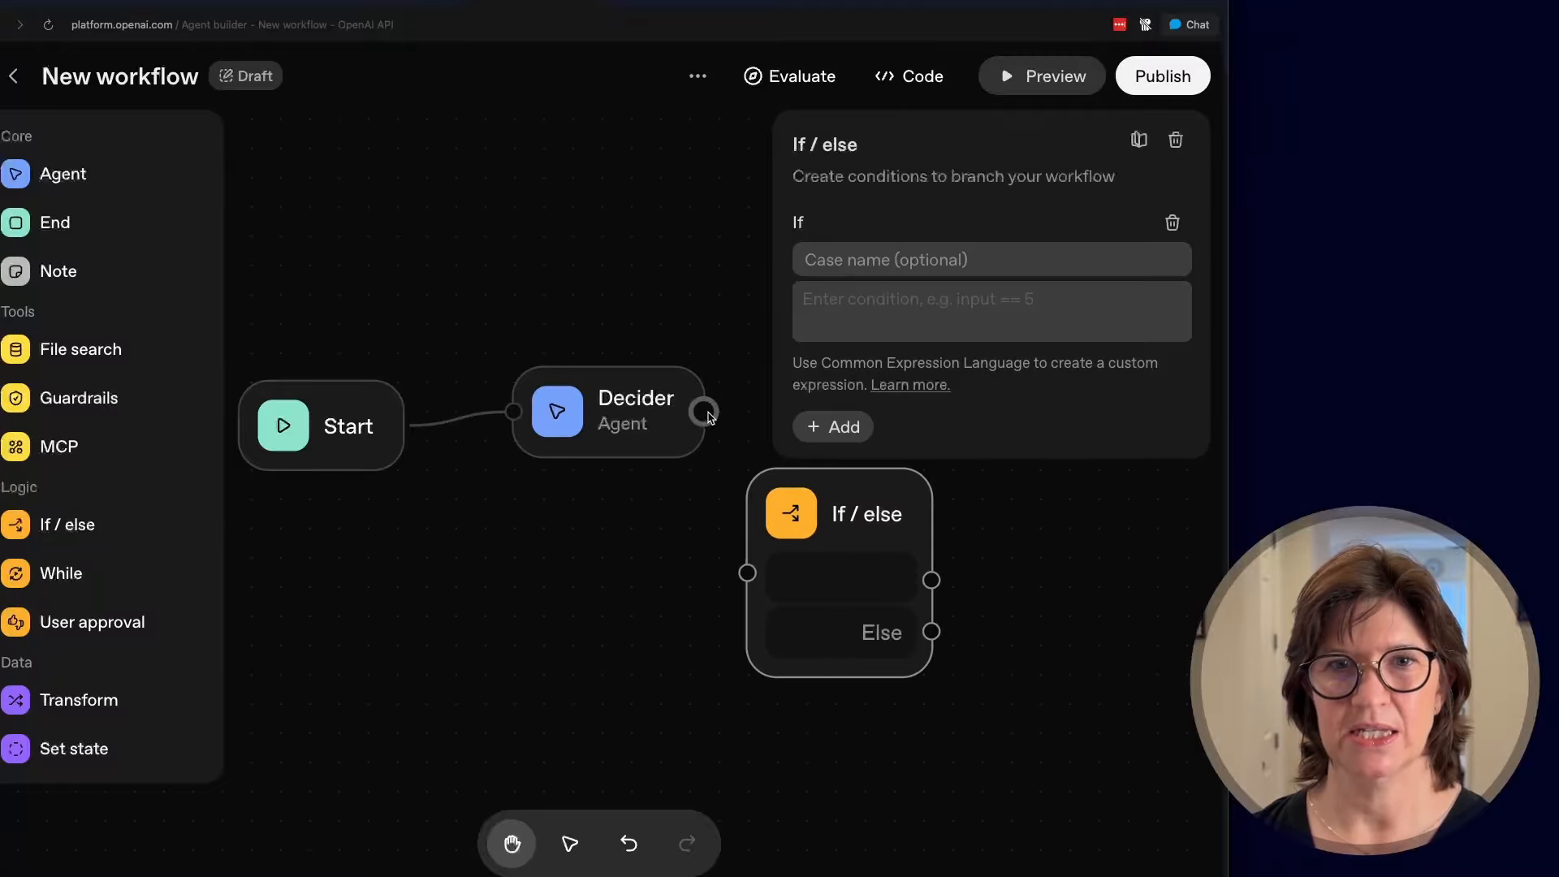
left_click_drag(703, 412, 747, 575)
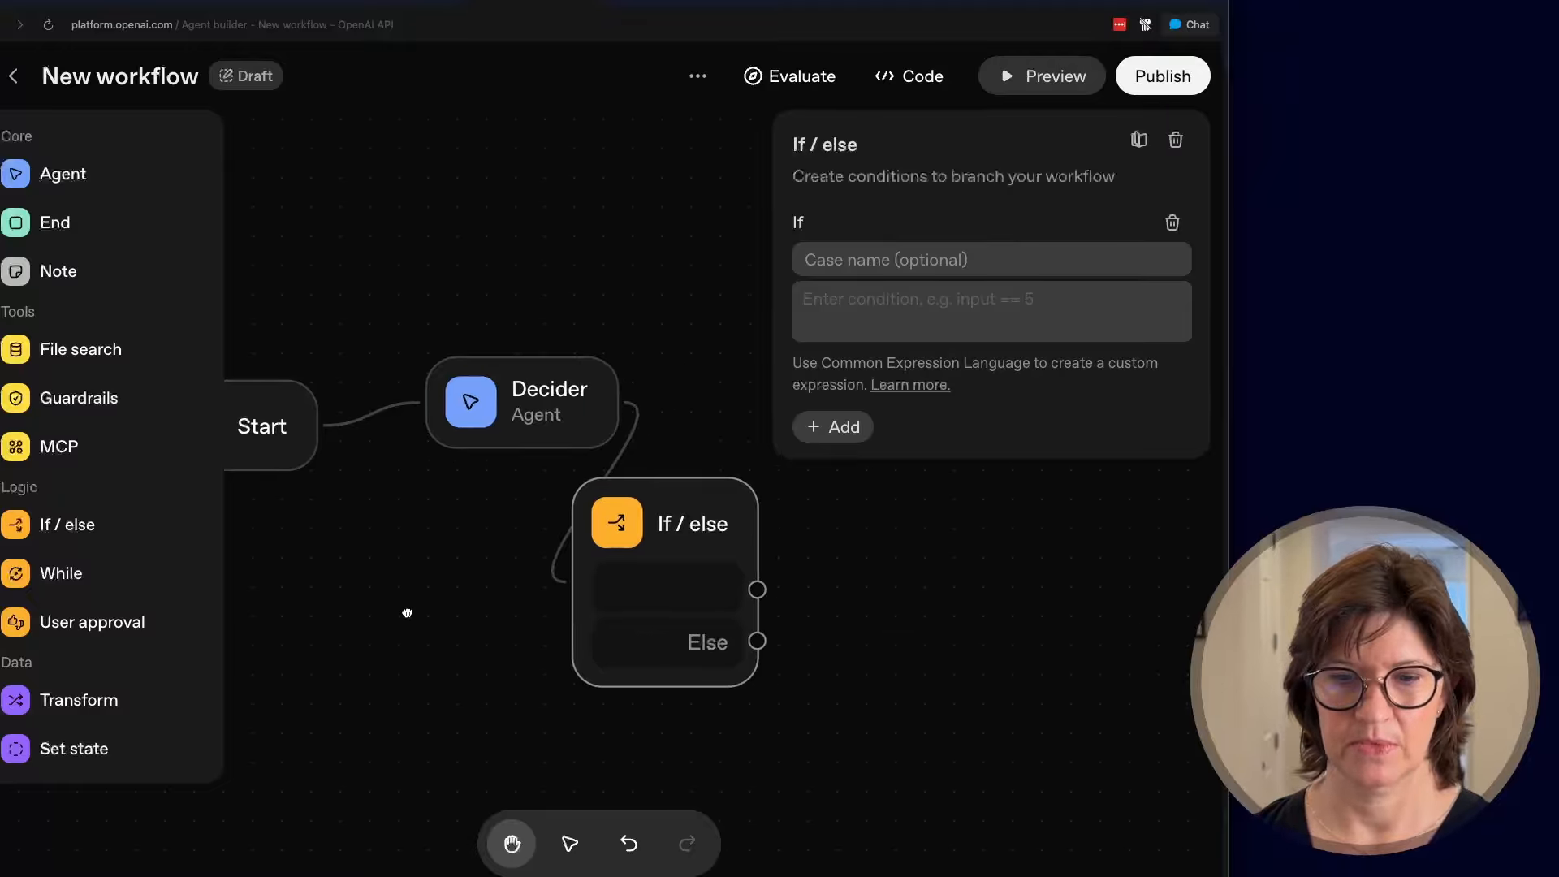
mouse_move(407, 613)
left_mouse_down()
mouse_move(433, 626)
mouse_move(413, 627)
left_mouse_up()
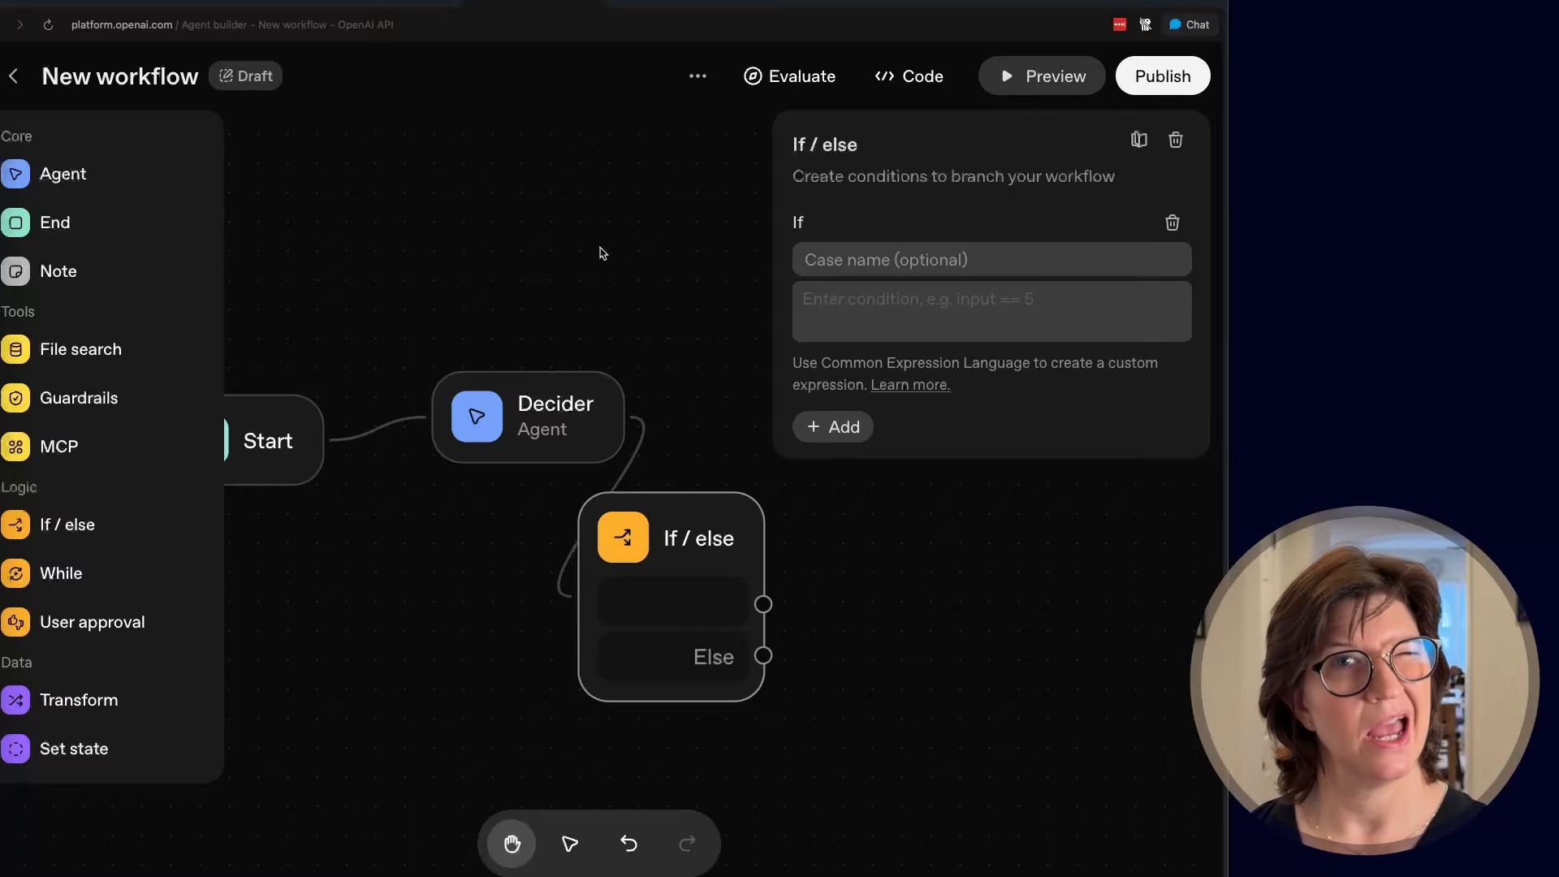
- Set the If condition of the If / else node to input.output_parsed.query_type == "location"
left_click(835, 302)
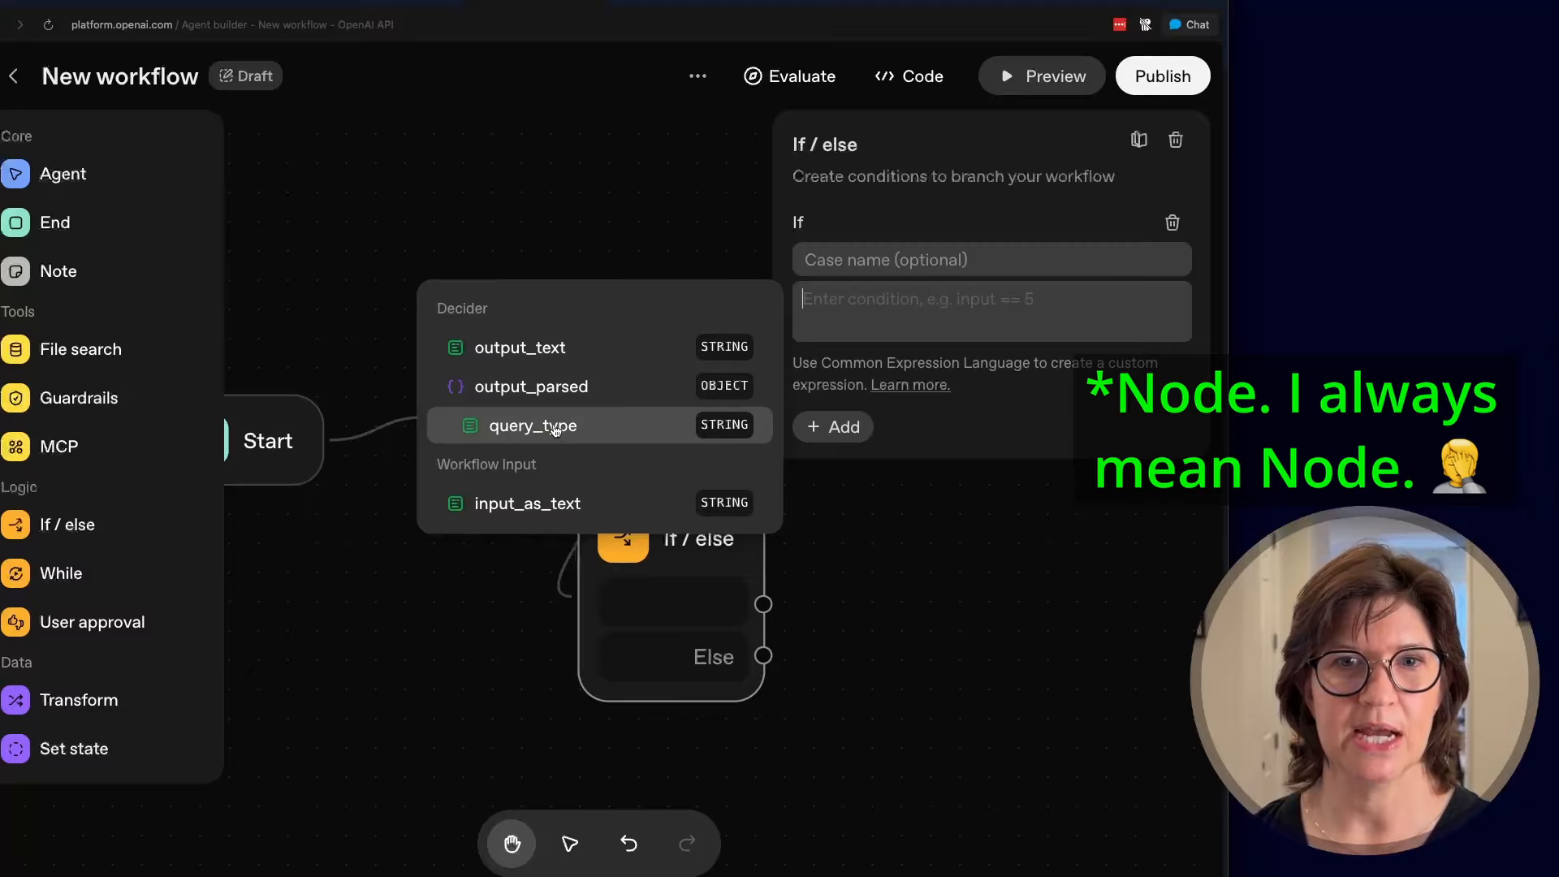
left_click(519, 429)
left_click(488, 357)
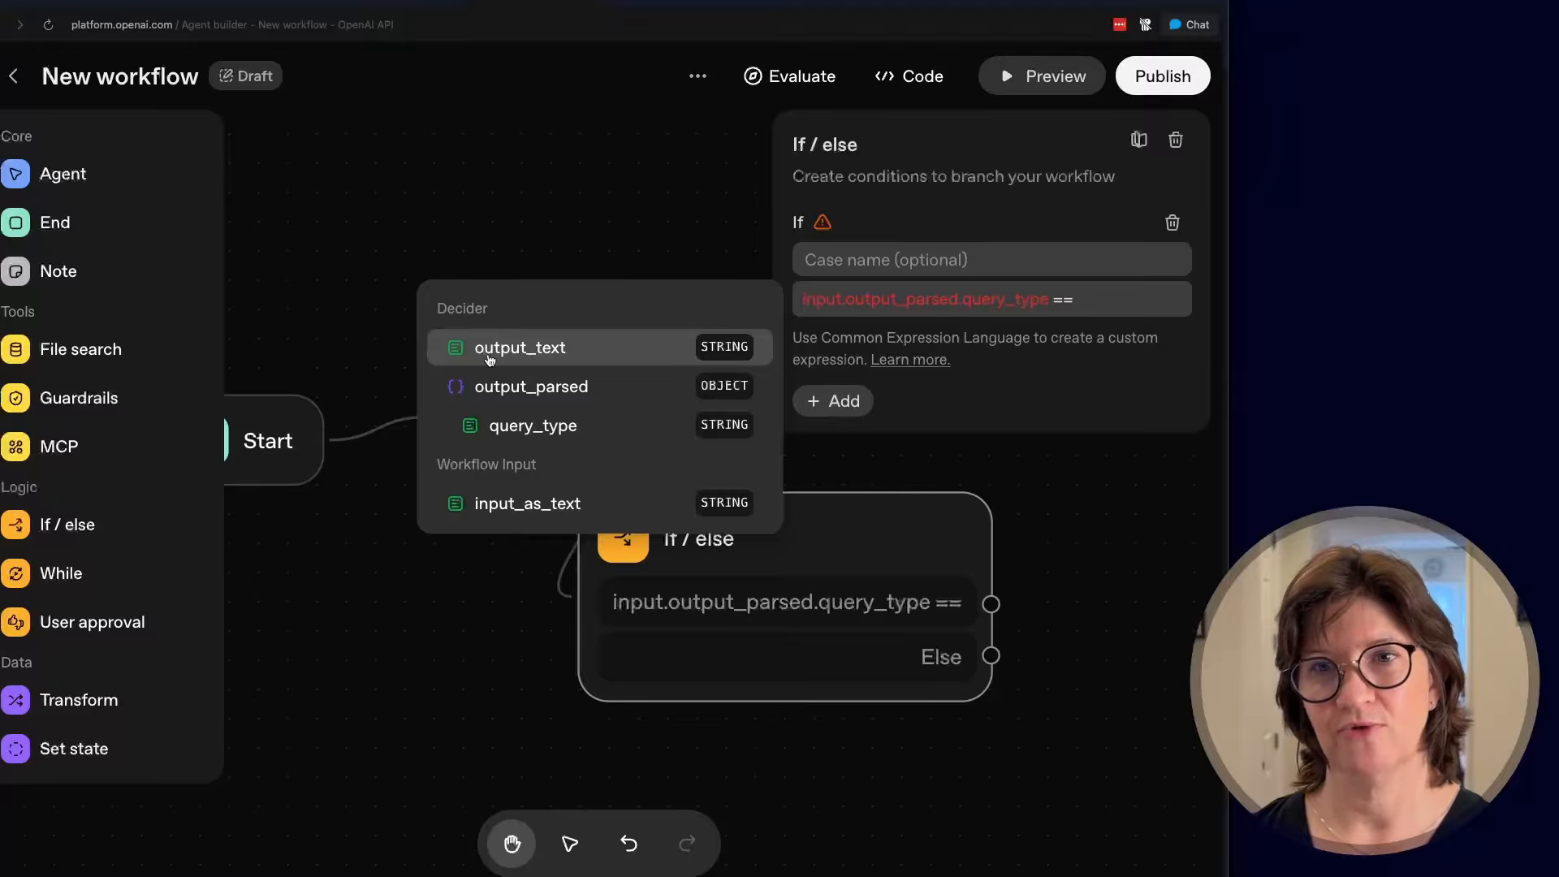
type("\"loca")
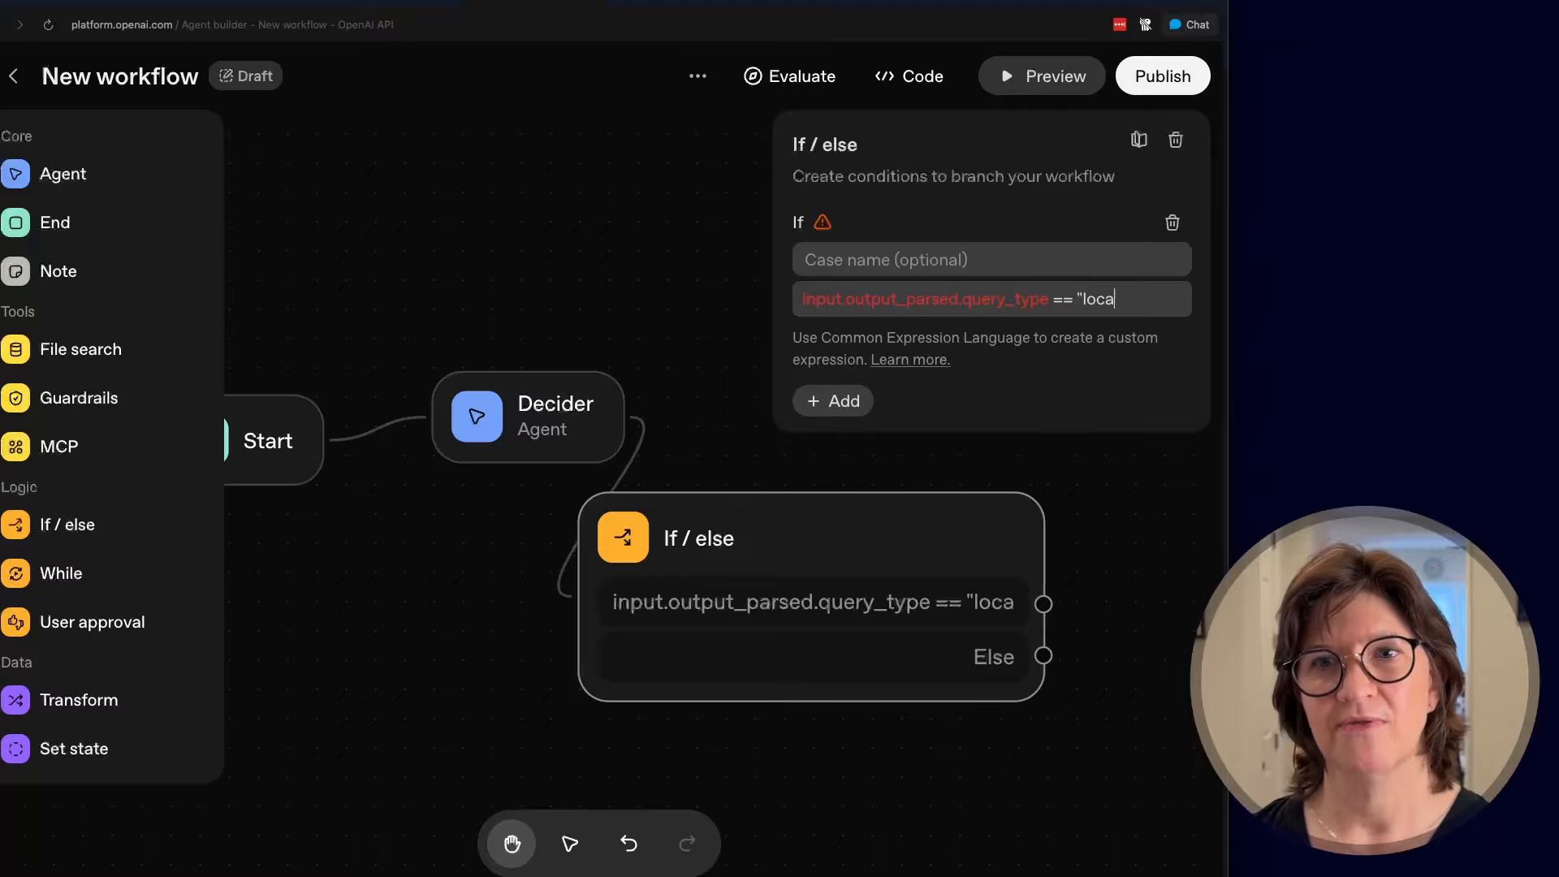
type("tion\"")
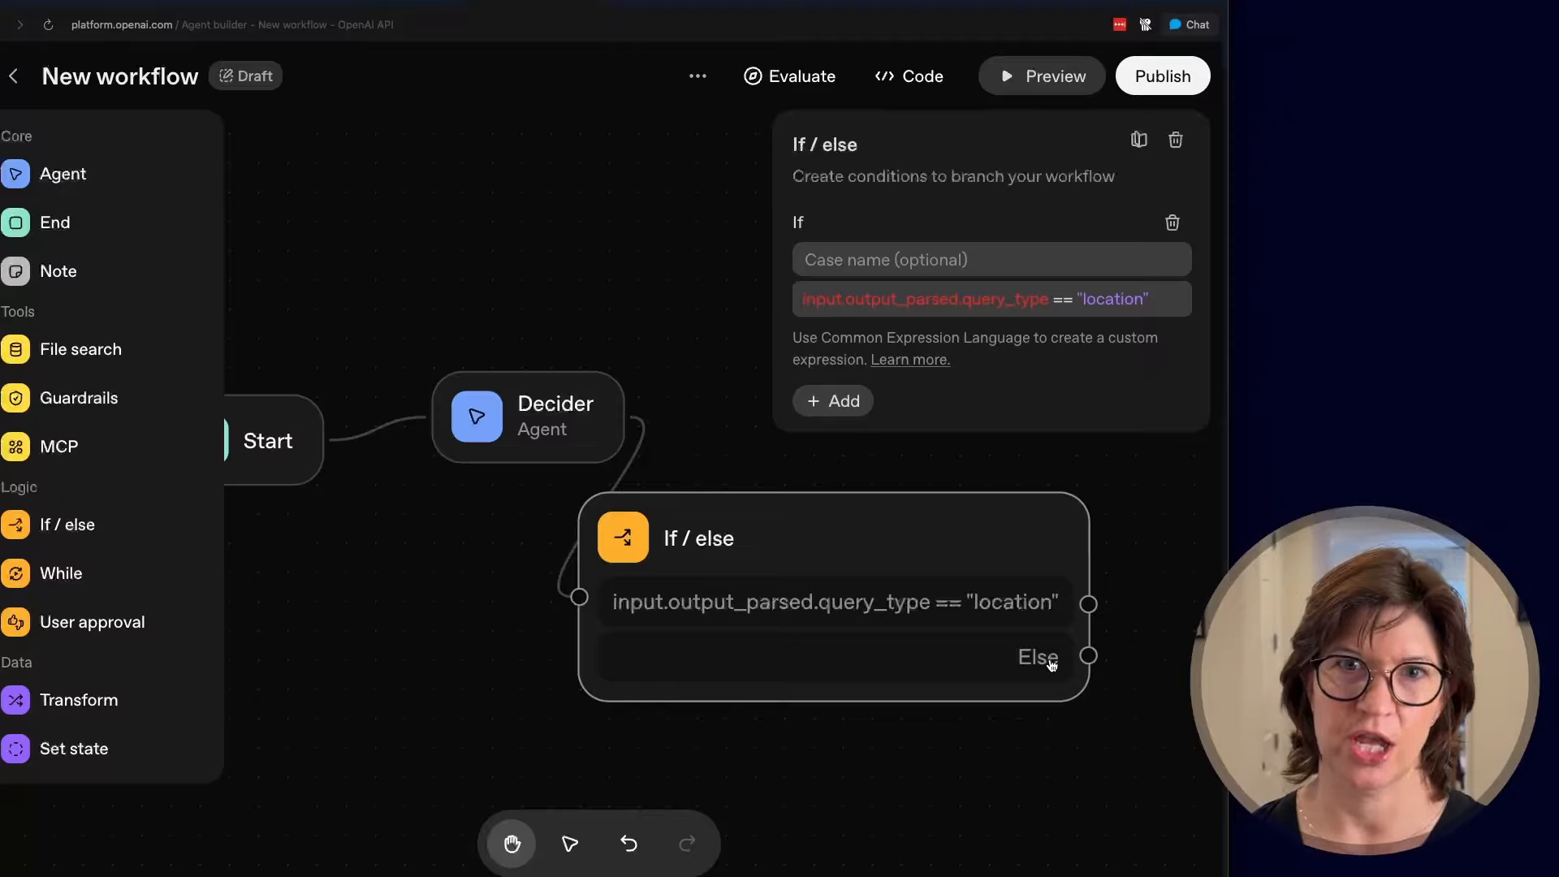
- Add an Else if case with the condition input.output_parsed.query_type == "fun_fact"
left_click(839, 404)
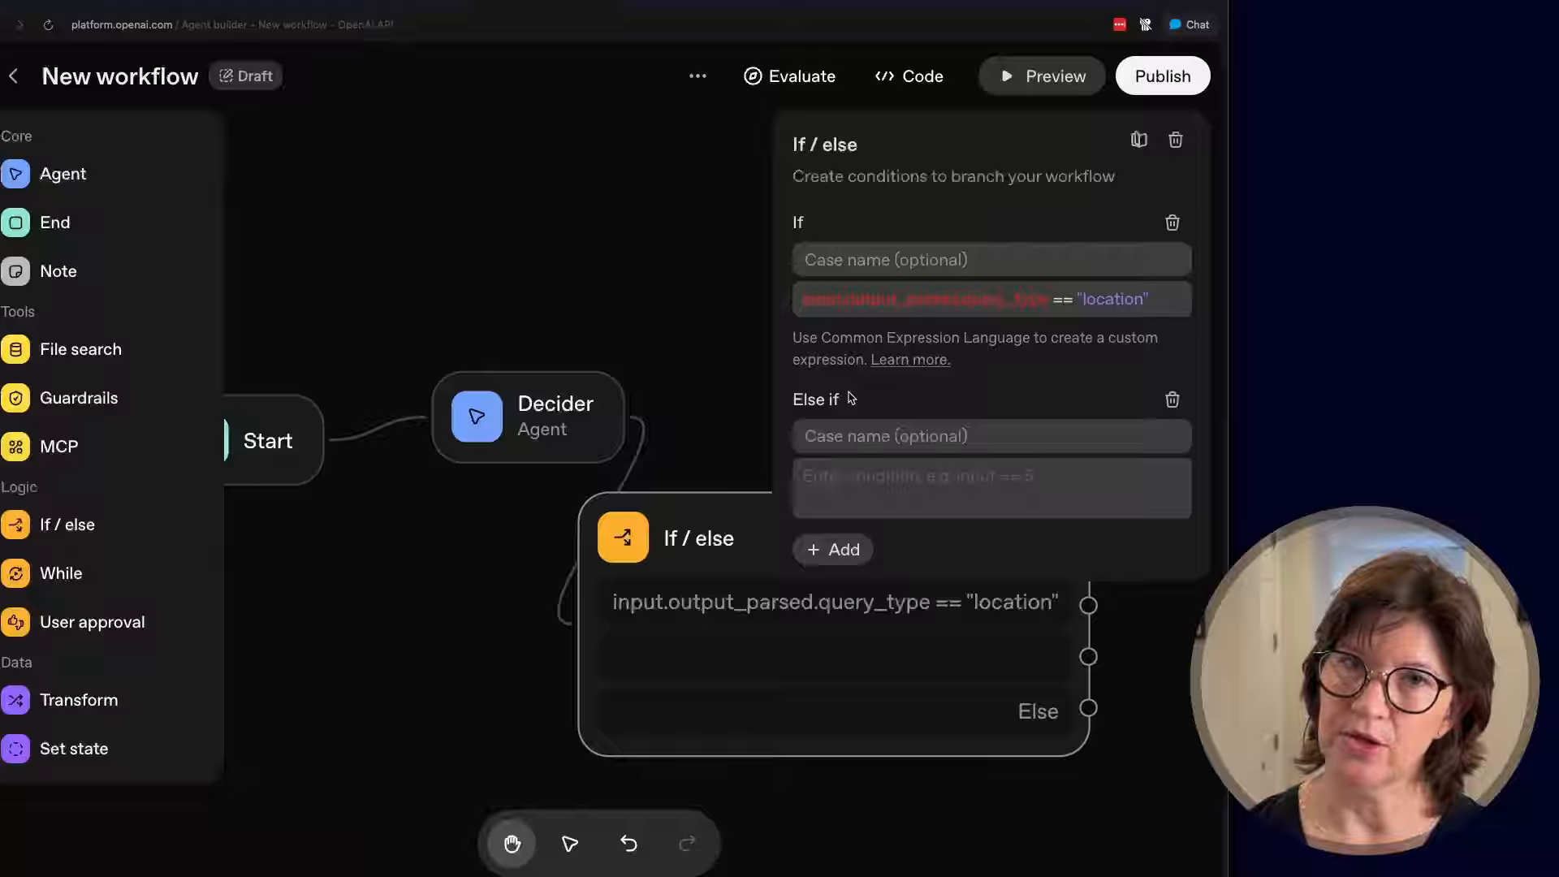
left_click(849, 479)
left_click(571, 604)
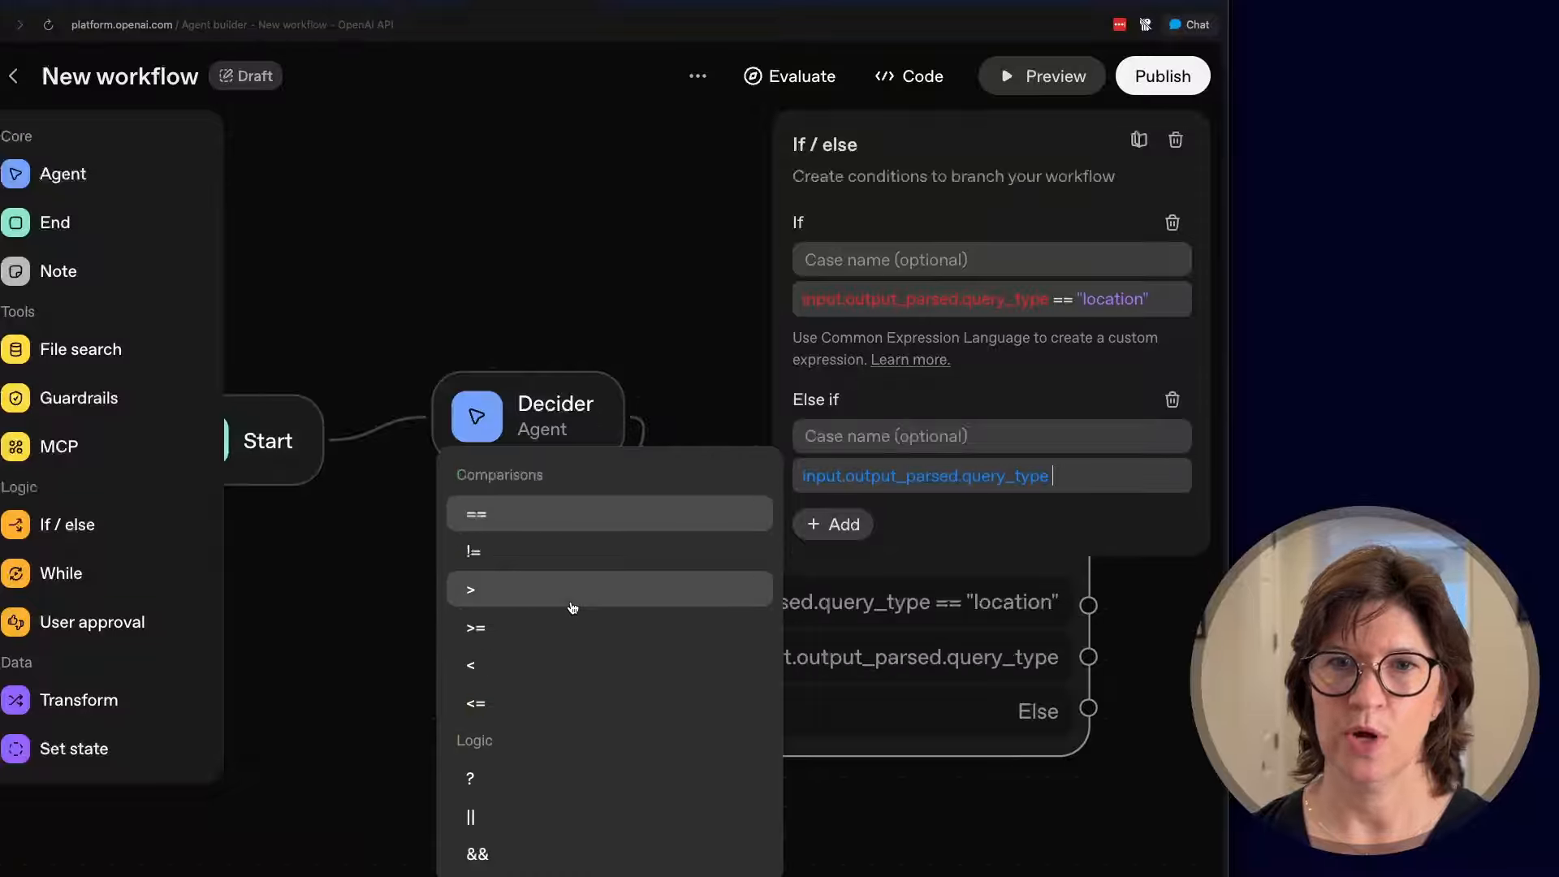
left_click(543, 526)
type("\"fun_fact\"")
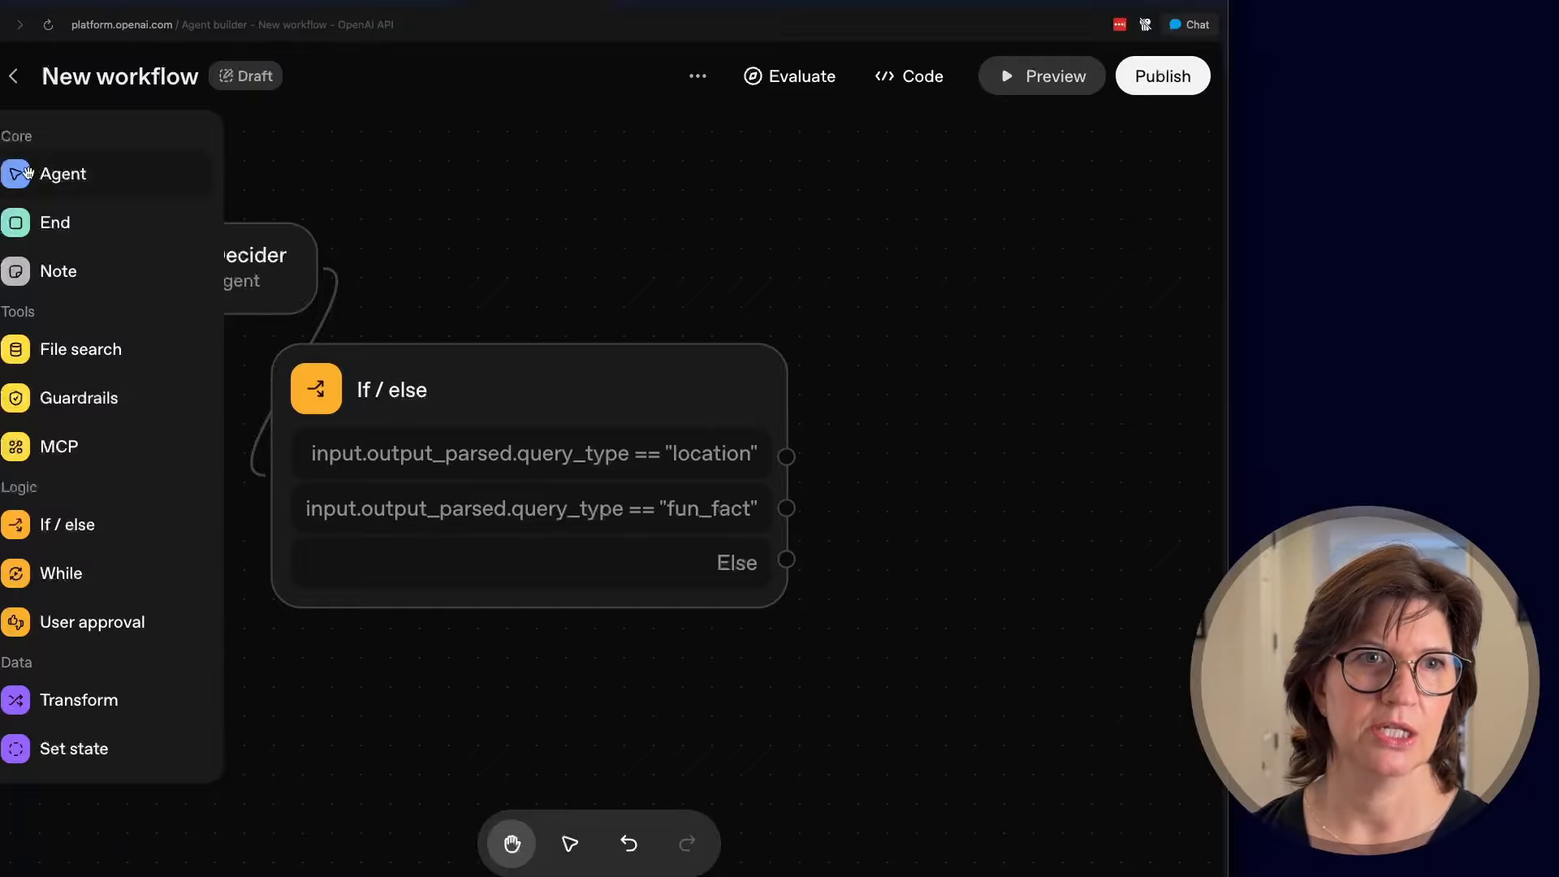
- Add an agent named Location Agent beyond the If / else node, connected to its location branch
left_click(63, 174)
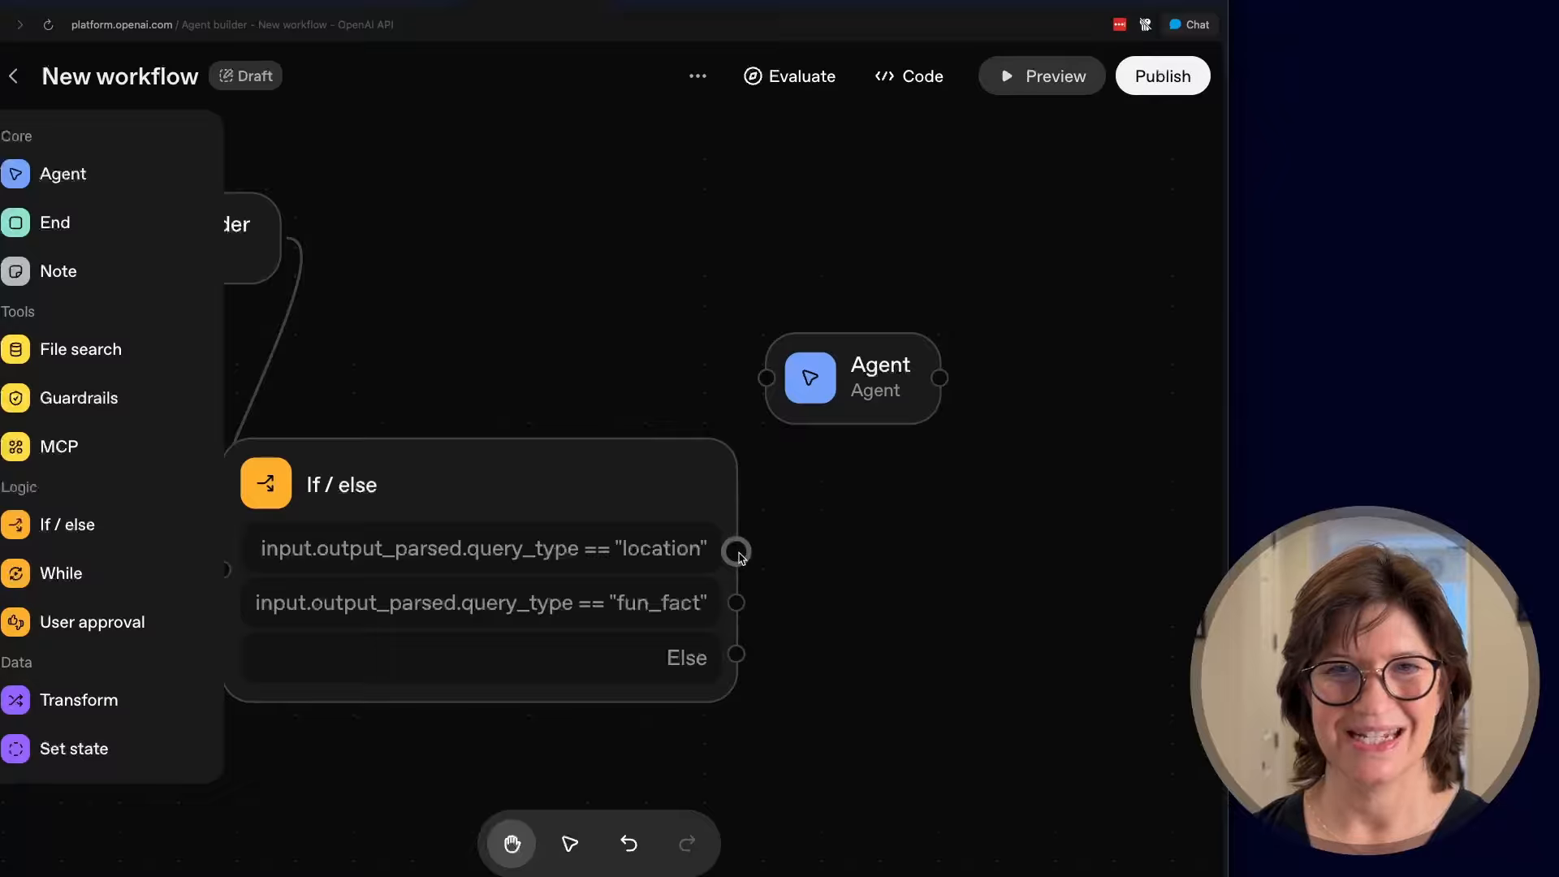
left_click_drag(736, 553, 770, 378)
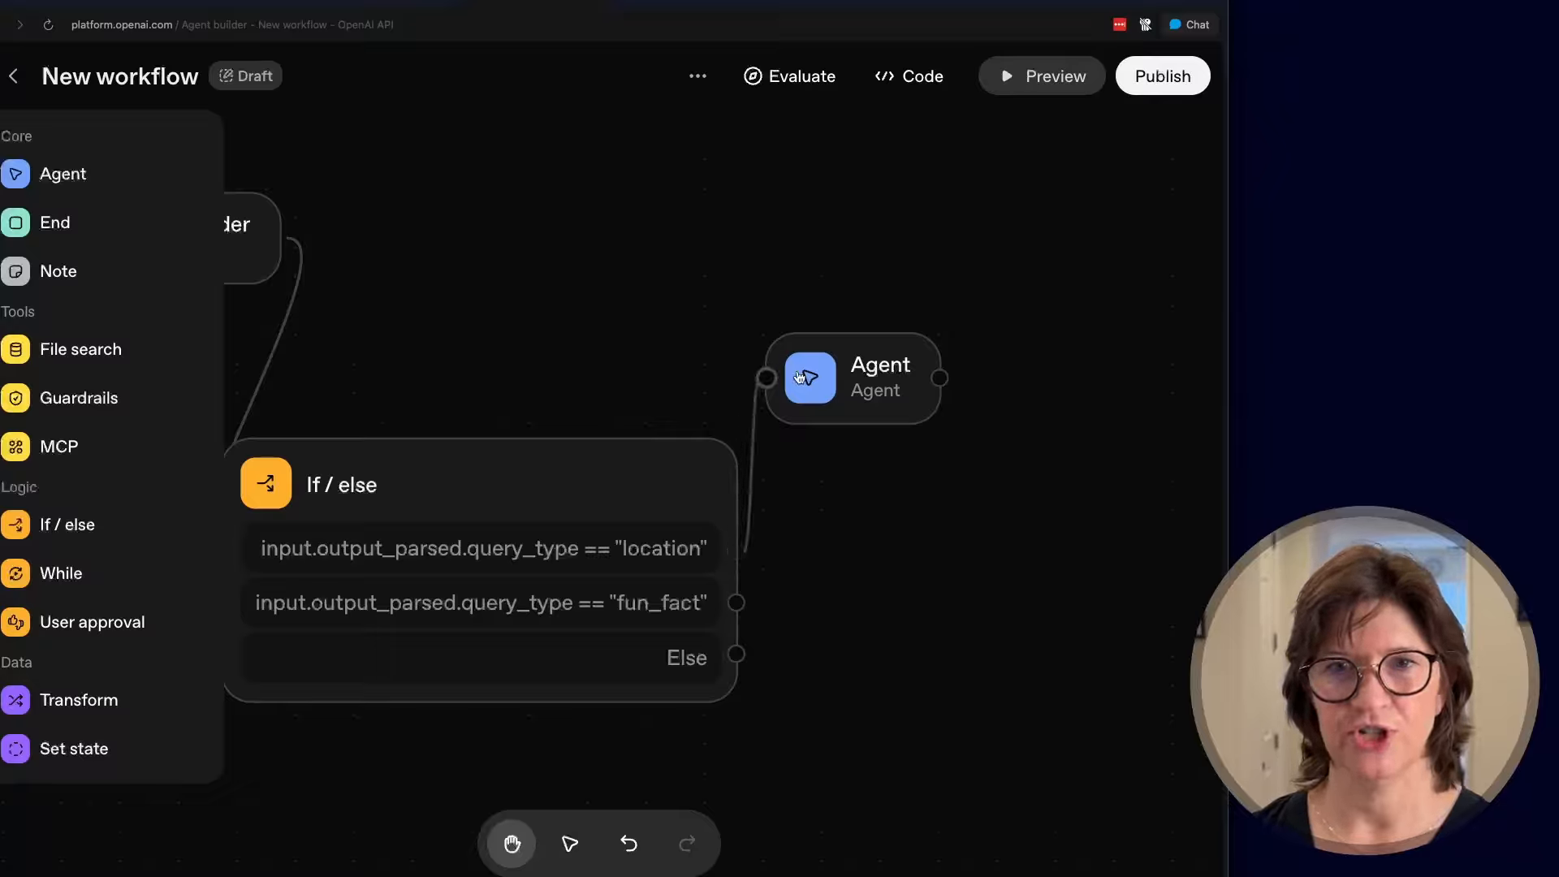
left_click(804, 378)
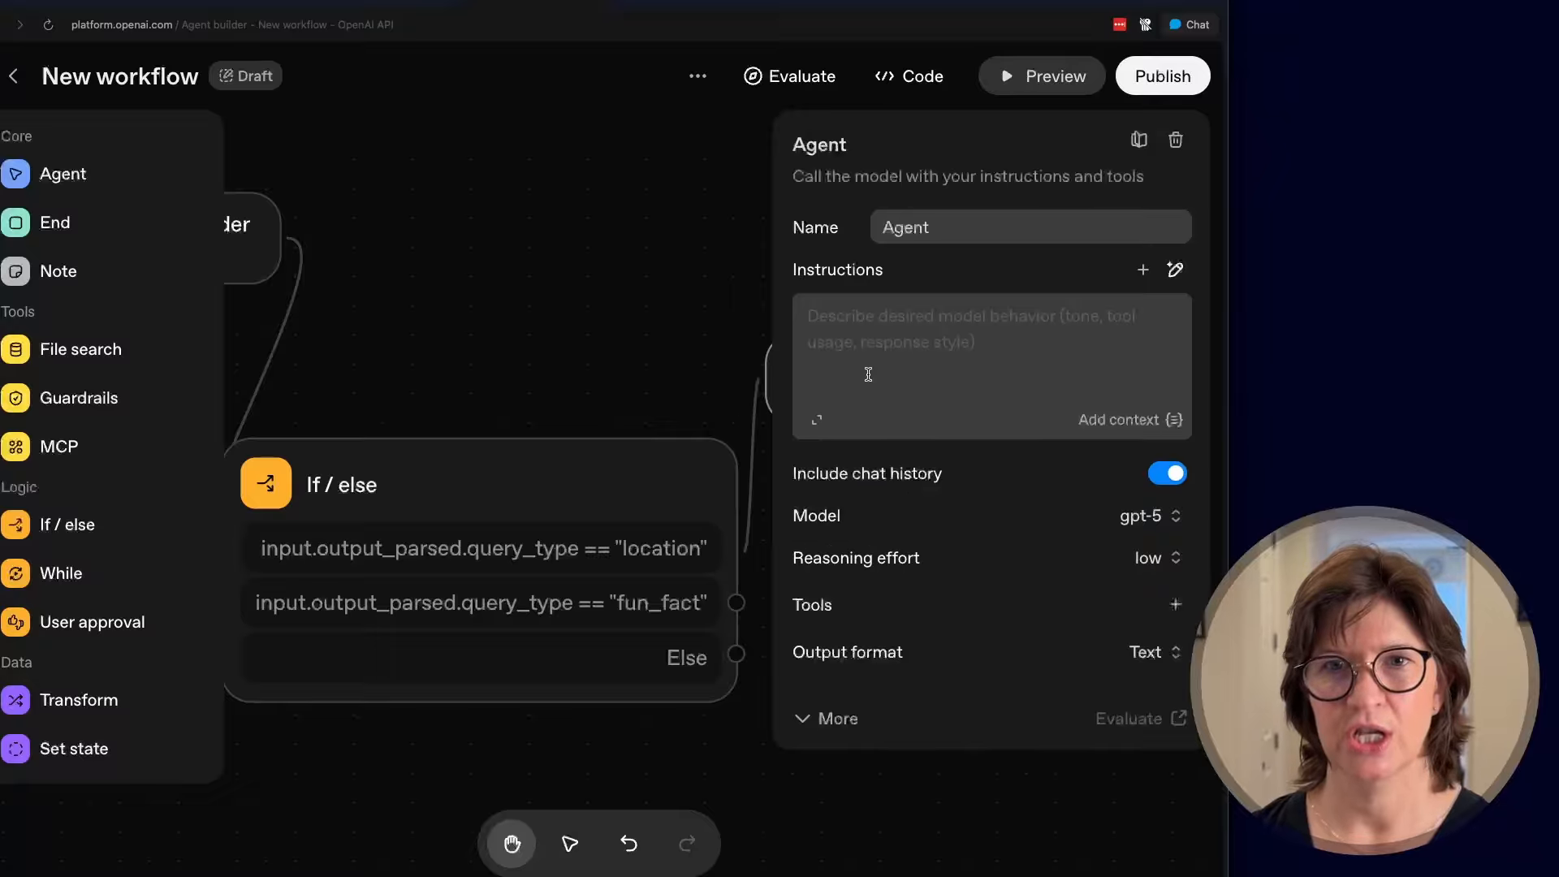
left_click(884, 228)
type("Location")
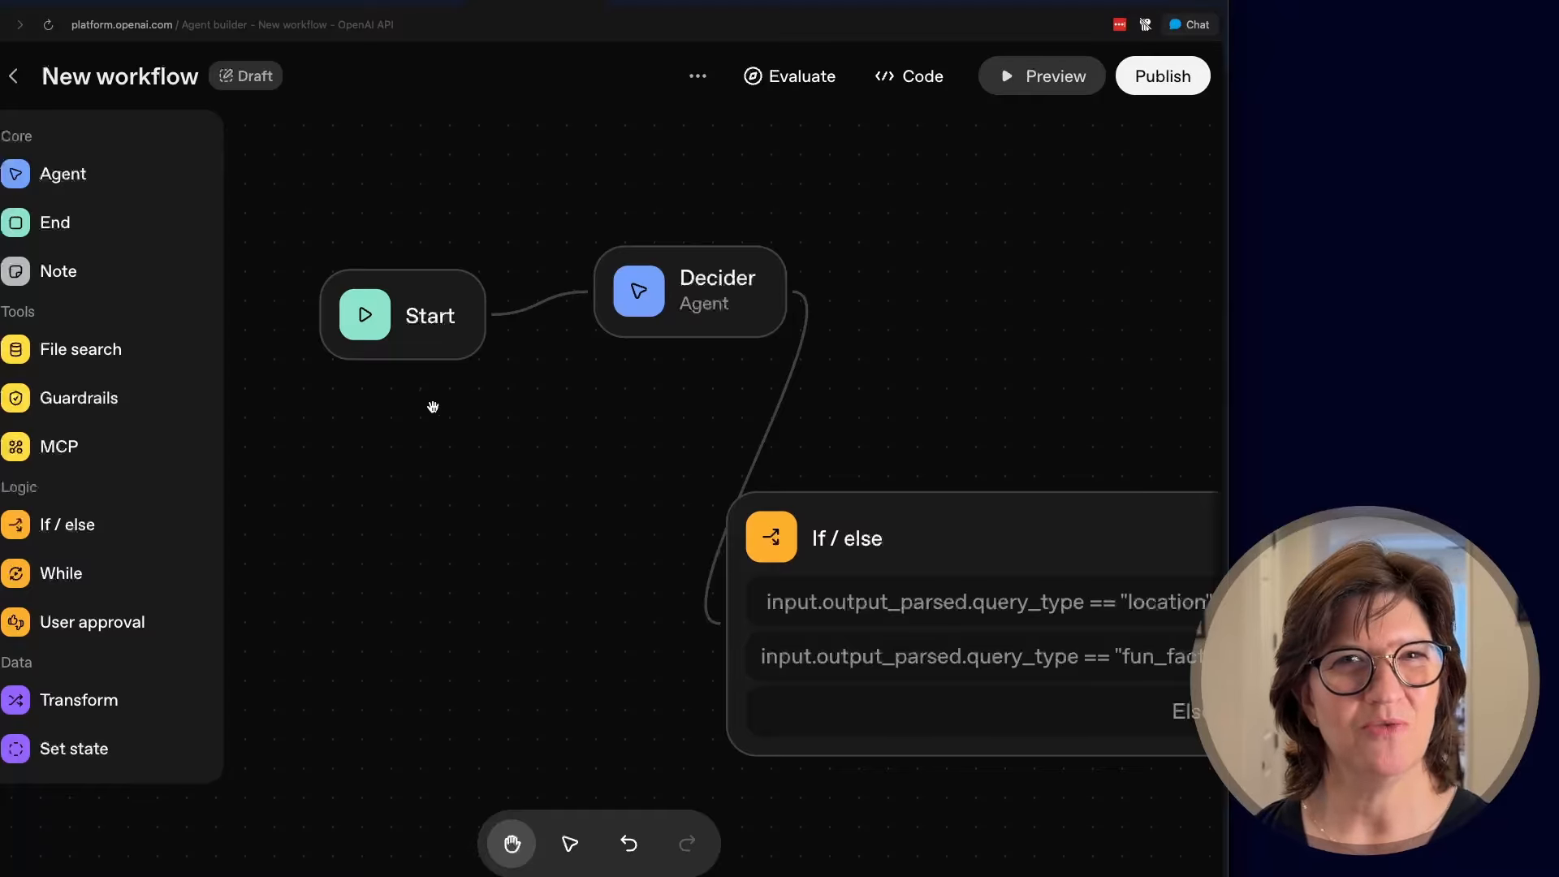
- Add a string state variable park_name with the default value Estes Park to the Start node
left_click(422, 323)
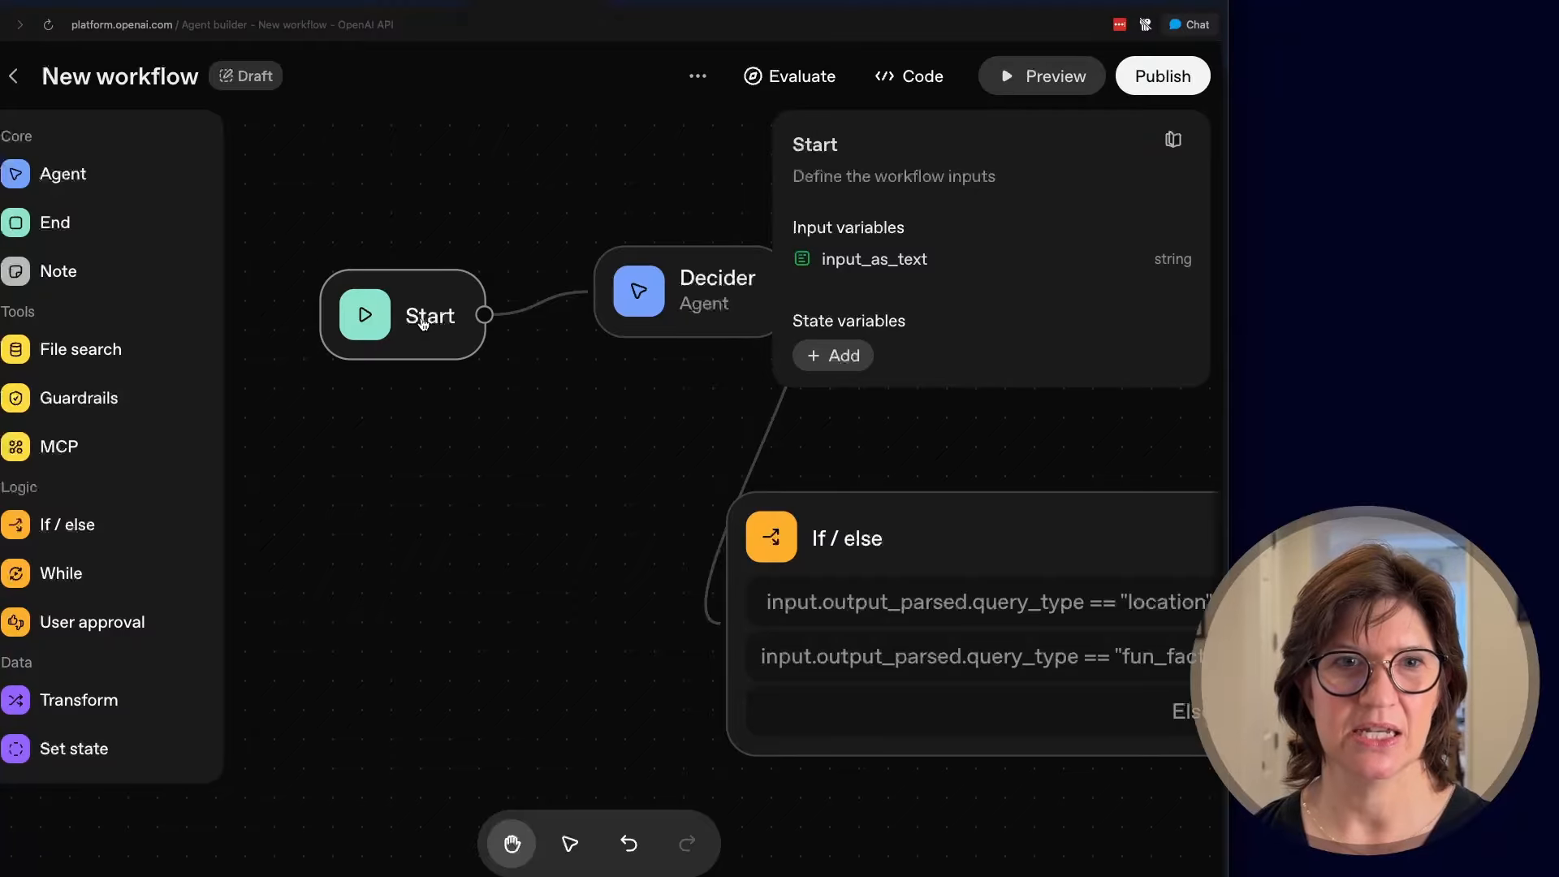
left_click(843, 362)
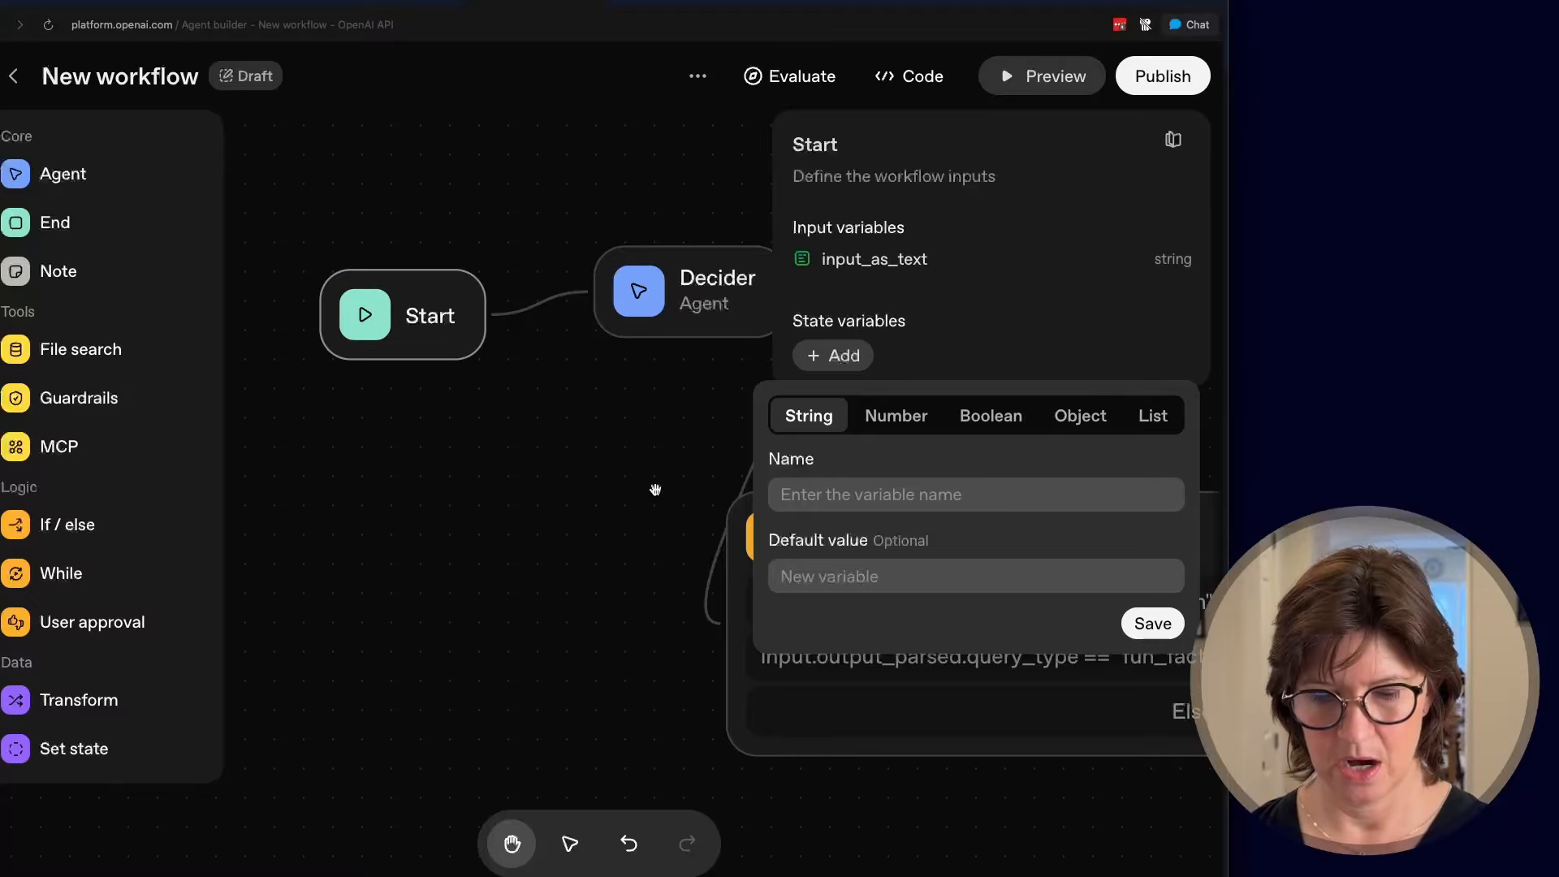
type("park_name")
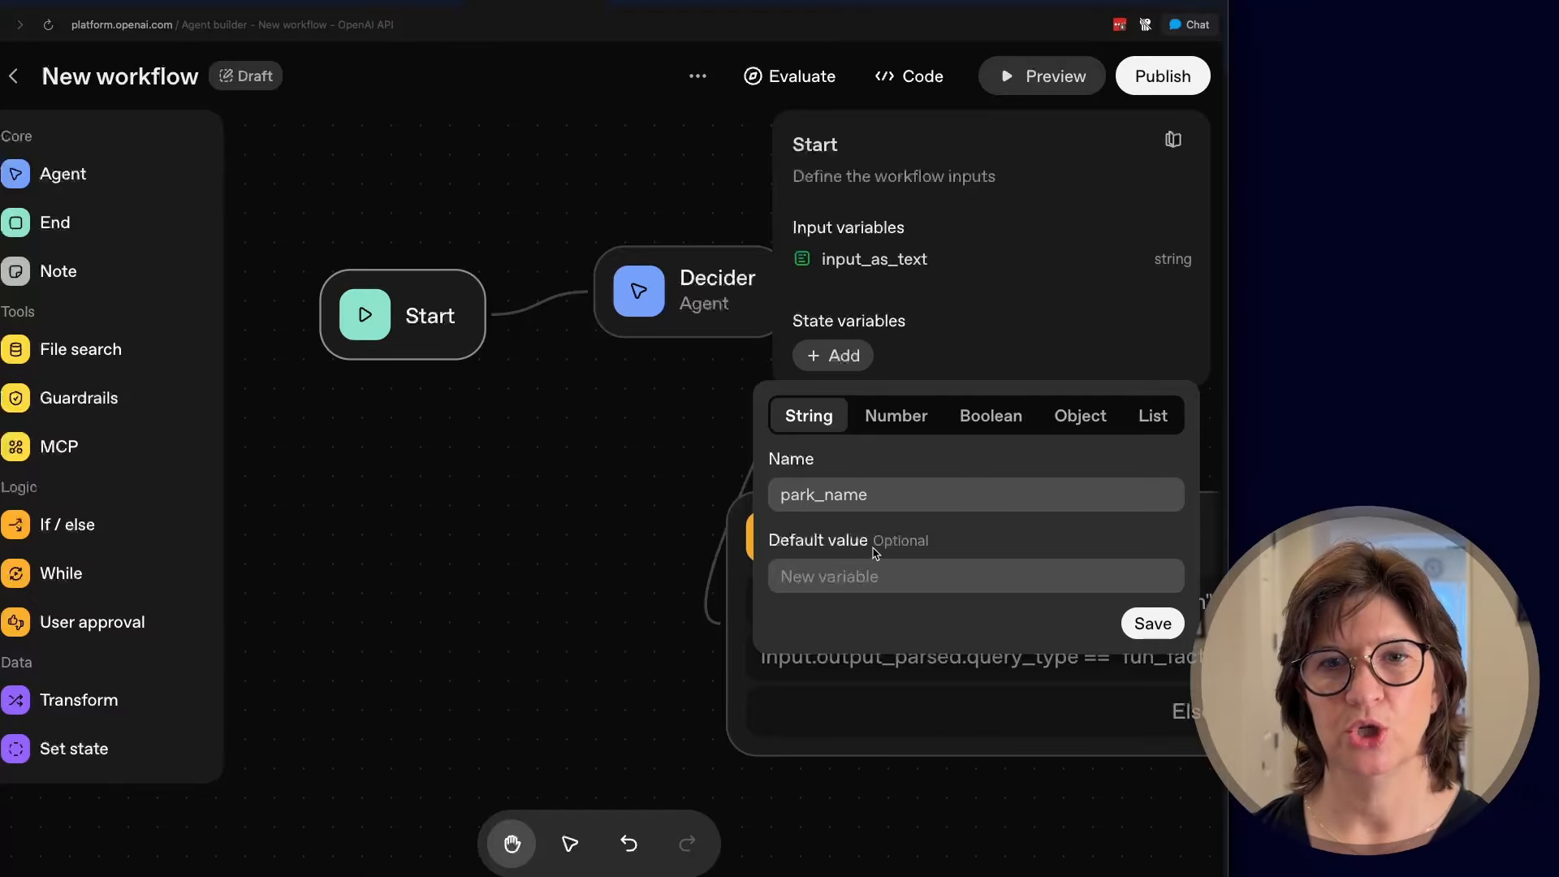
left_click(831, 573)
type("Estes Park")
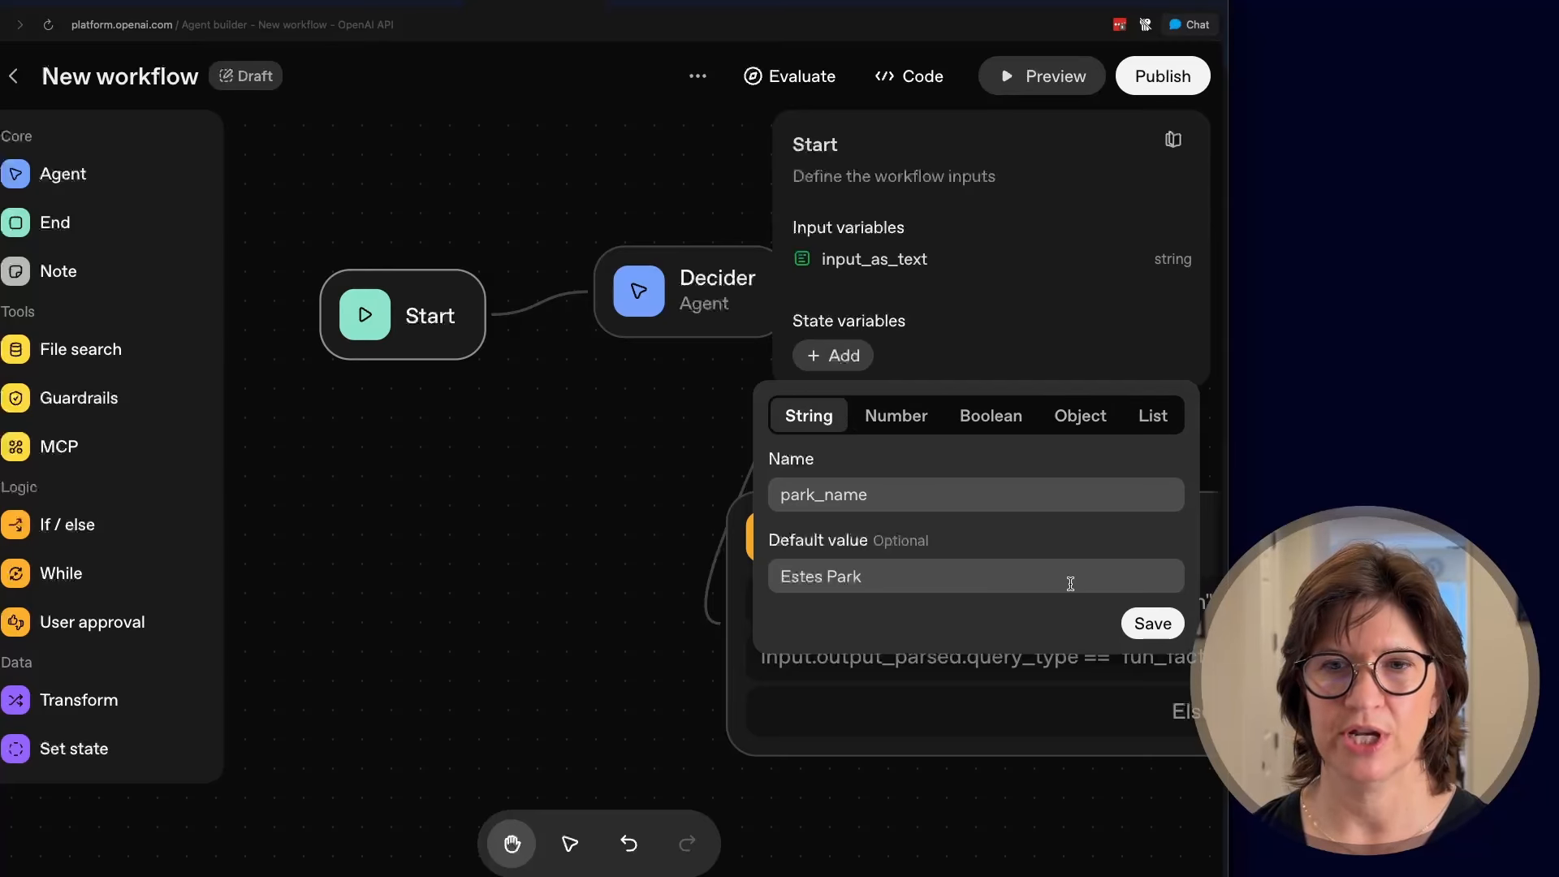
left_click(1158, 630)
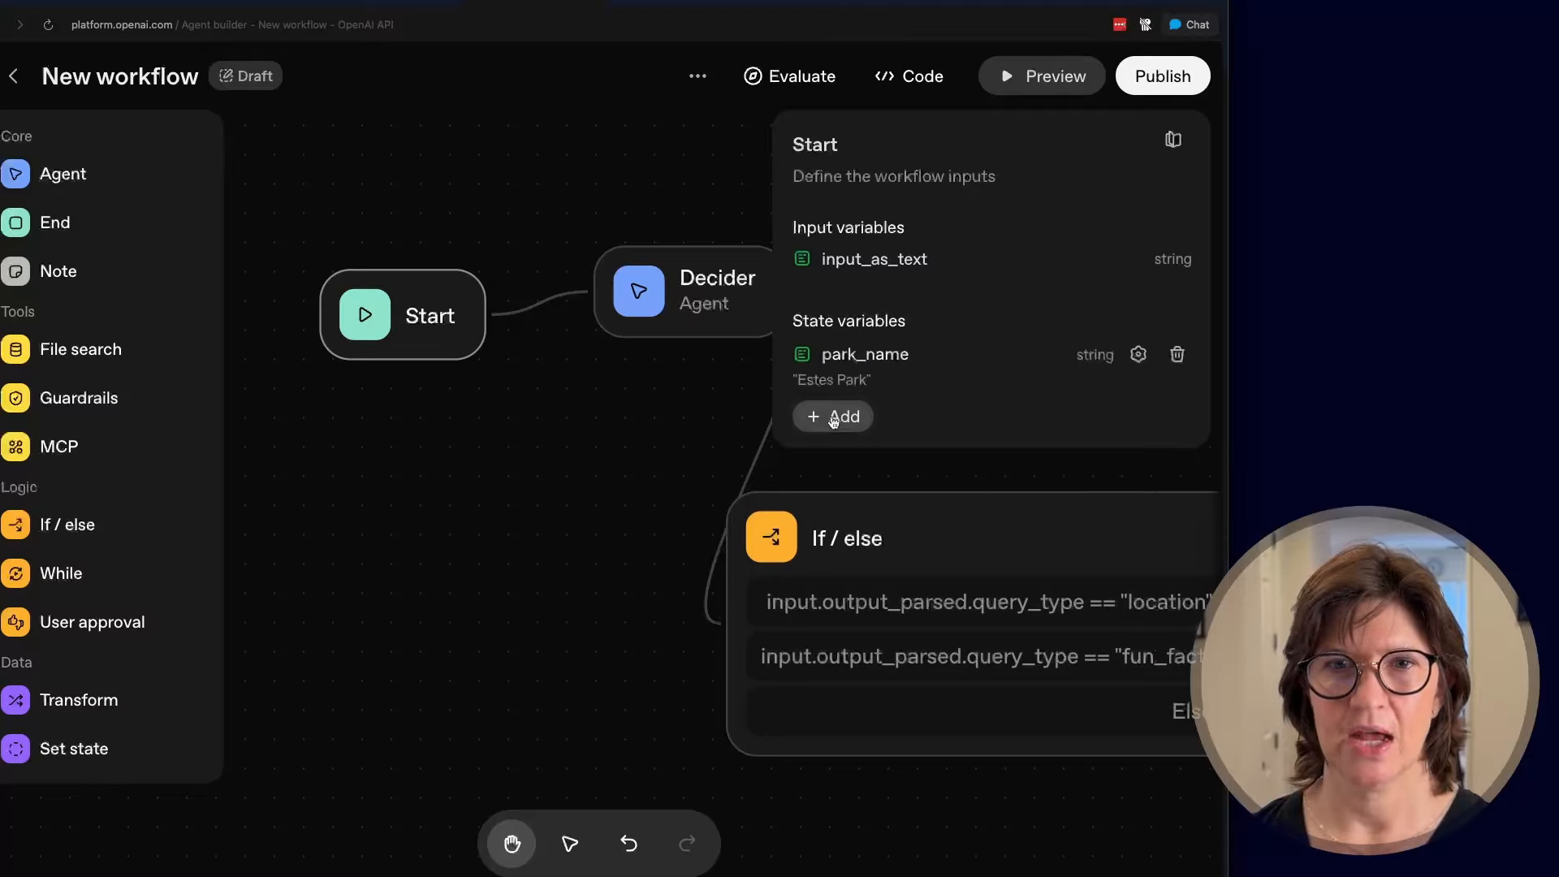
- Add a second string state variable named park_camera without a default value
left_click(833, 418)
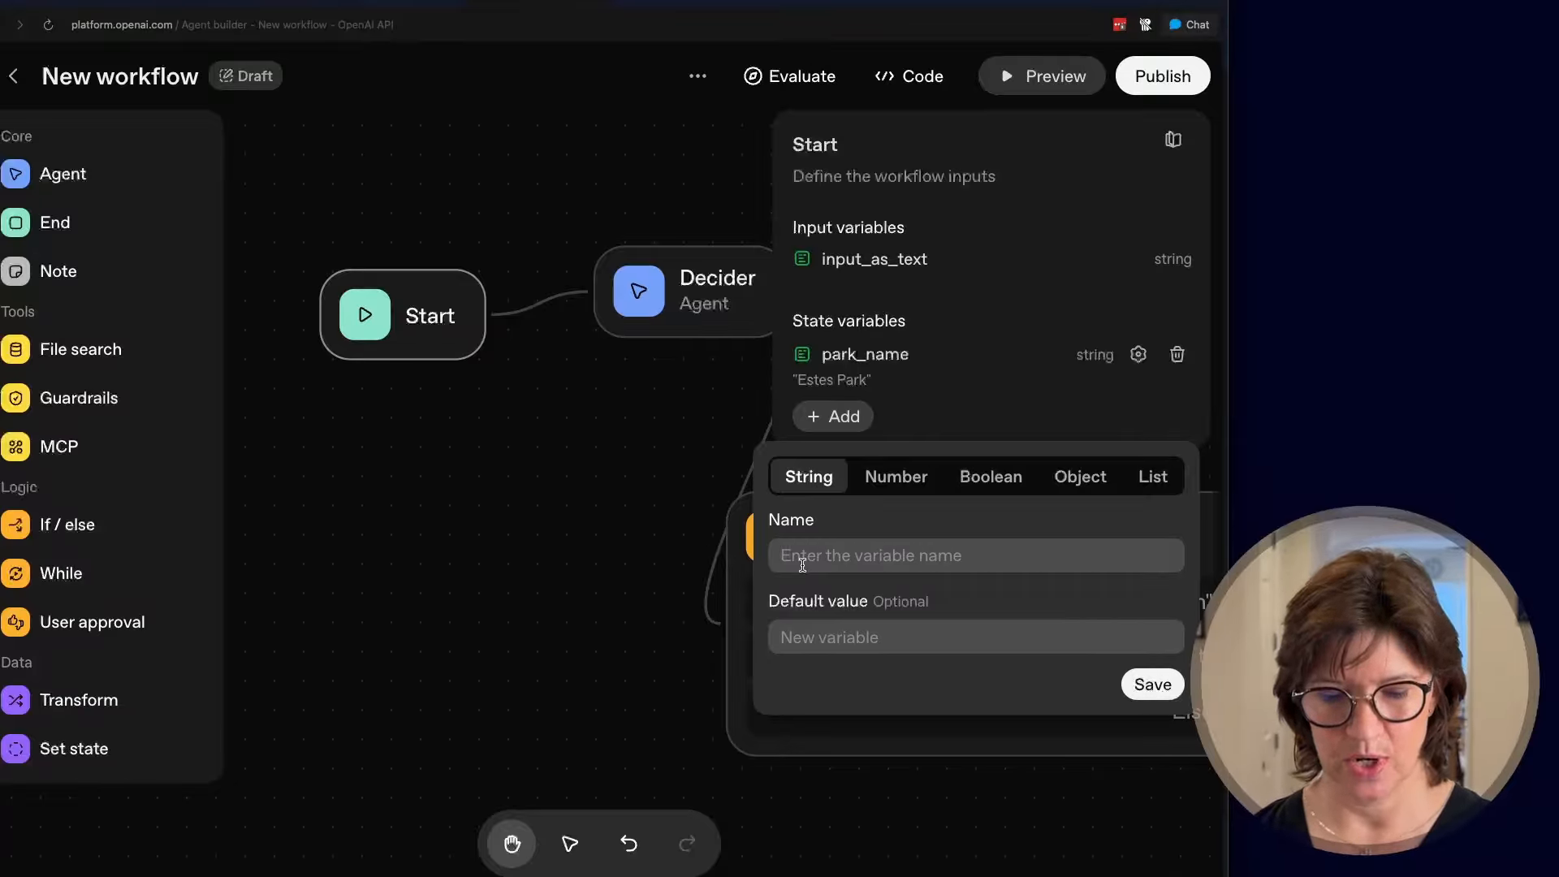
type("park_camera")
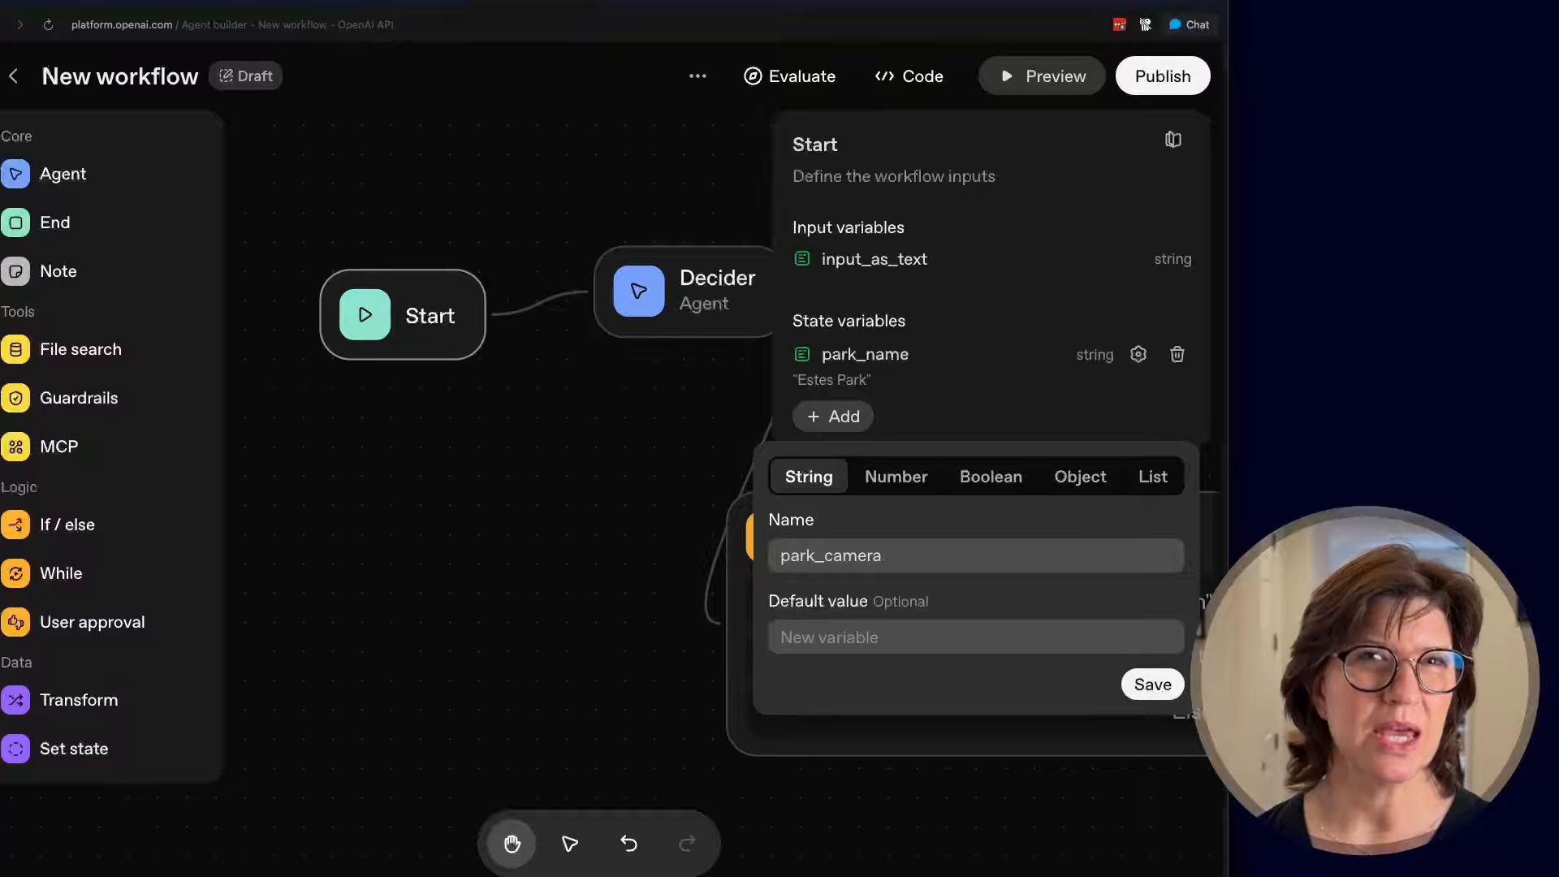
left_click(1149, 691)
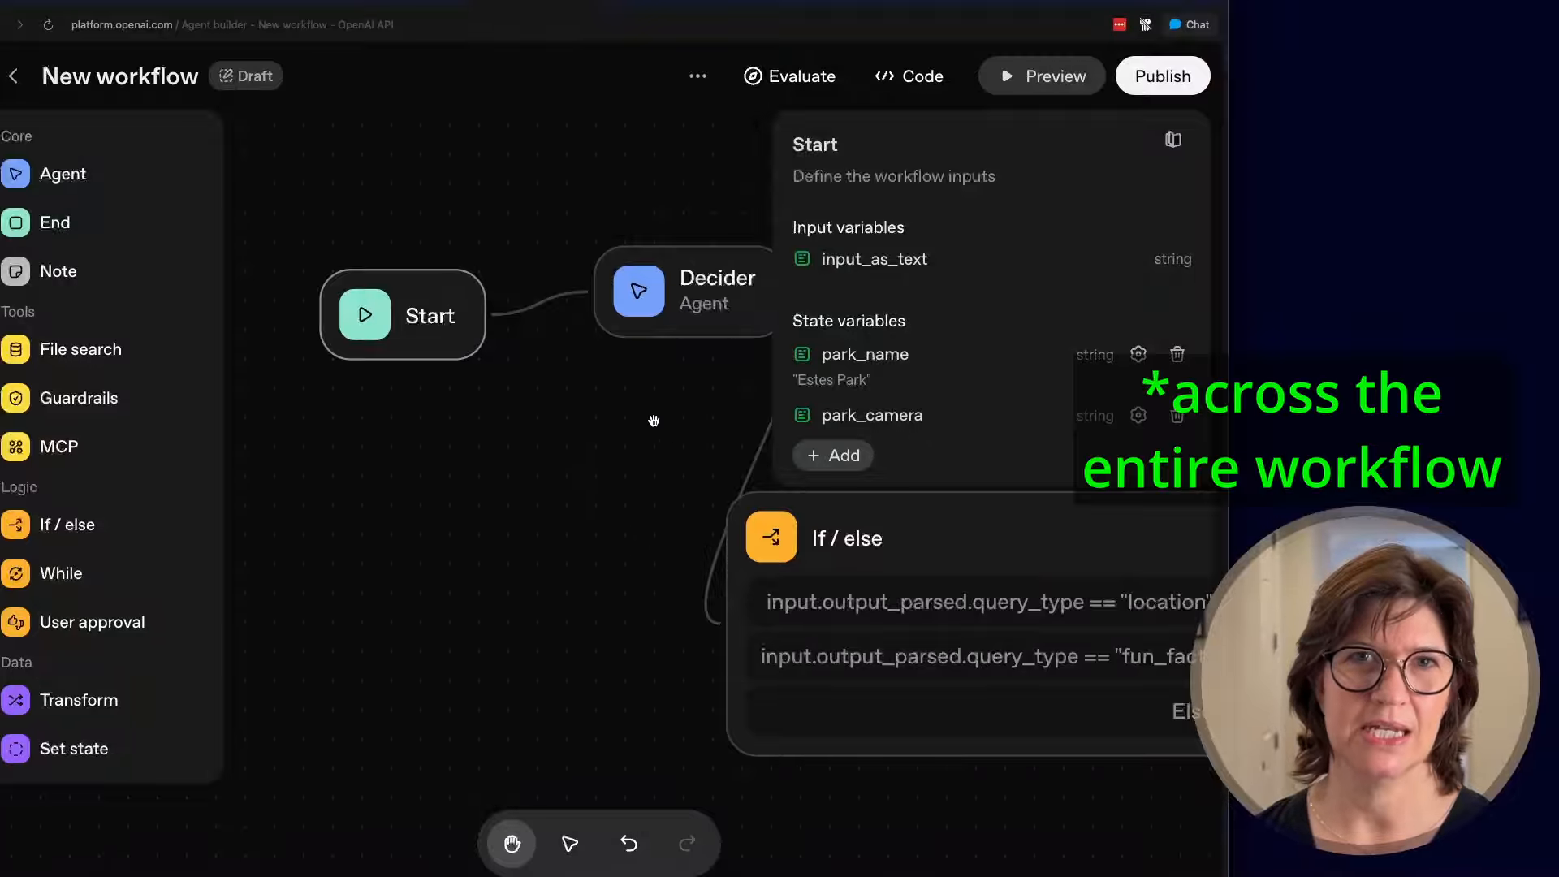
left_click_drag(603, 485, 539, 494)
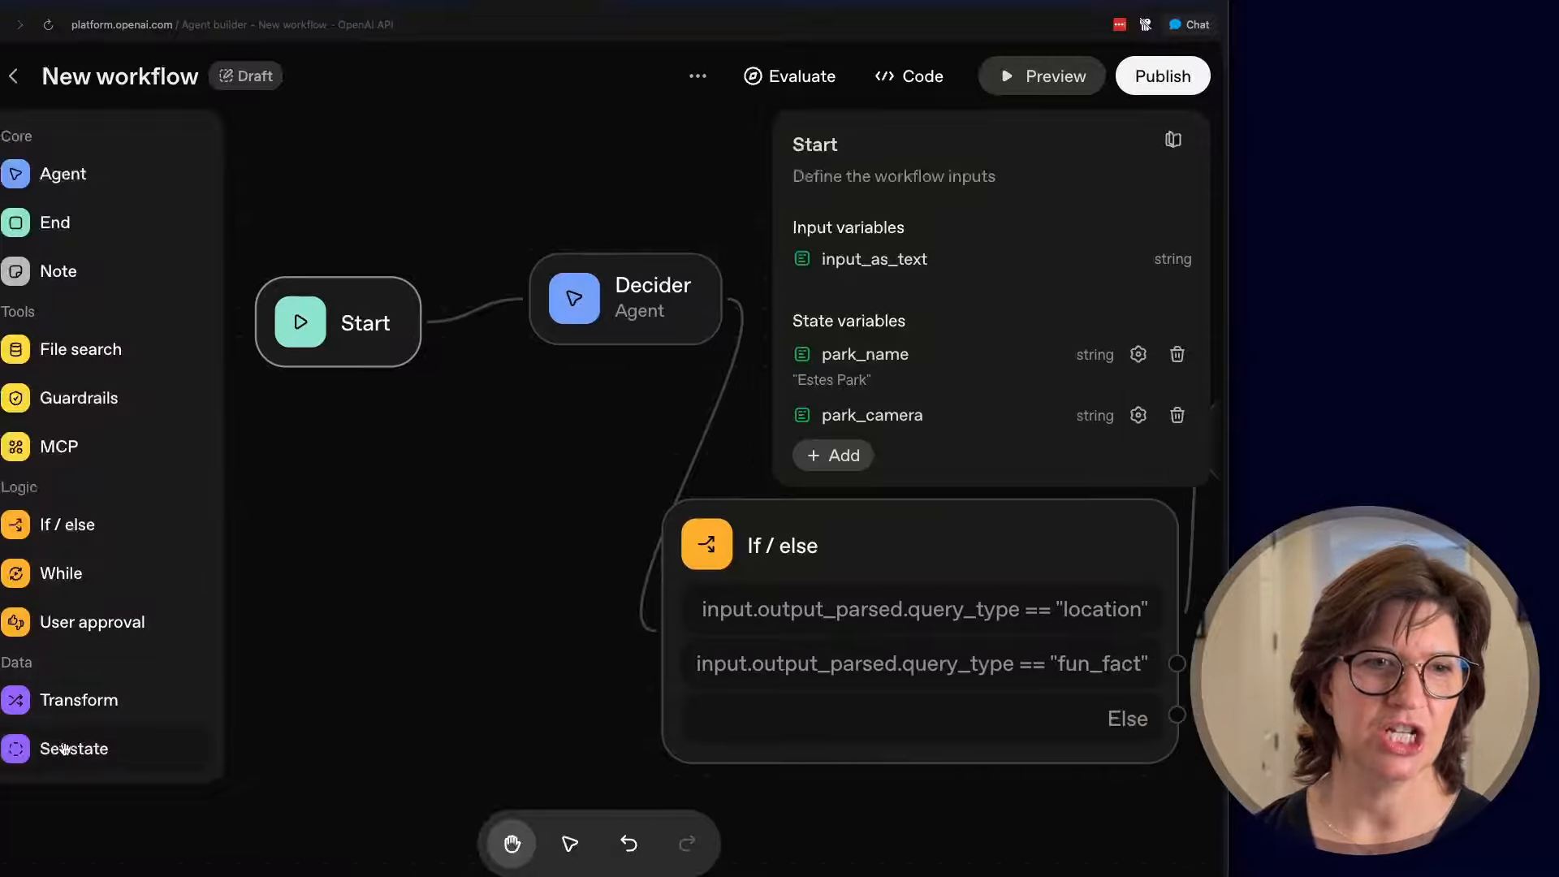
left_click_drag(73, 748, 465, 436)
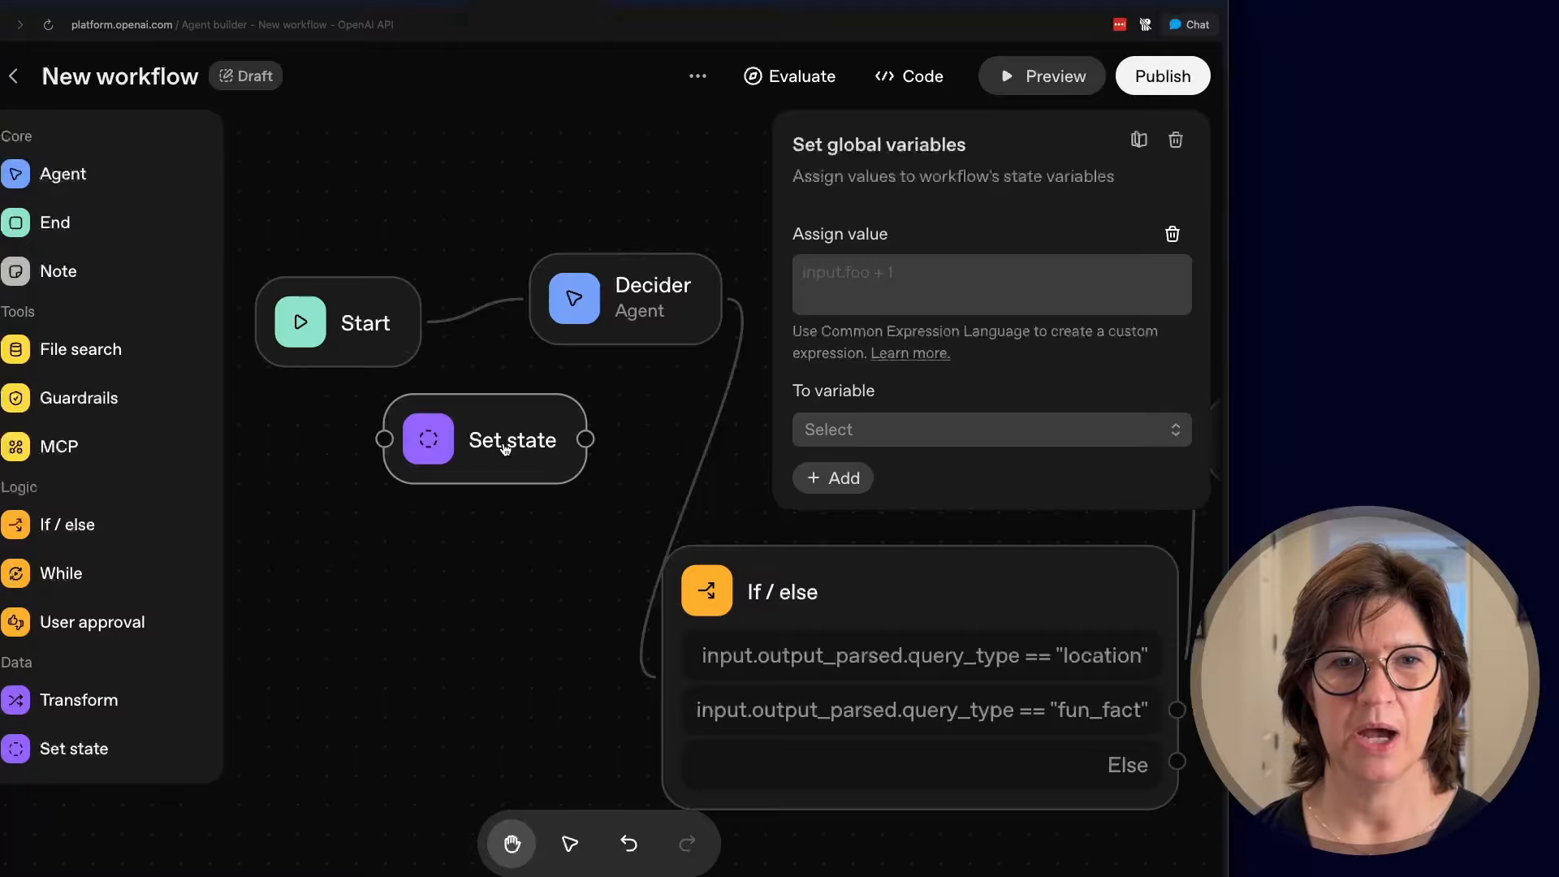
key("BackSpace")
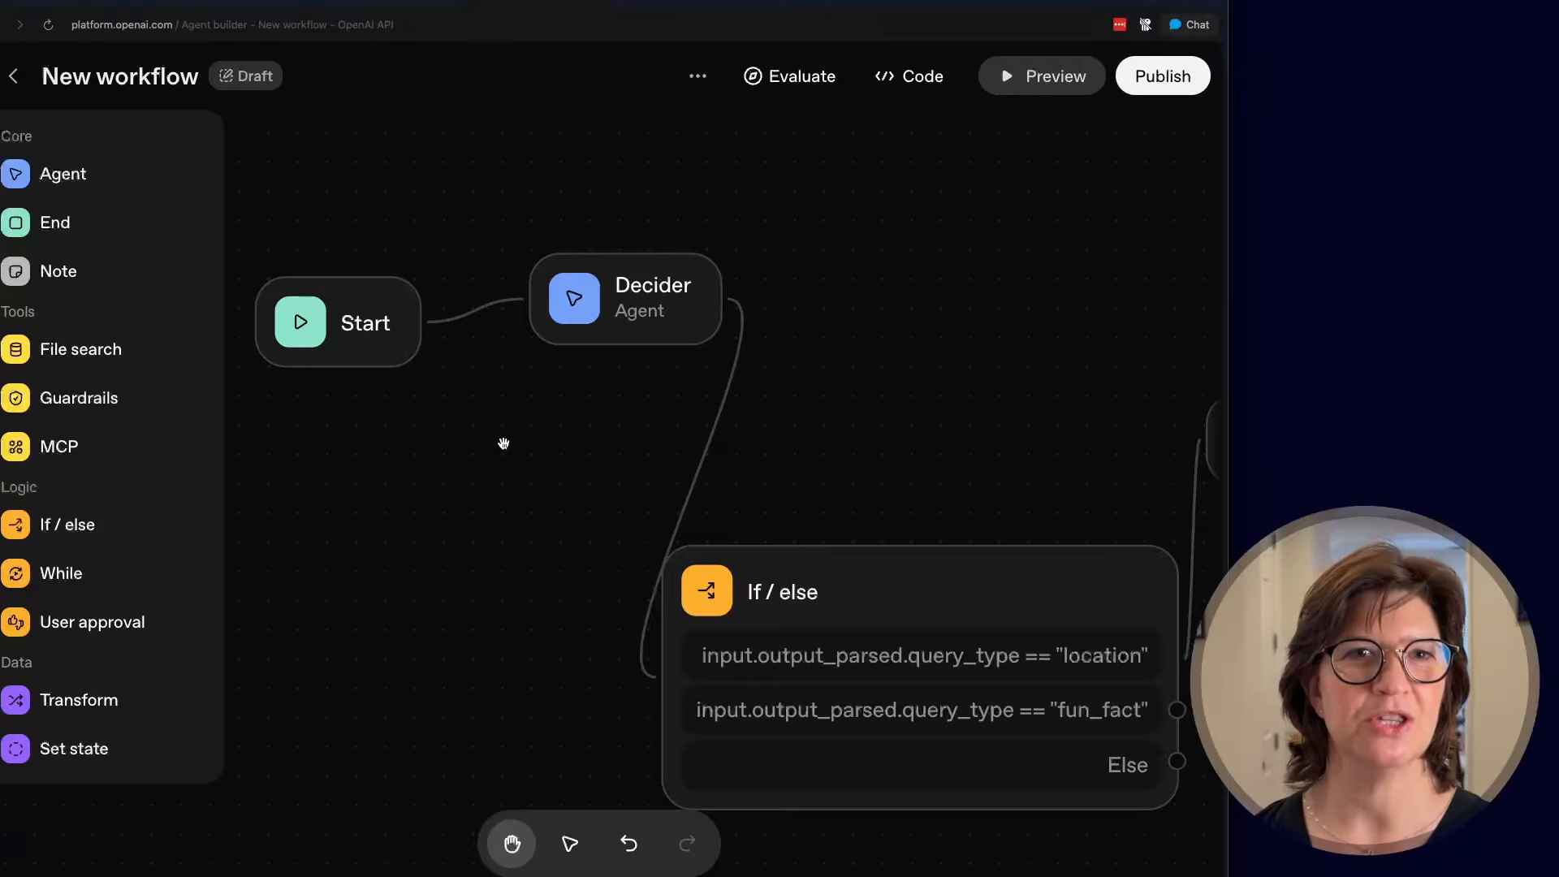
- Review the settings of the Start, Decider and If / else nodes along the workflow
left_click(364, 324)
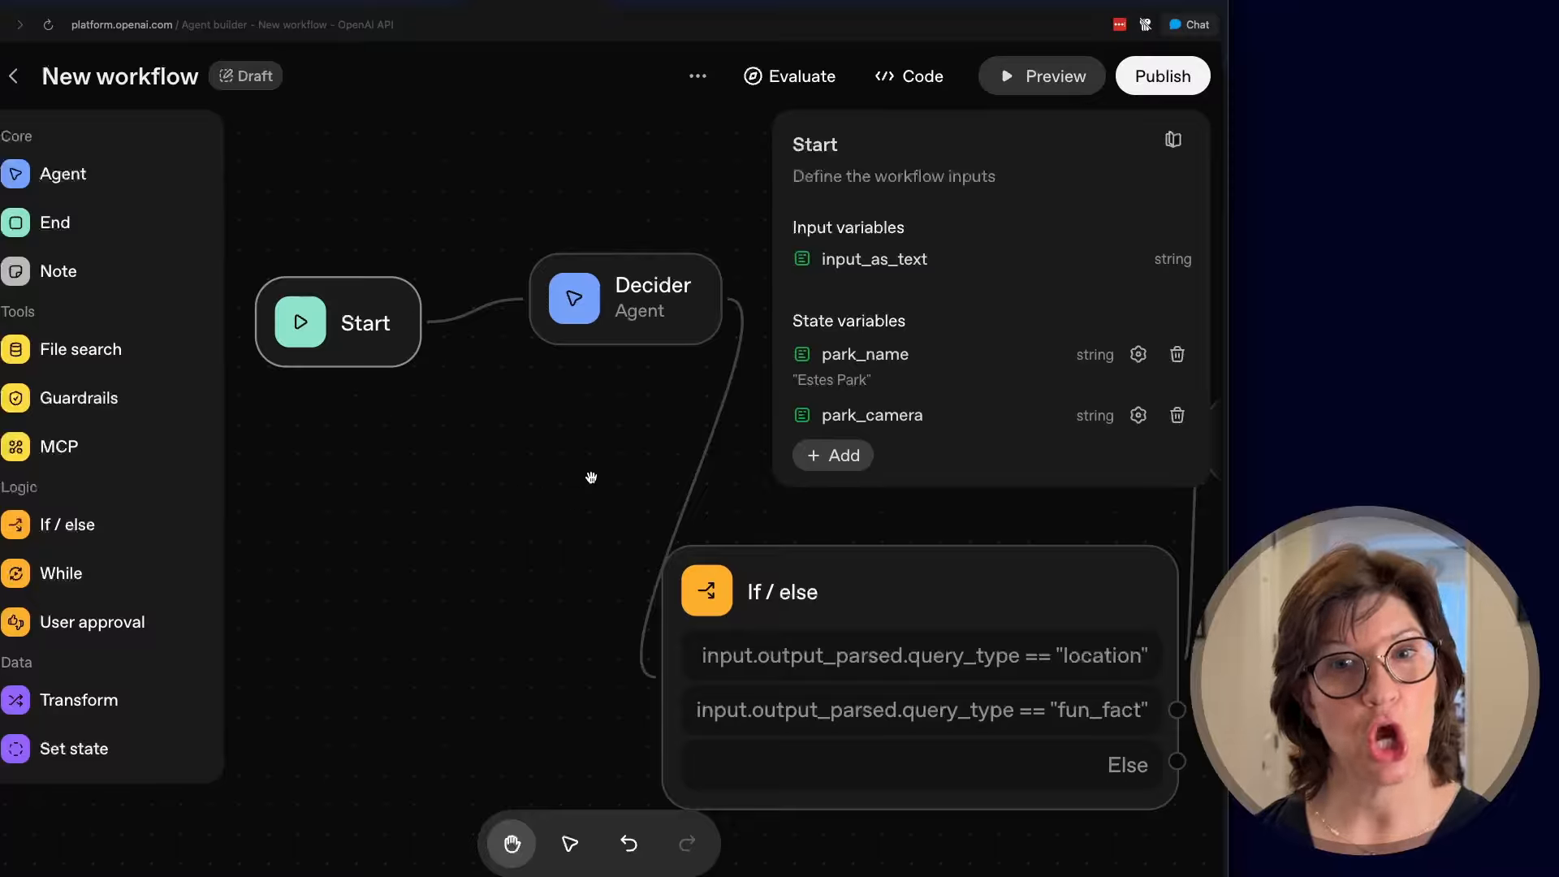
left_click(647, 316)
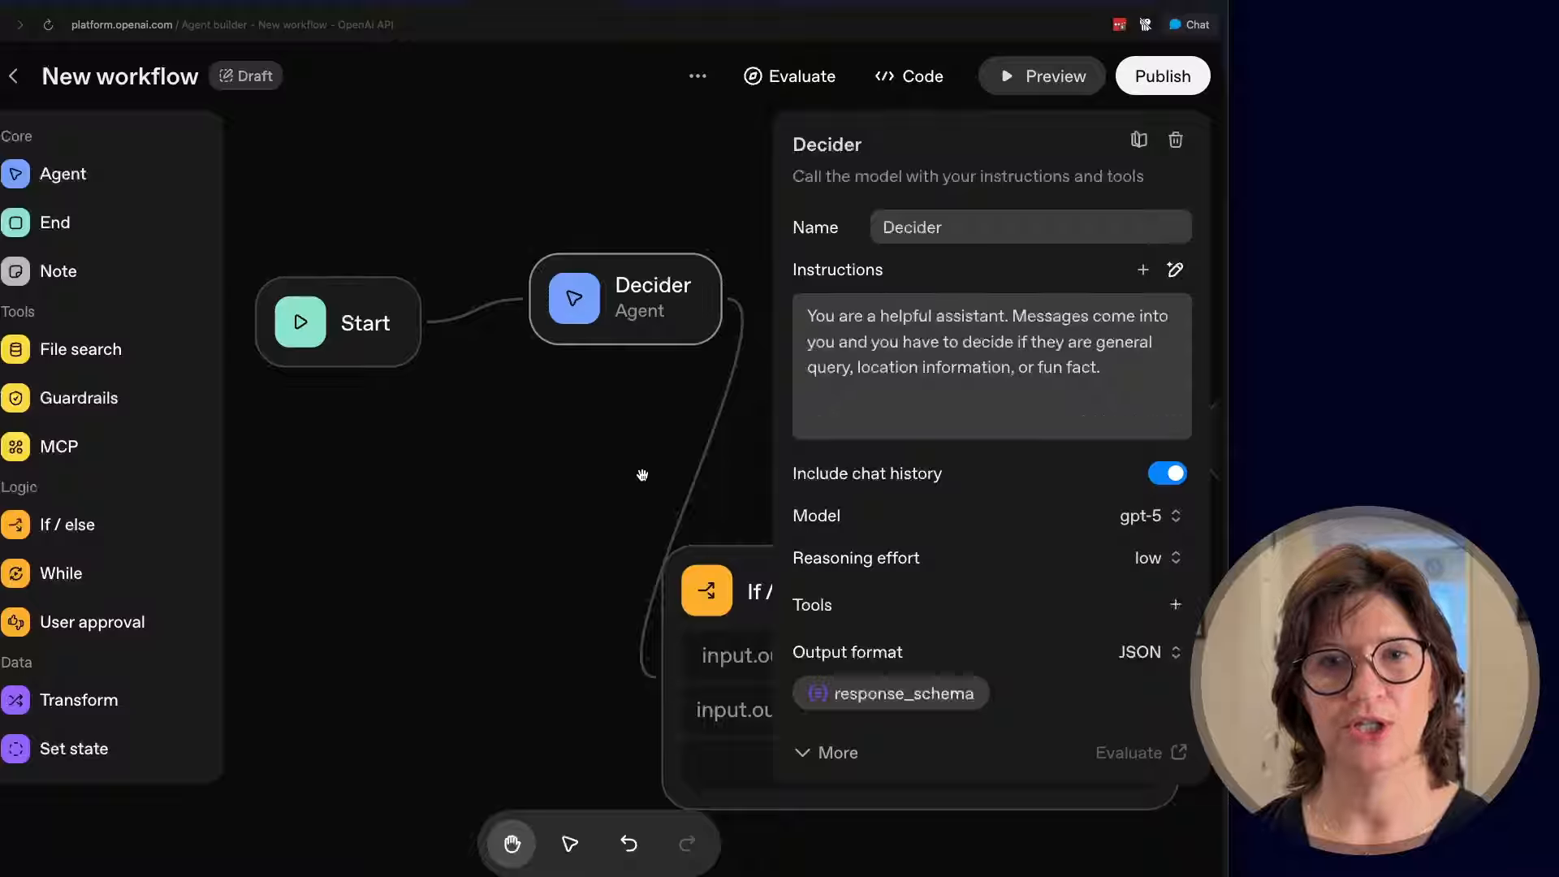
left_click_drag(640, 474, 428, 457)
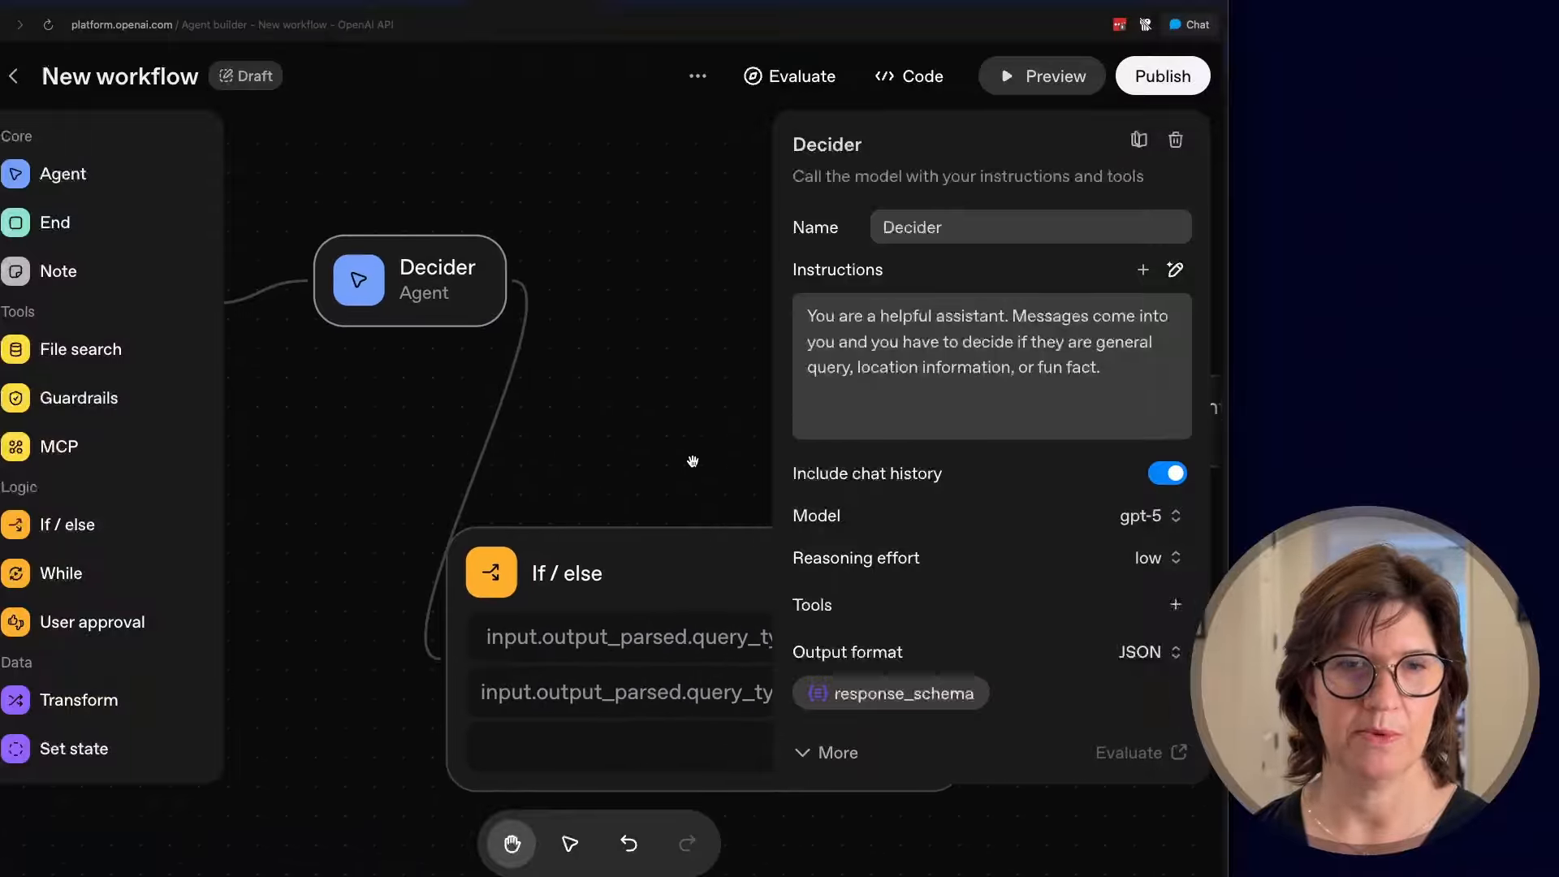
left_click_drag(721, 463, 550, 341)
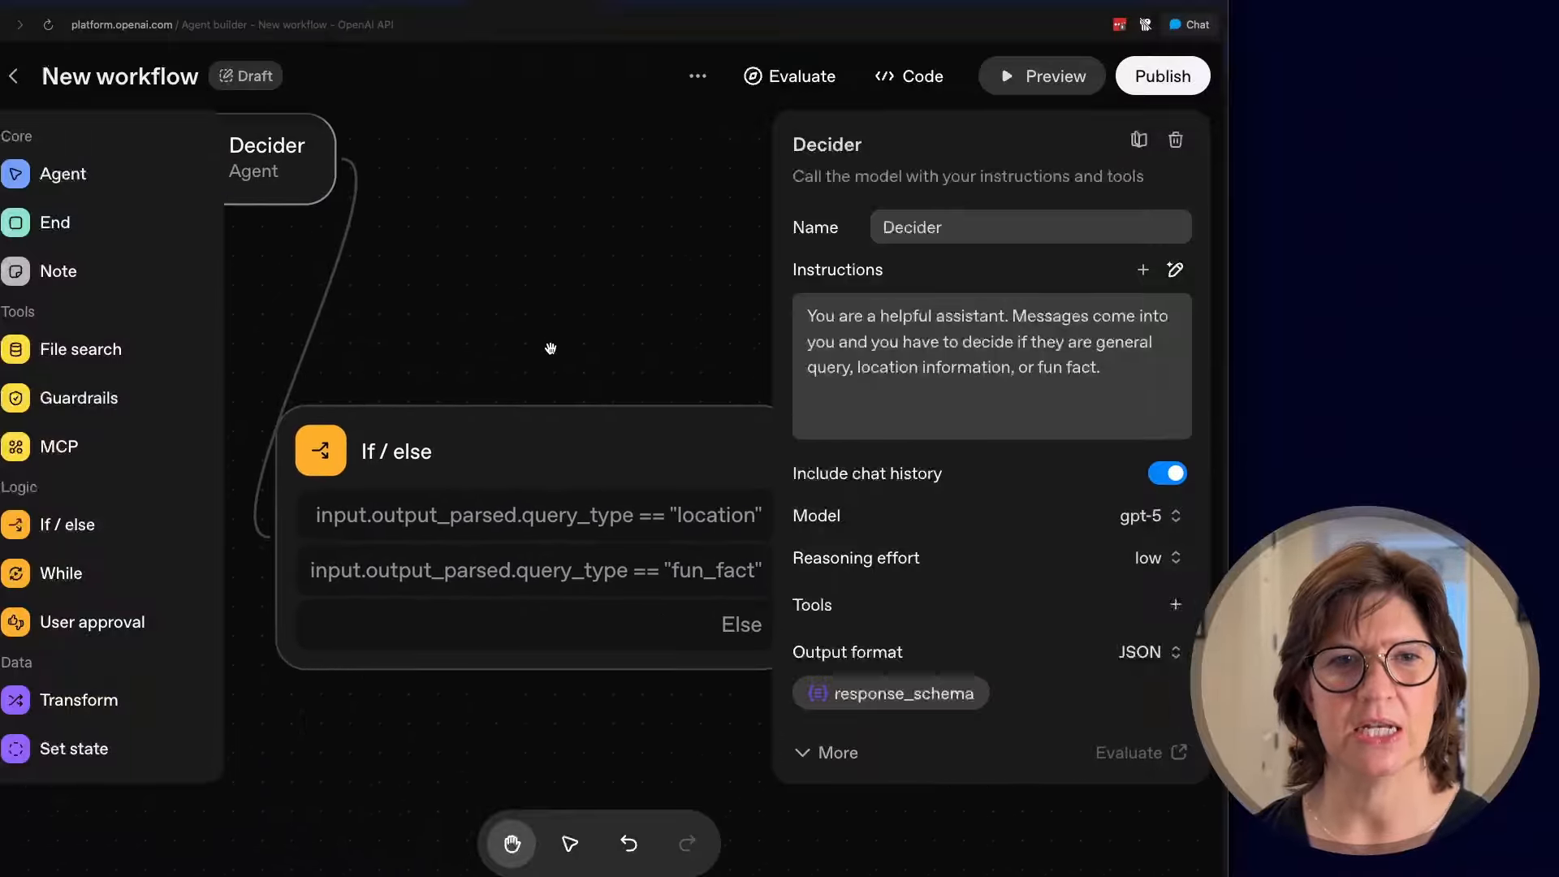
left_click(593, 465)
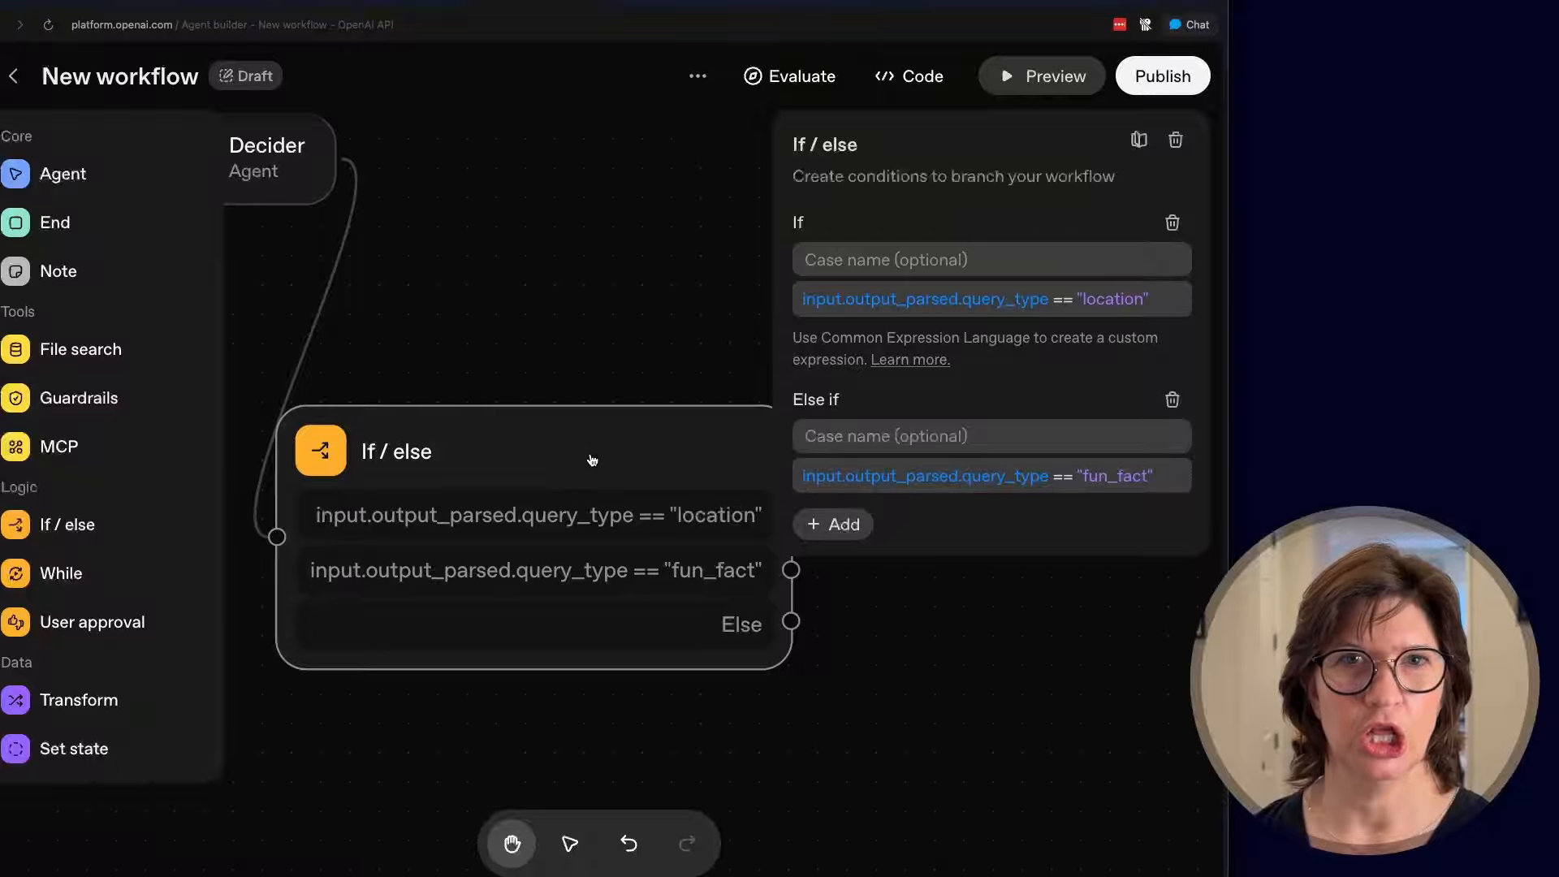
left_click_drag(654, 307, 443, 306)
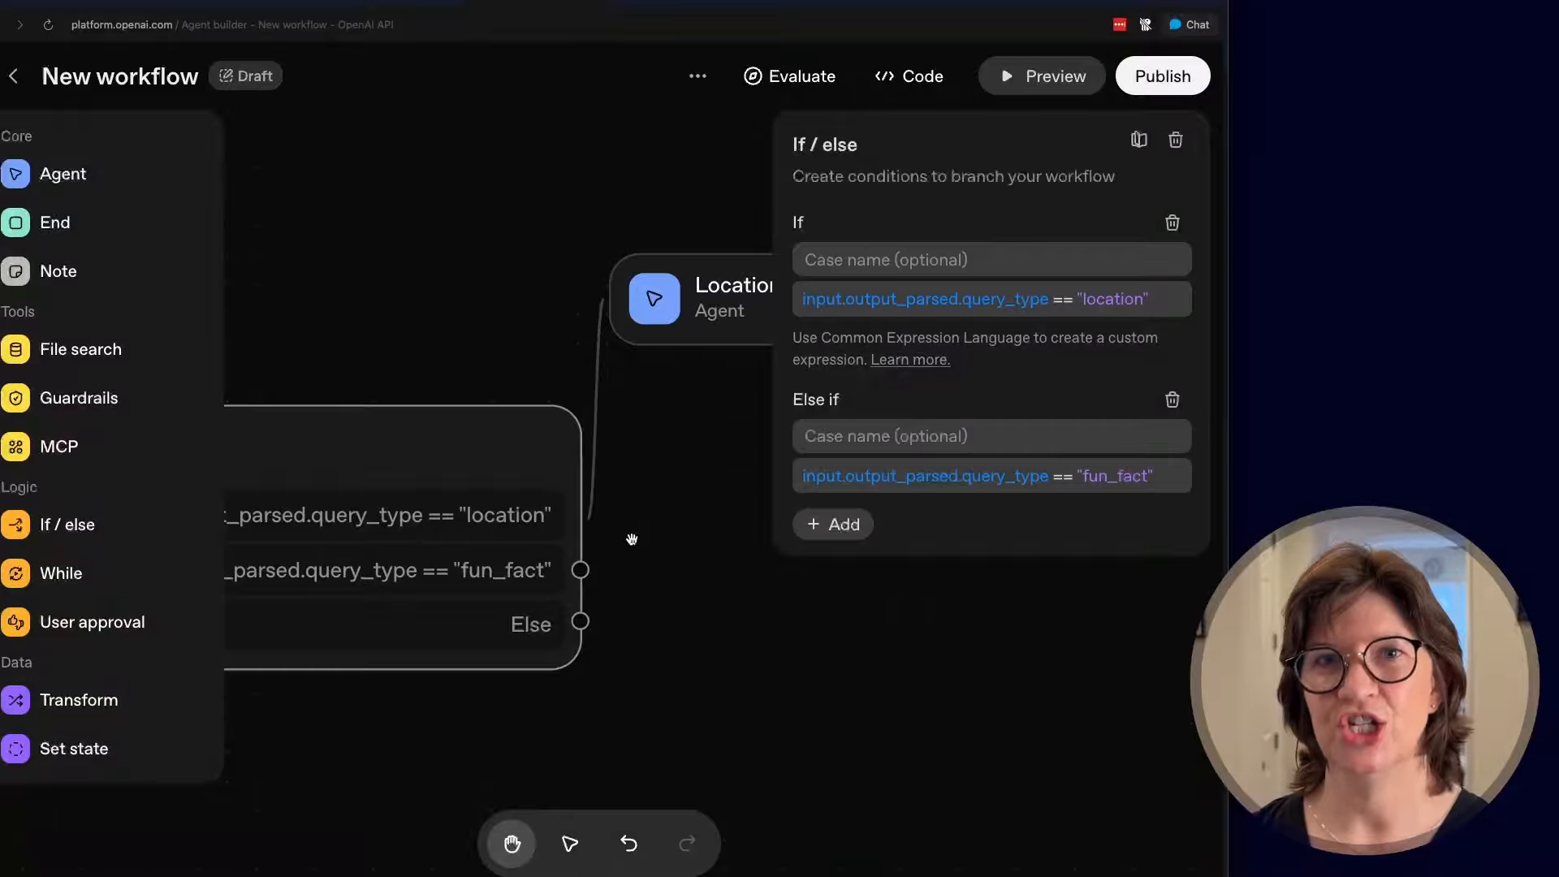
left_click(508, 344)
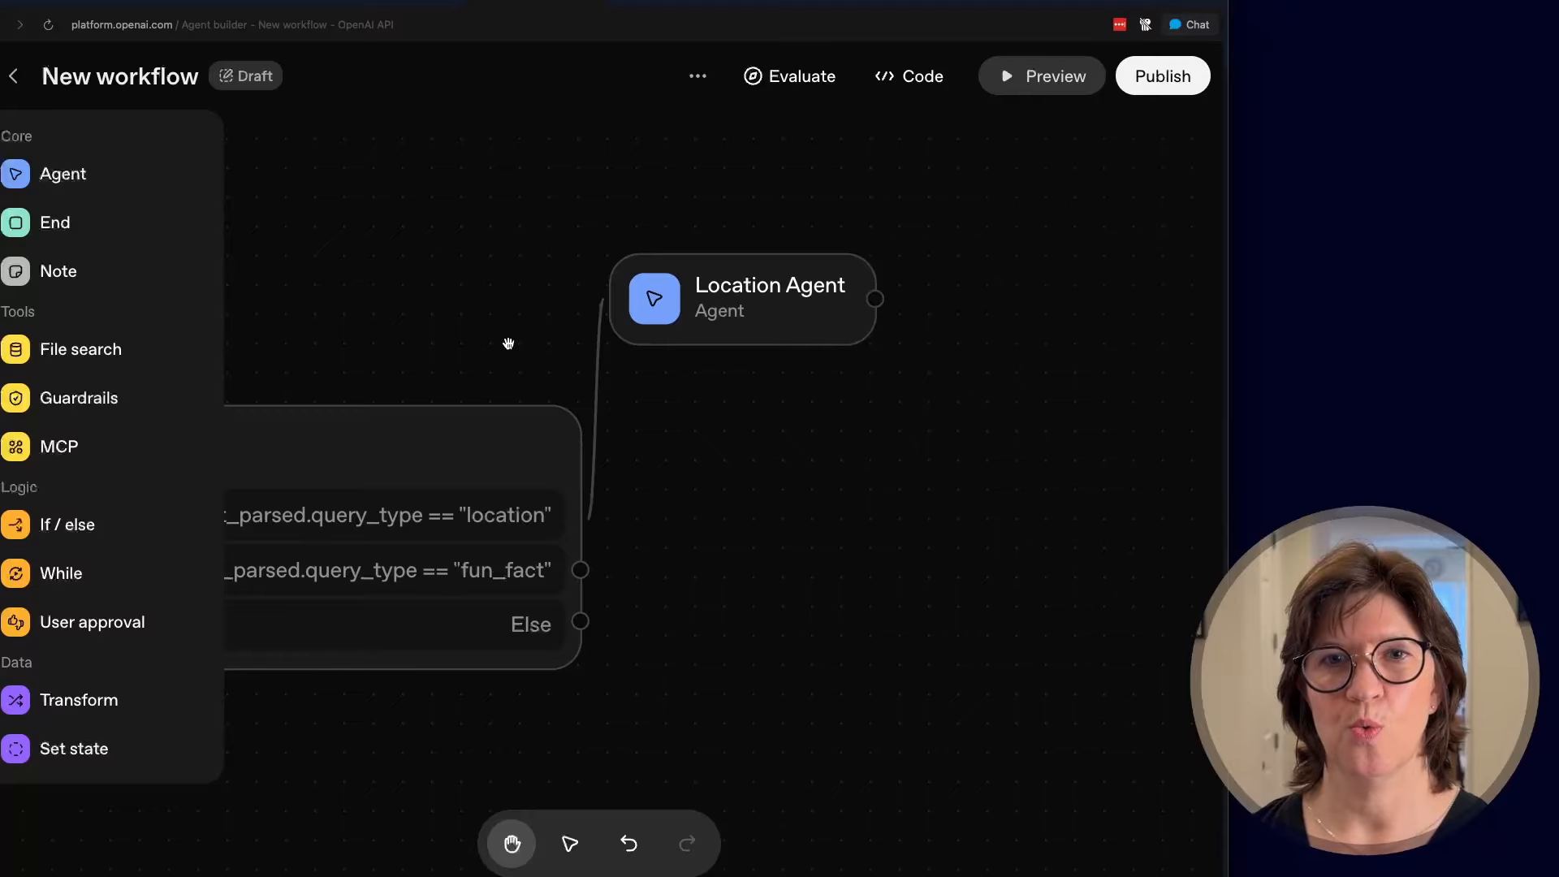
- Insert the park_name state variable at the end of the Location Agent's instructions
left_click(759, 302)
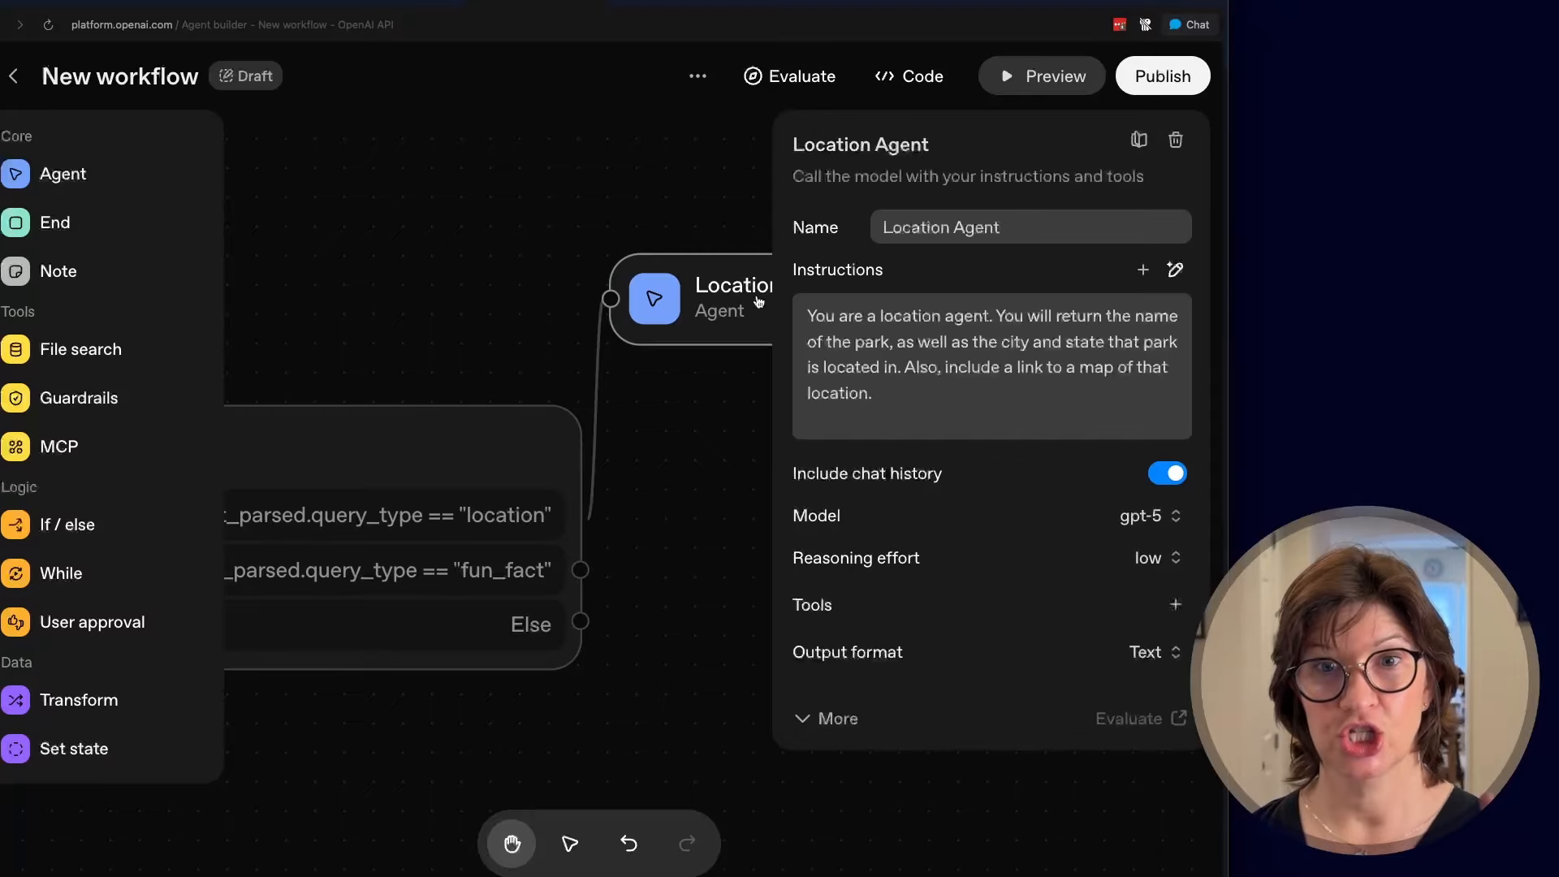
left_click(901, 395)
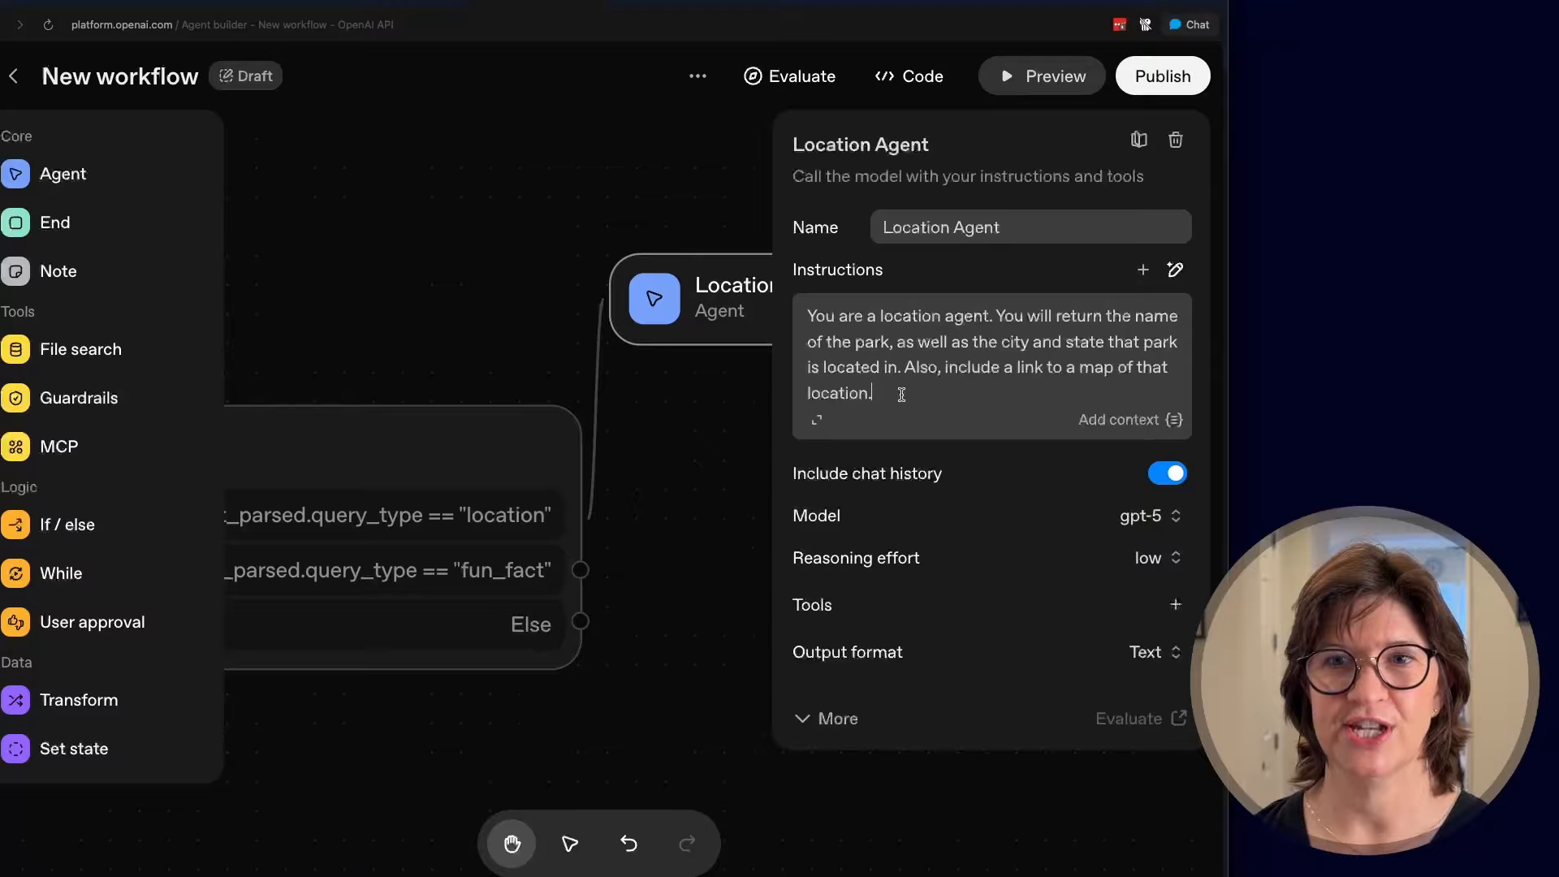
left_click(1120, 422)
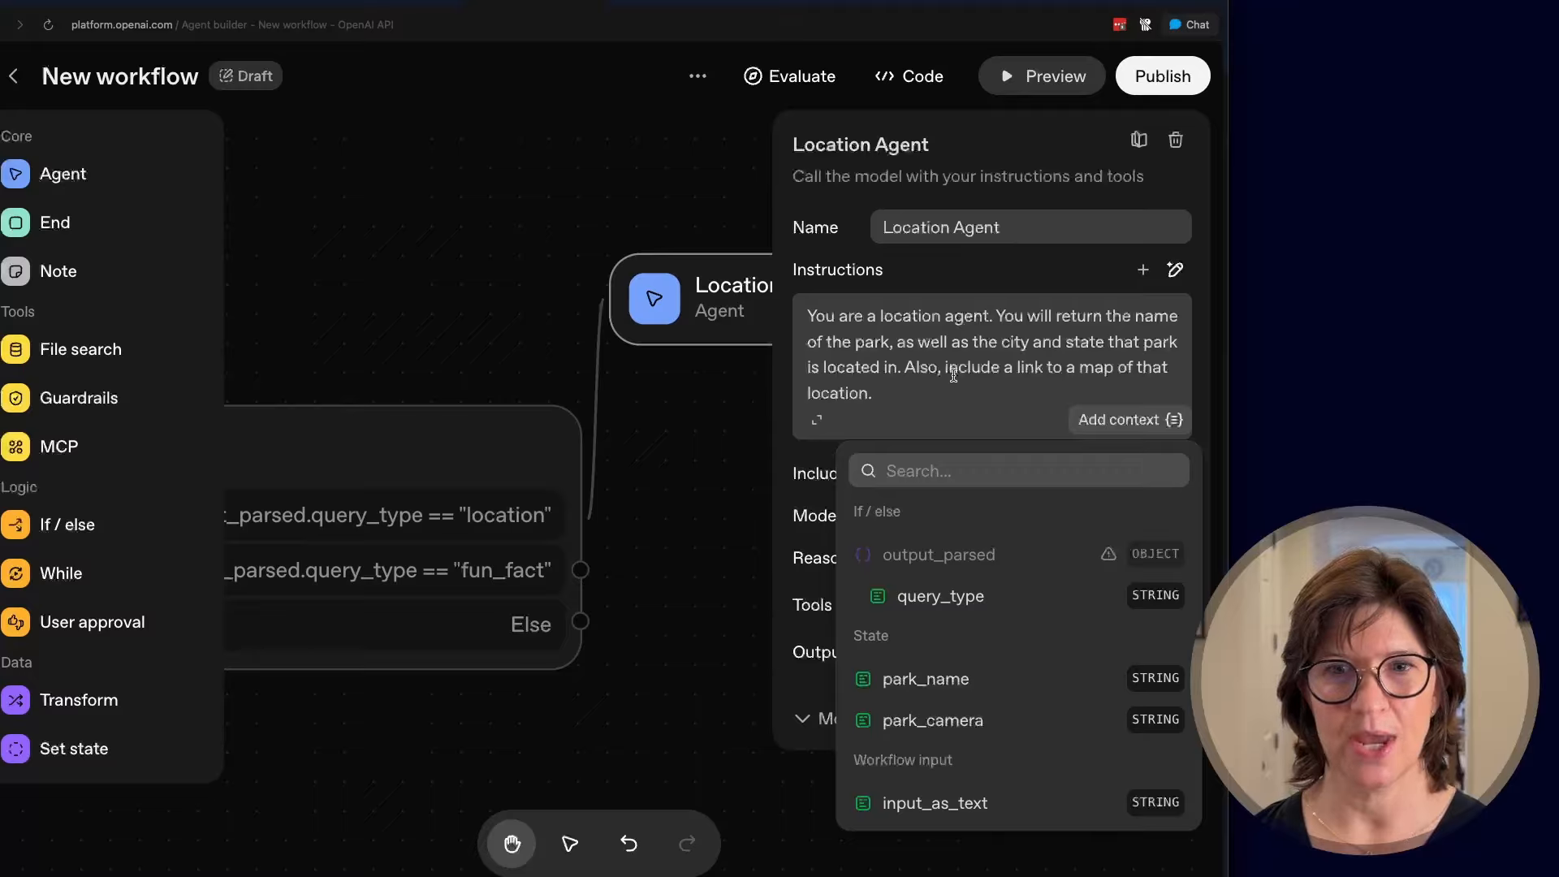
left_click(922, 680)
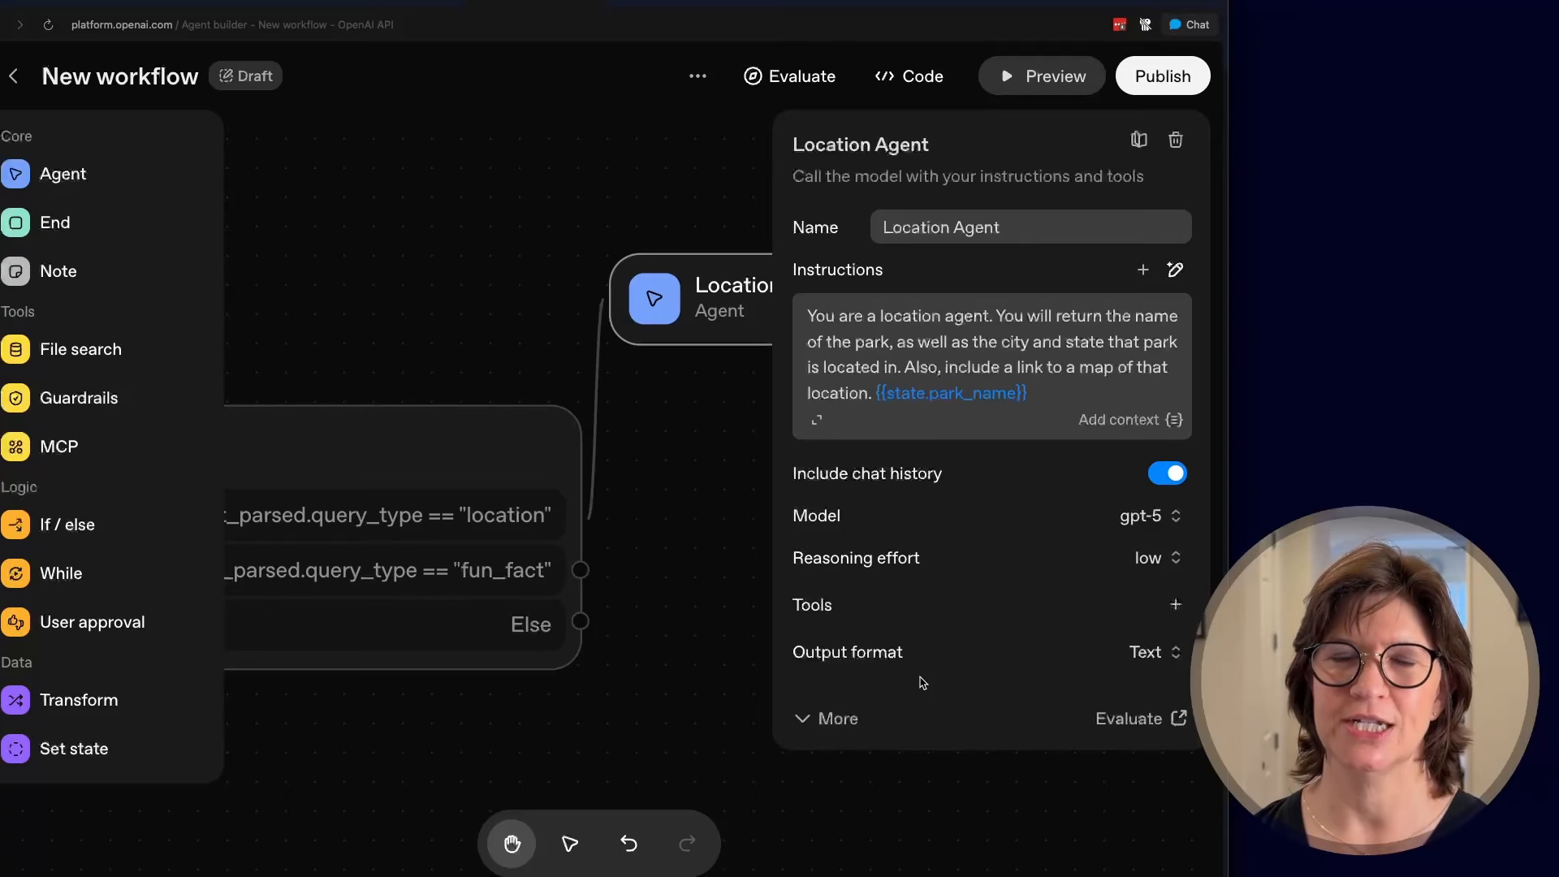
- Move the park_name state variable to directly after "the name of the park," in the Location Agent's instructions, followed by a comma
double_click(1038, 395)
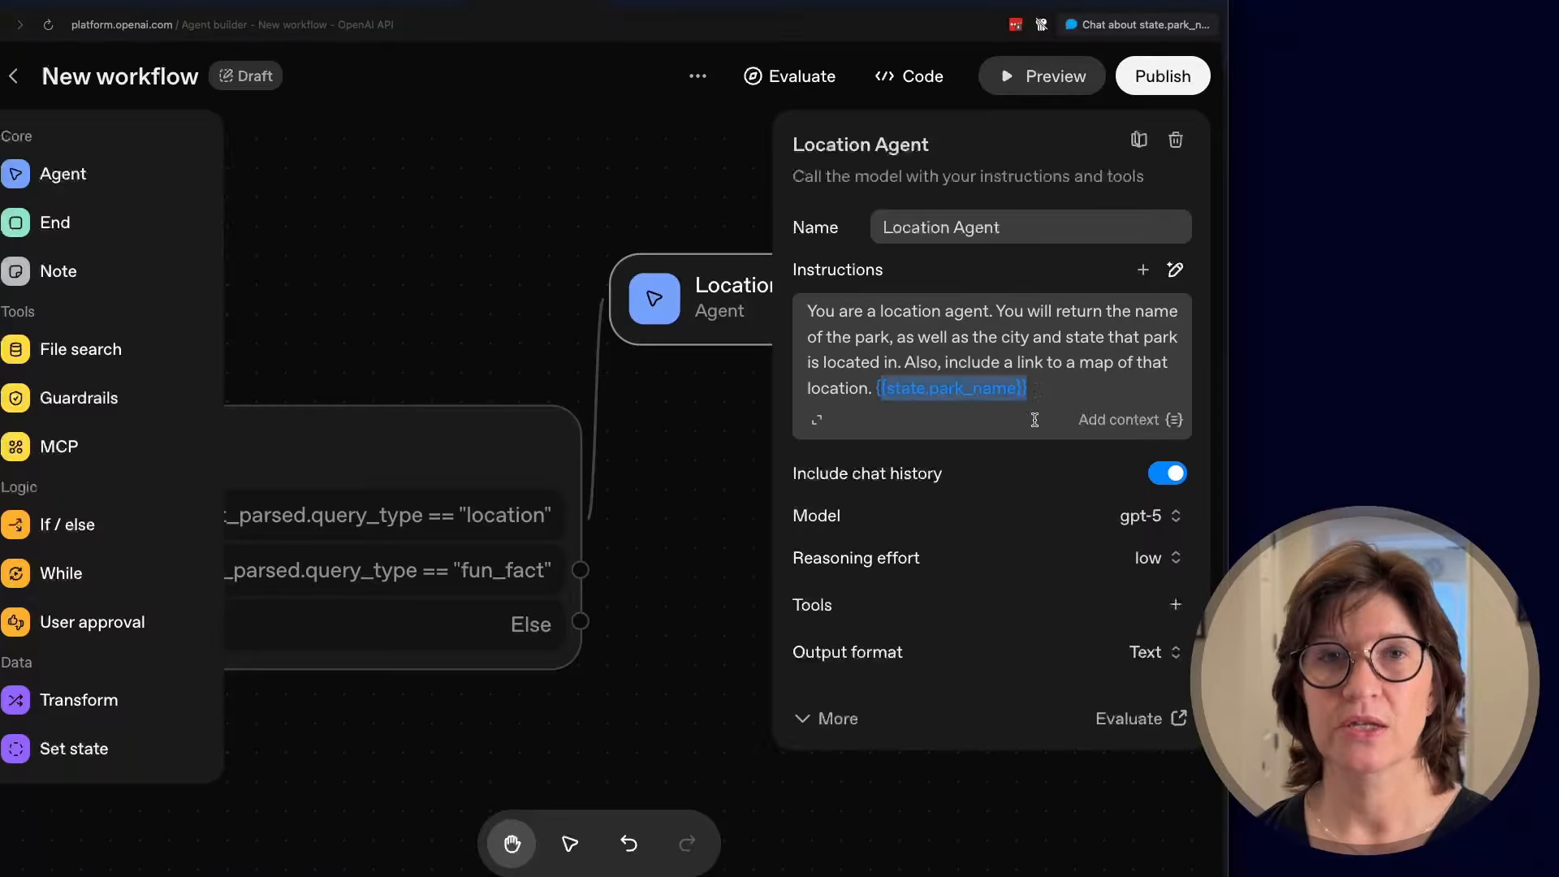
left_click_drag(1037, 391, 875, 388)
key("ctrl+c")
key("BackSpace")
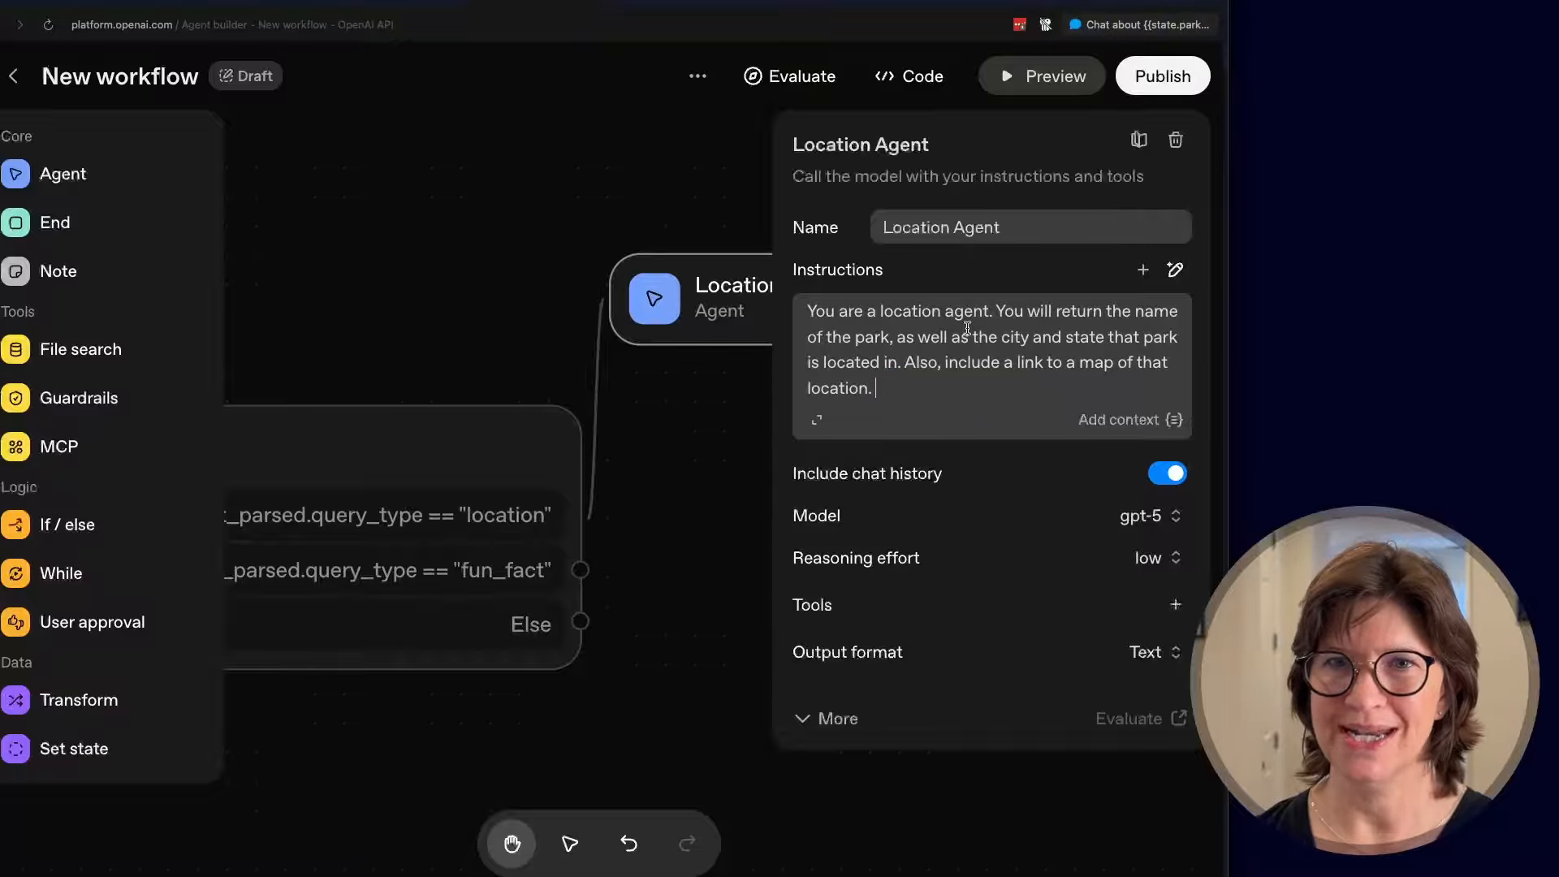
left_click(897, 337)
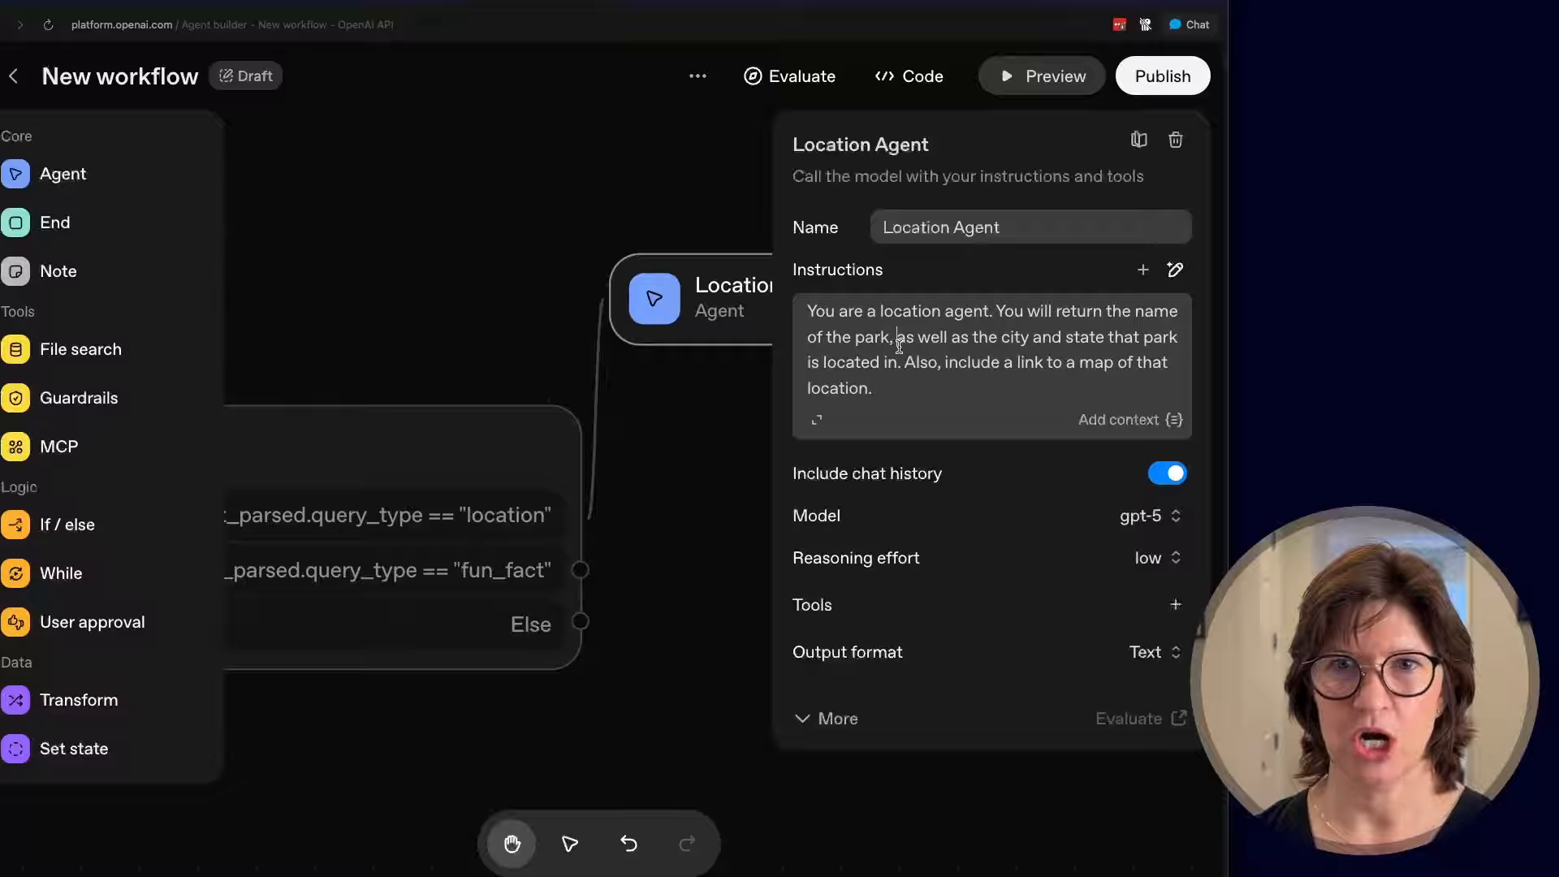
key("ctrl+v")
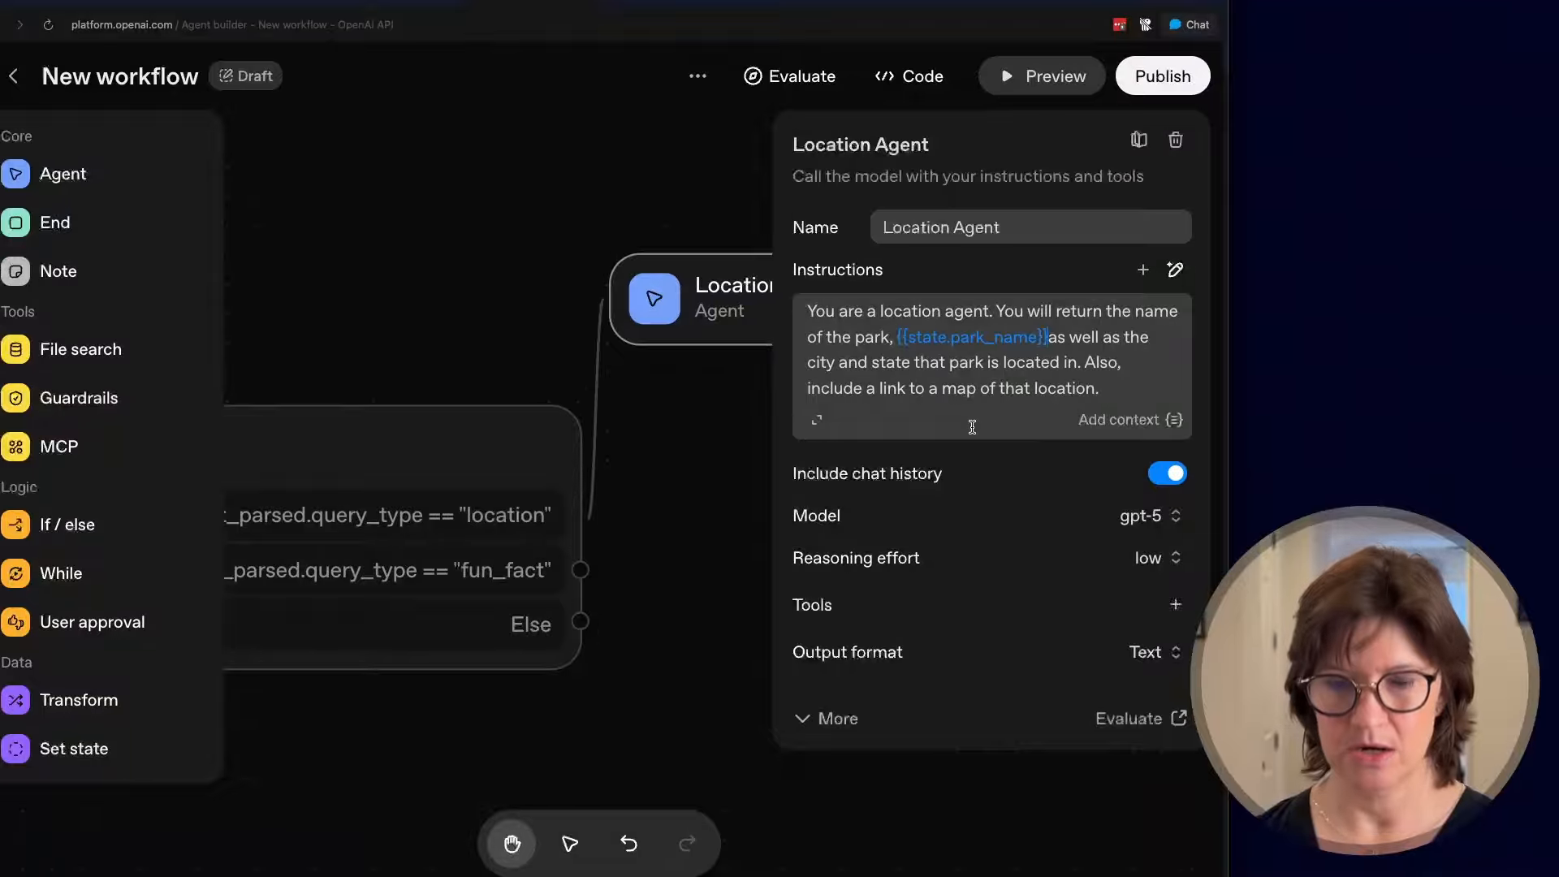
type(",")
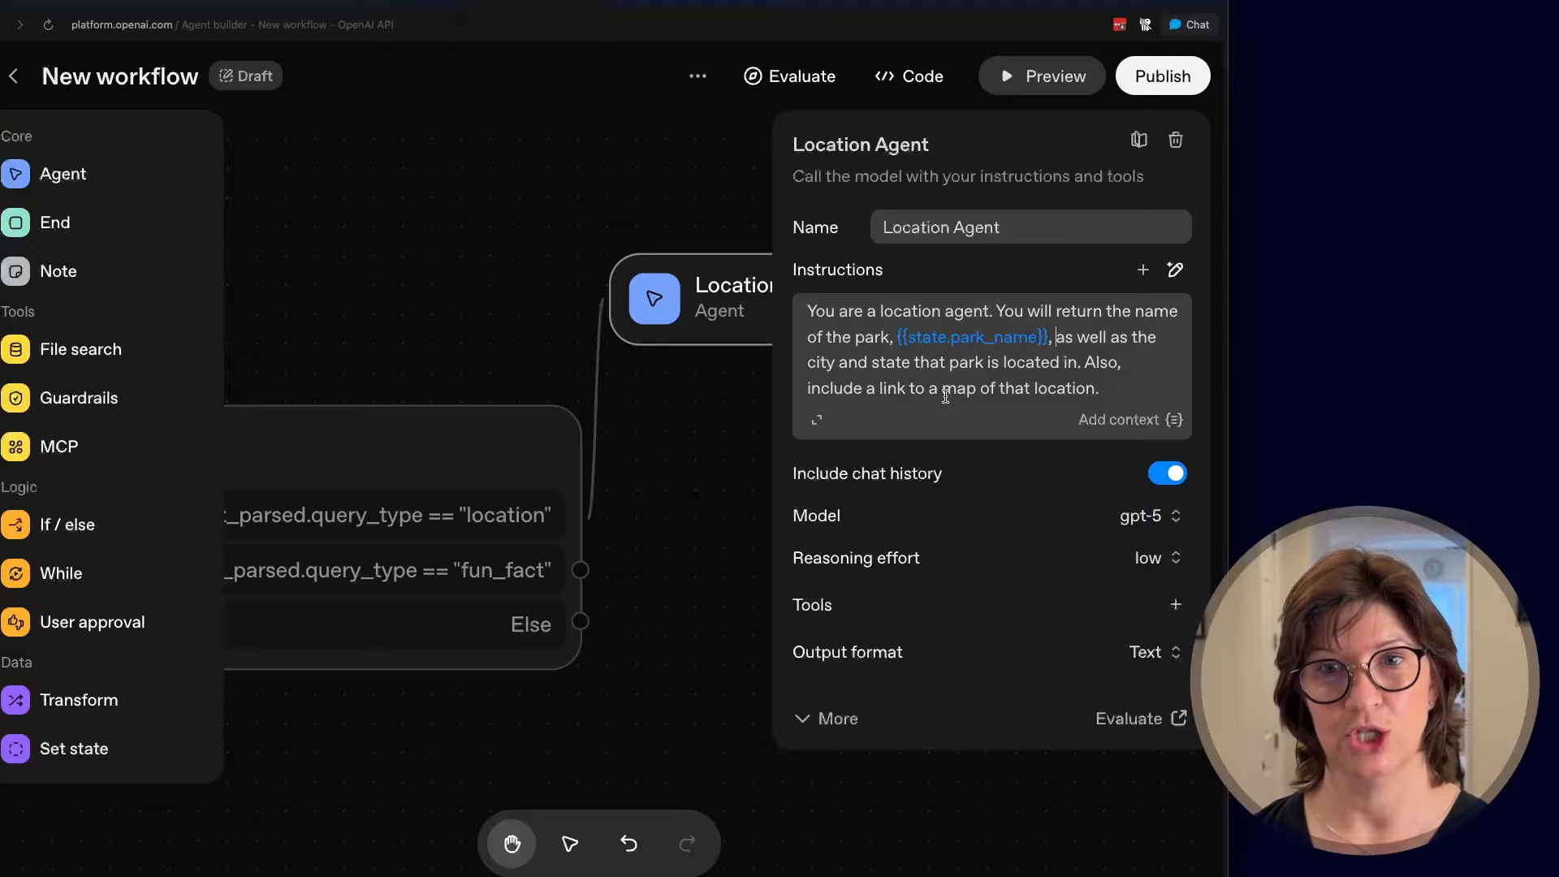
- Add a Web search tool with its default settings to the Location Agent
left_click(1175, 604)
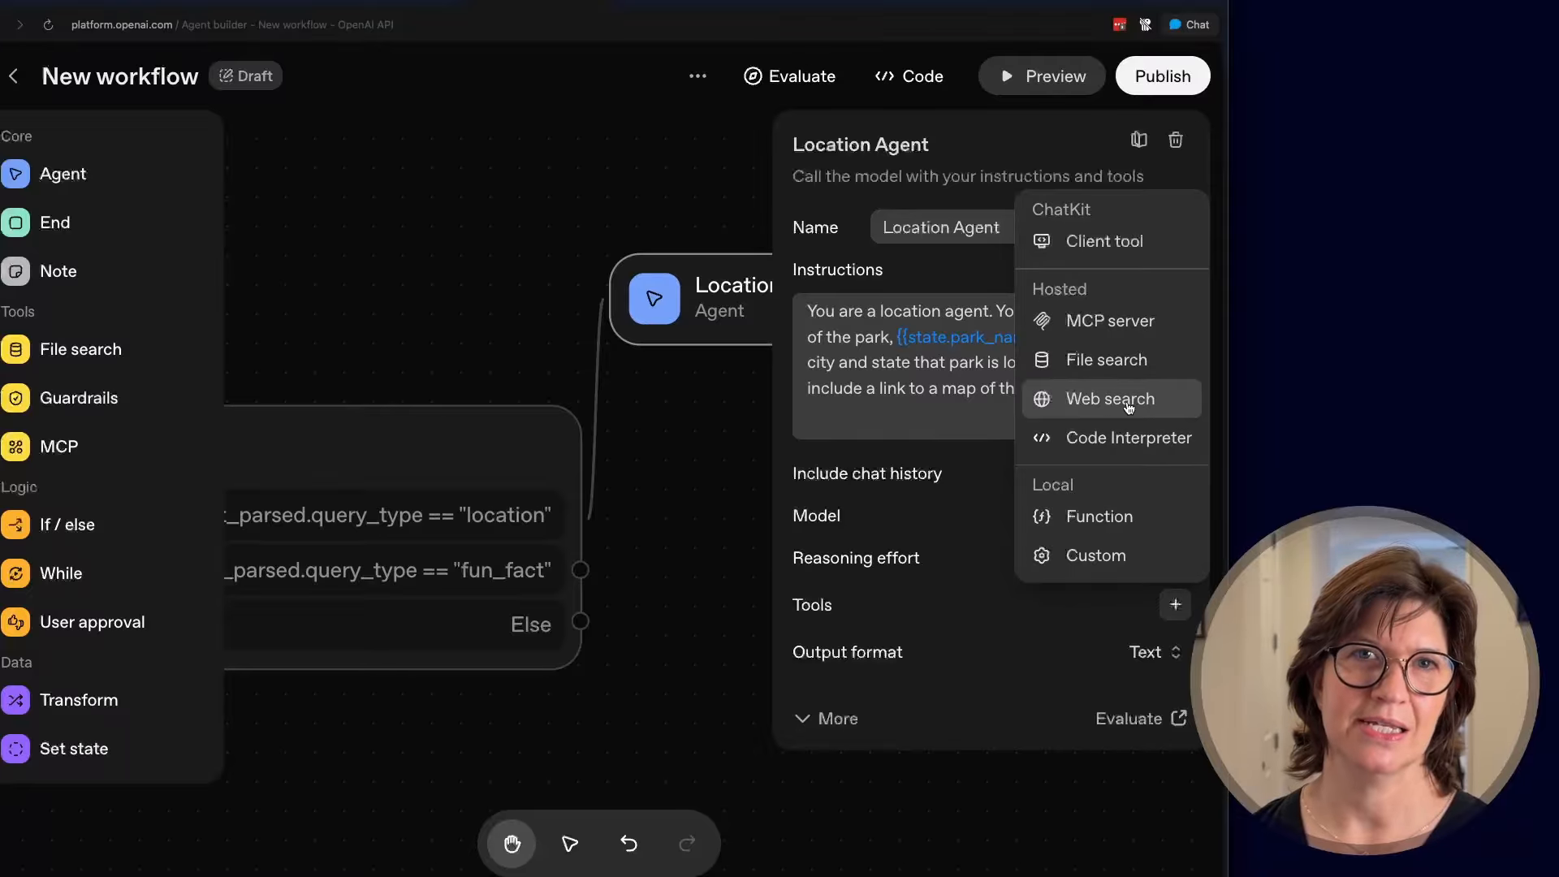
left_click(1129, 408)
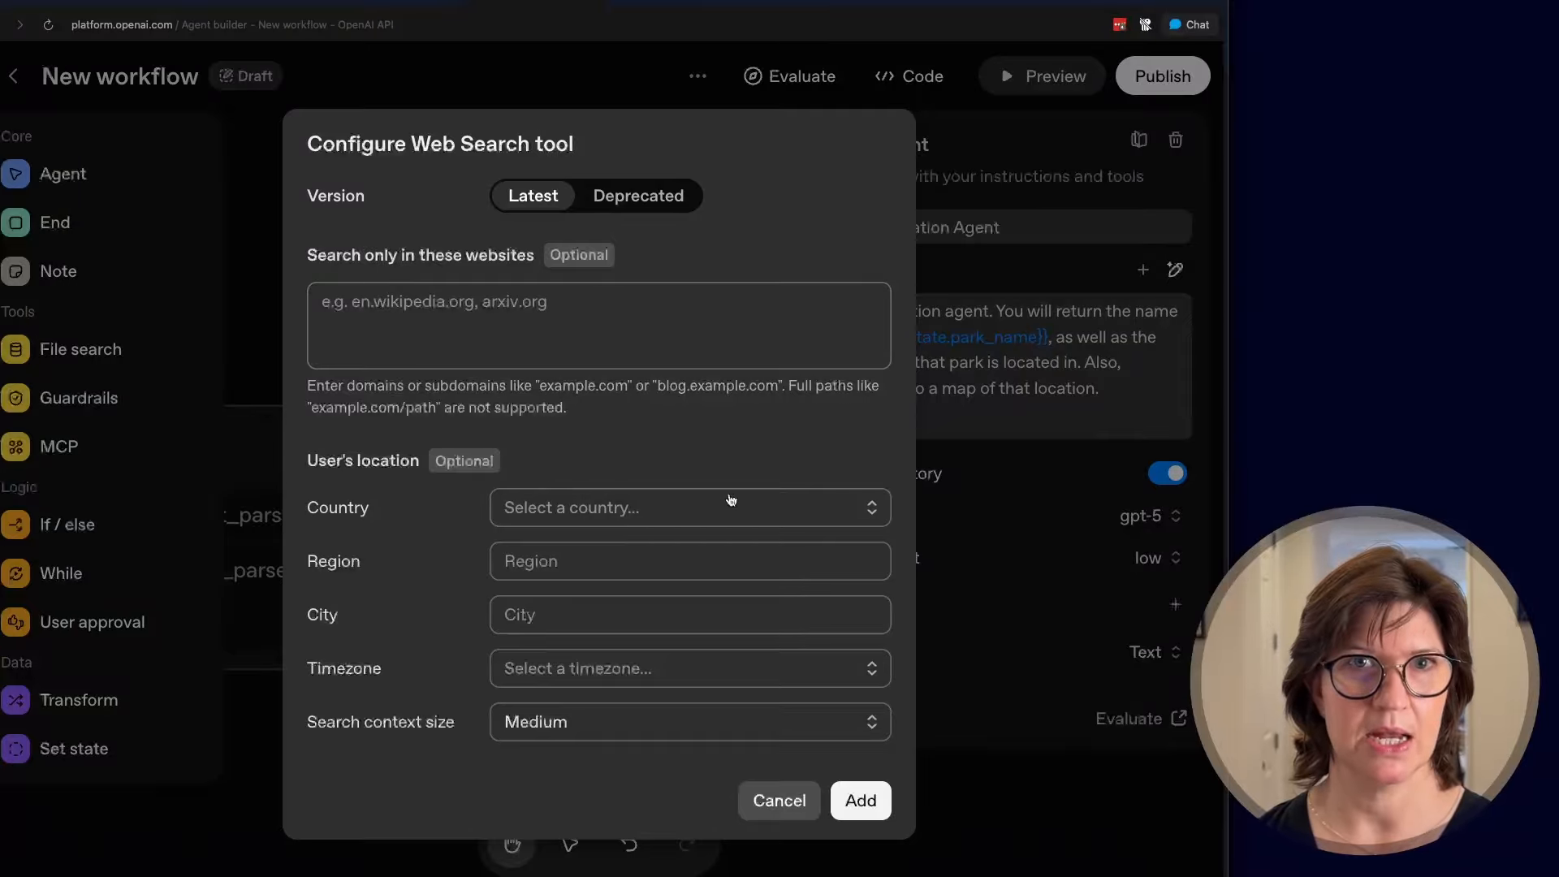
left_click(862, 803)
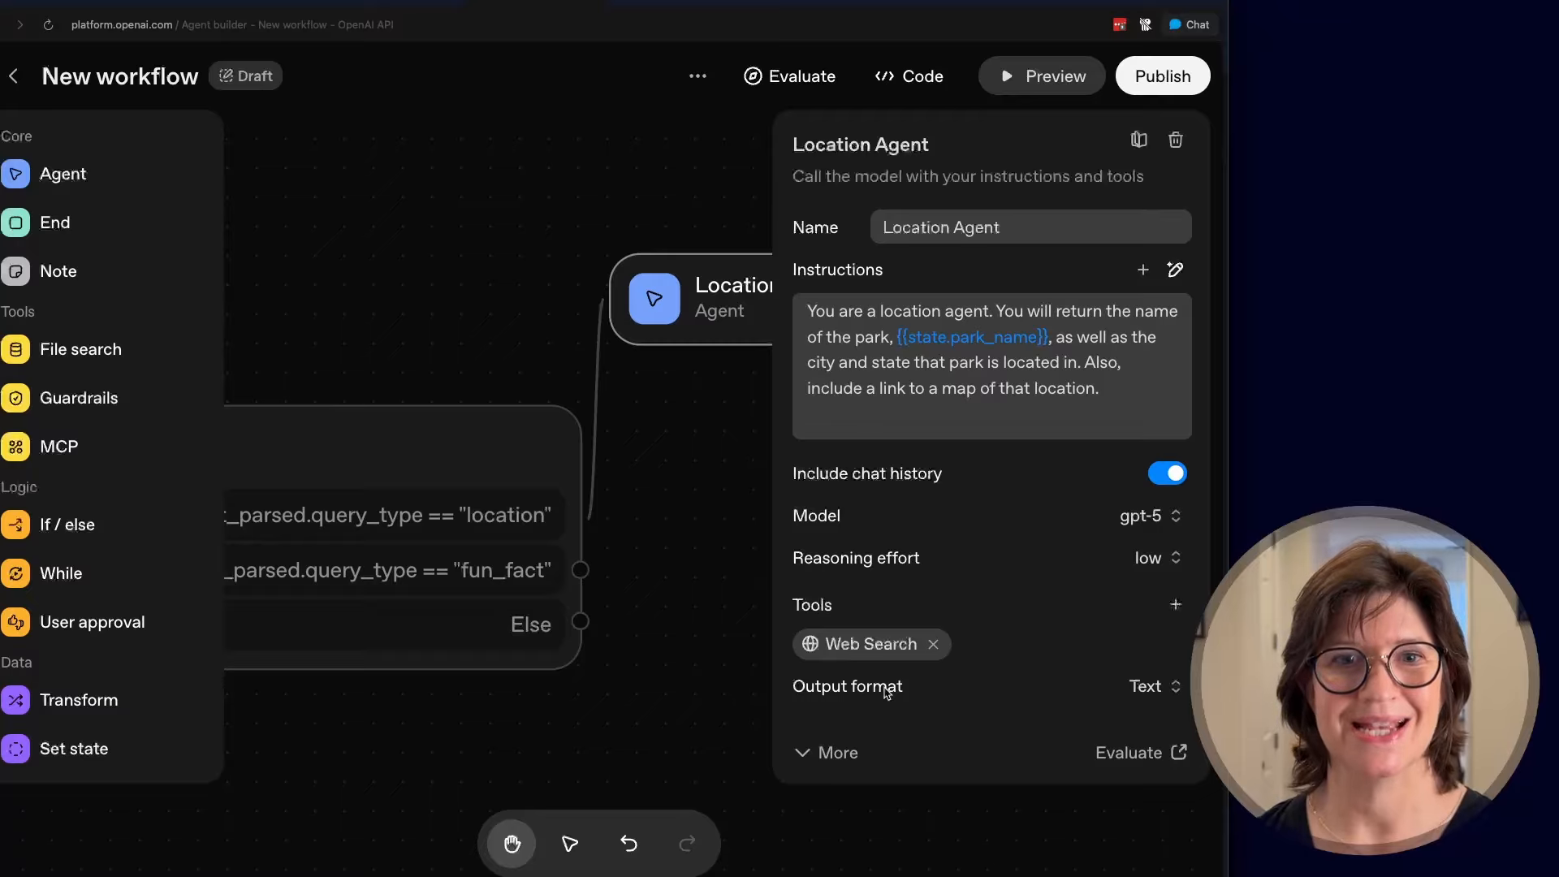
- Add an agent node named Fun Fact Agent and connect the If / else node's "fun_fact" condition to it
left_click(597, 761)
left_click_drag(61, 186, 750, 555)
left_click(761, 540)
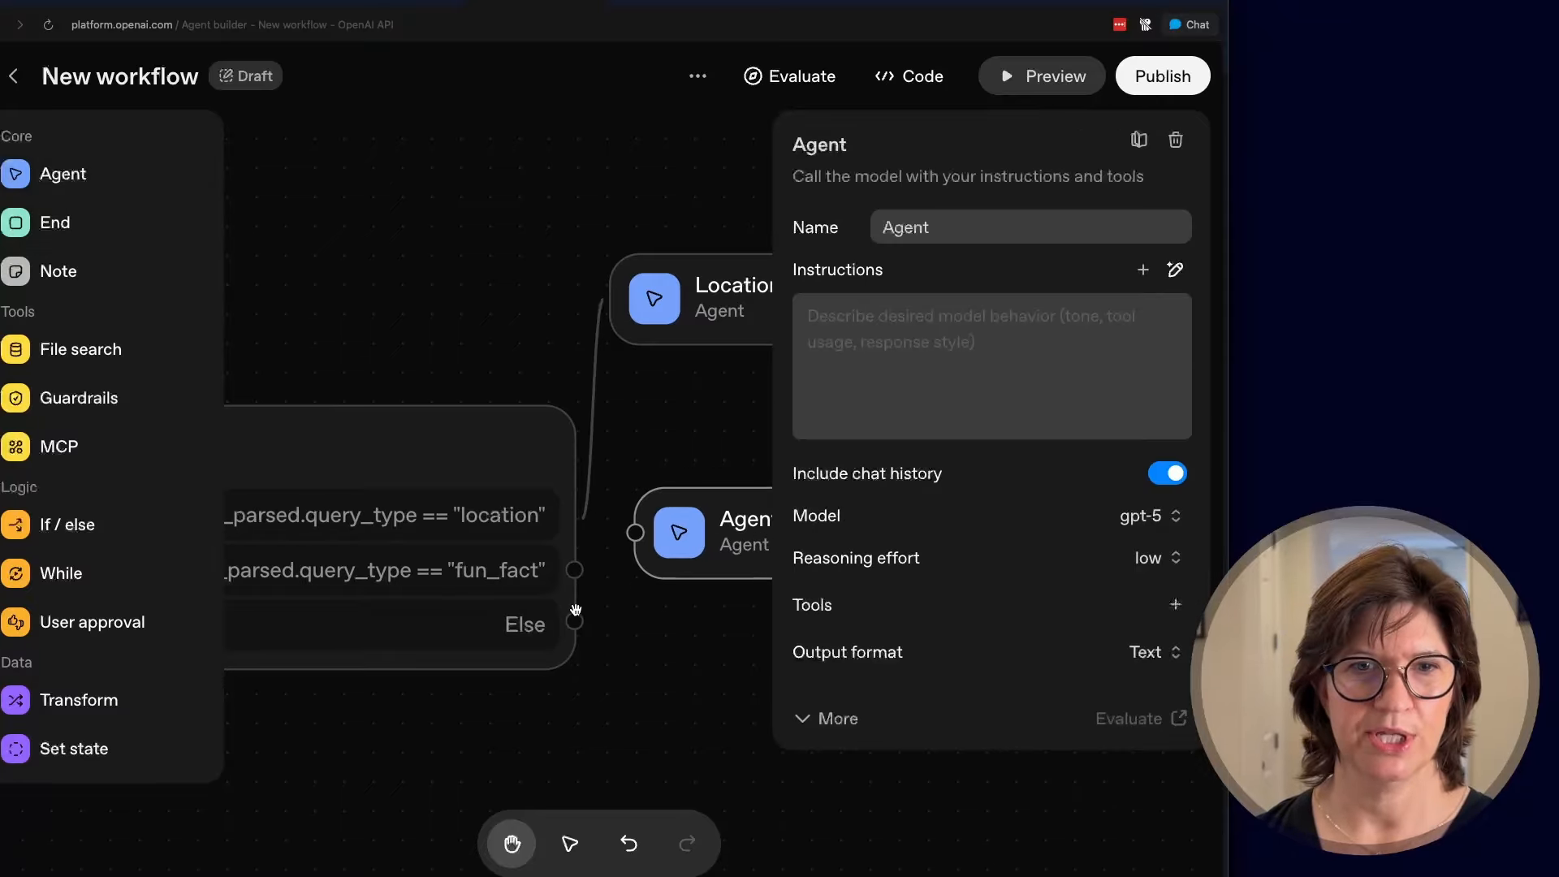
left_click_drag(575, 570, 635, 534)
left_click(885, 228)
type("Fun Fact")
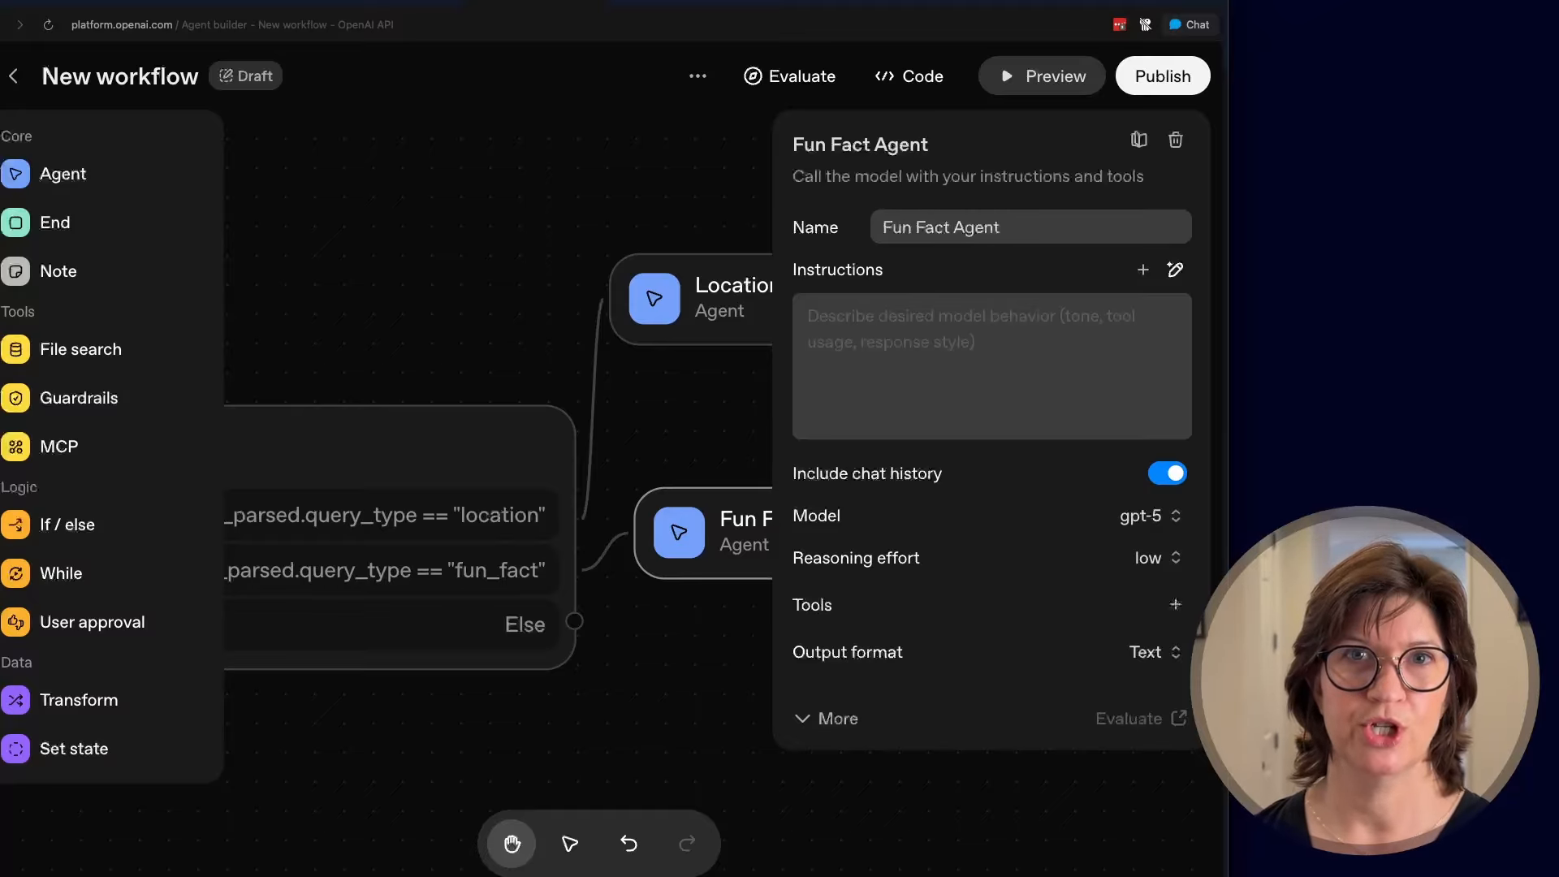
- Instruct the Fun Fact Agent to provide fun information about nature and parks, browsing if needed, with one fun fact based on state variables park_name or park_camera
left_click(812, 318)
type("You are an agent that provides fun information about nature and parks. Browse the web if you need to and return one fun fact based on")
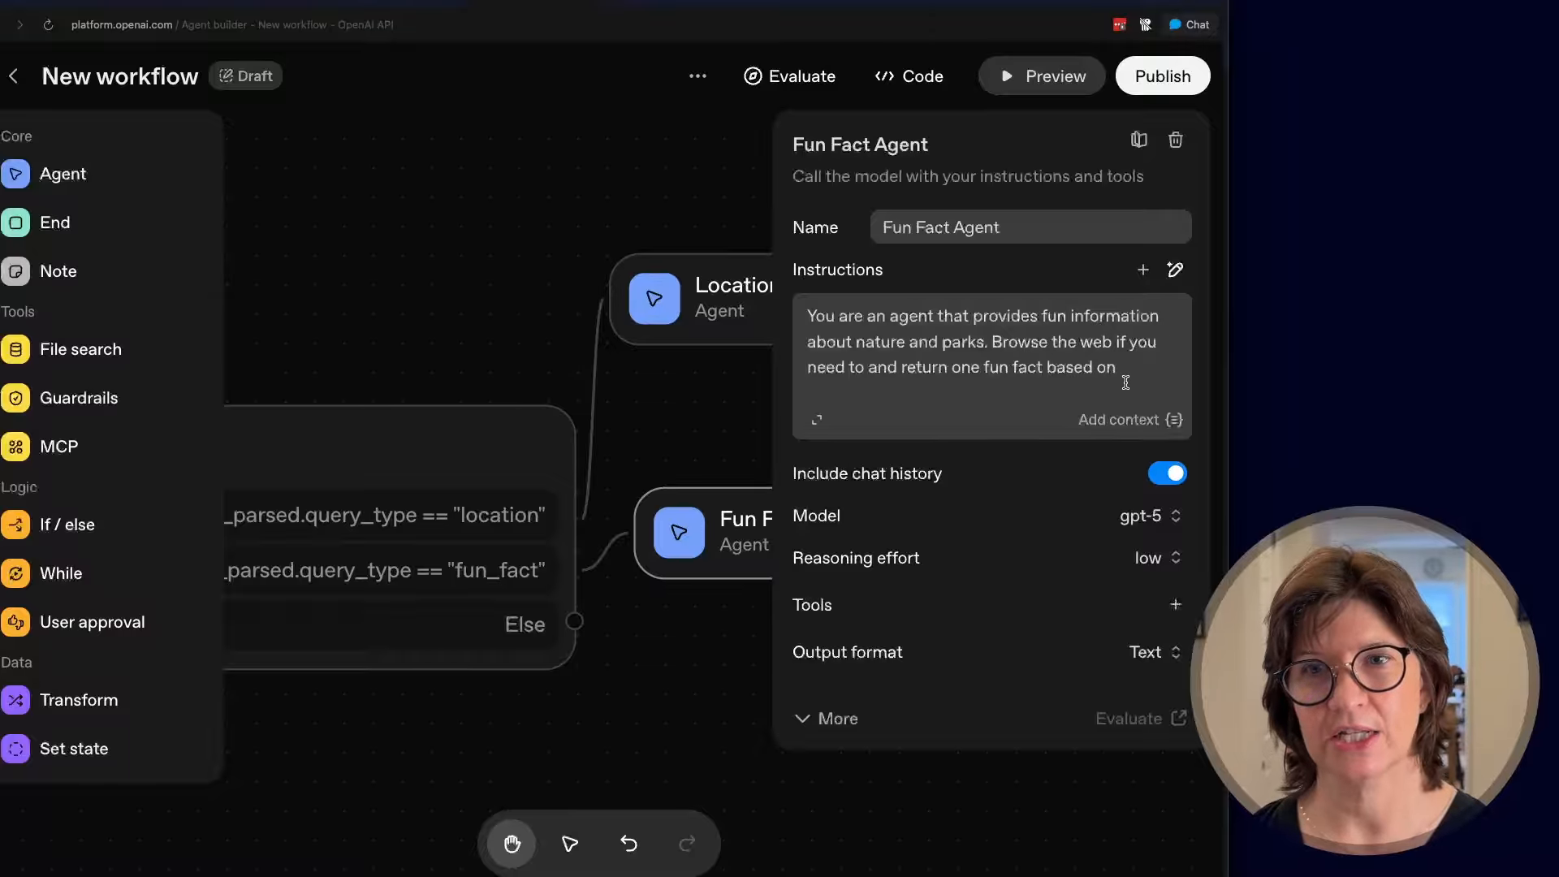
left_click(1129, 421)
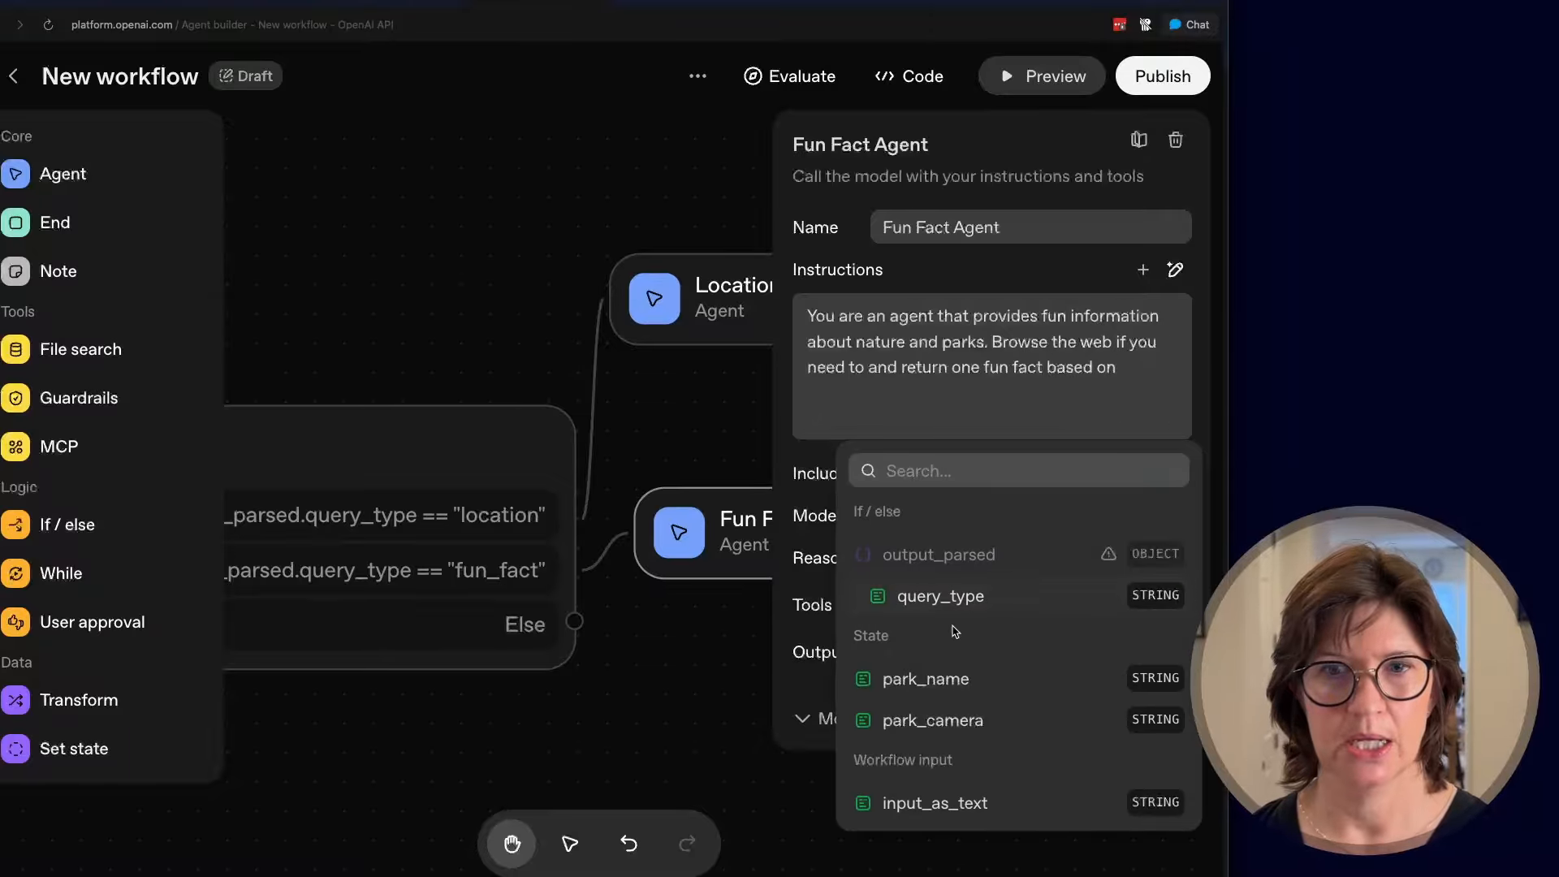
left_click(947, 681)
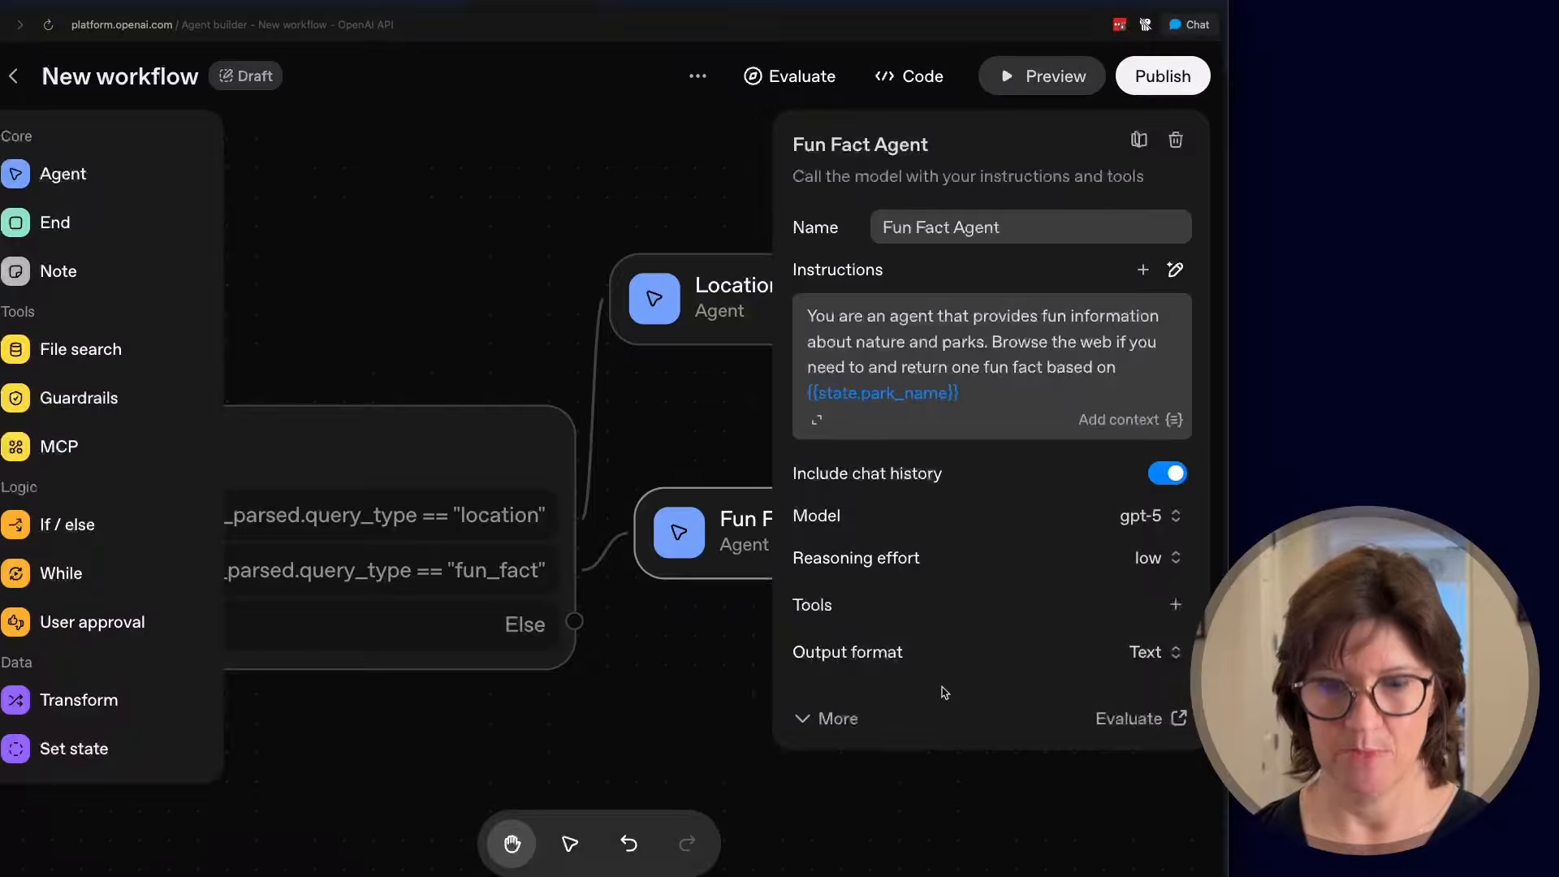
type("or")
left_click(1133, 423)
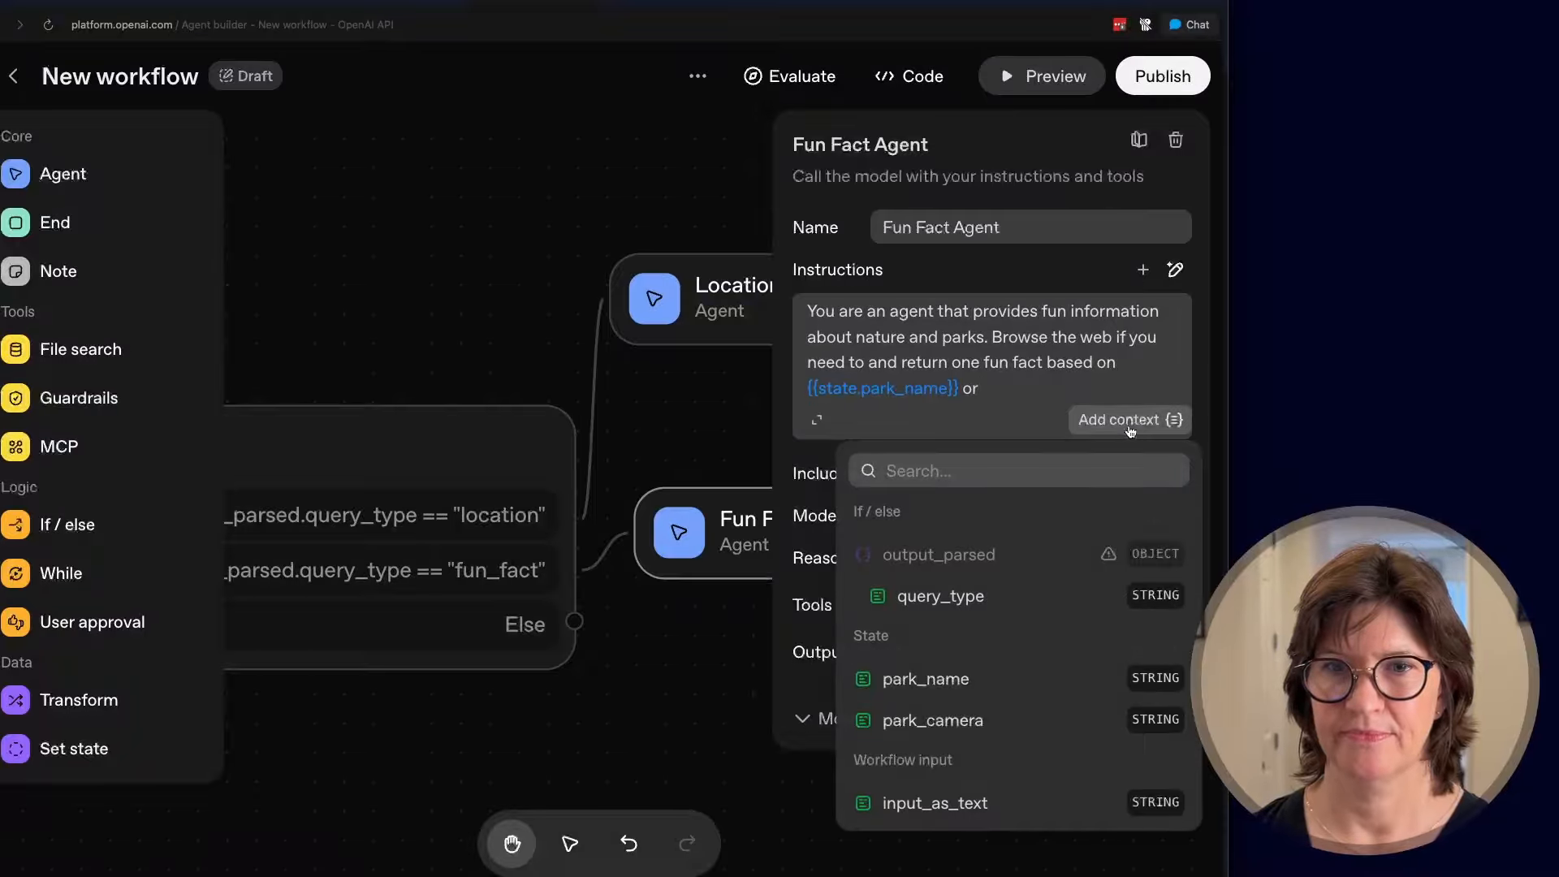
left_click(936, 726)
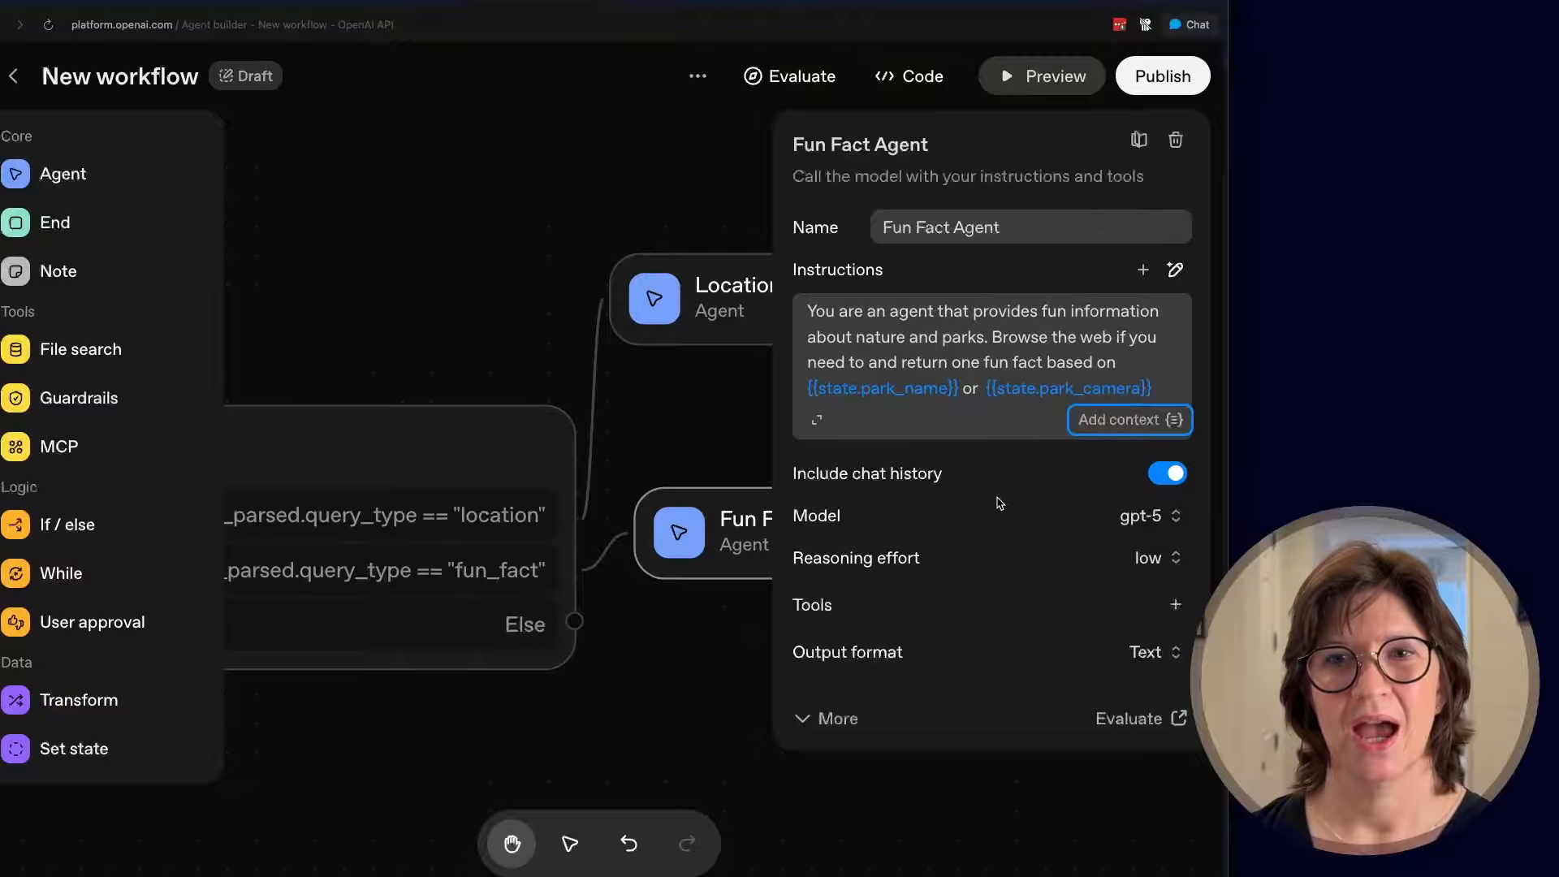
left_click(1011, 419)
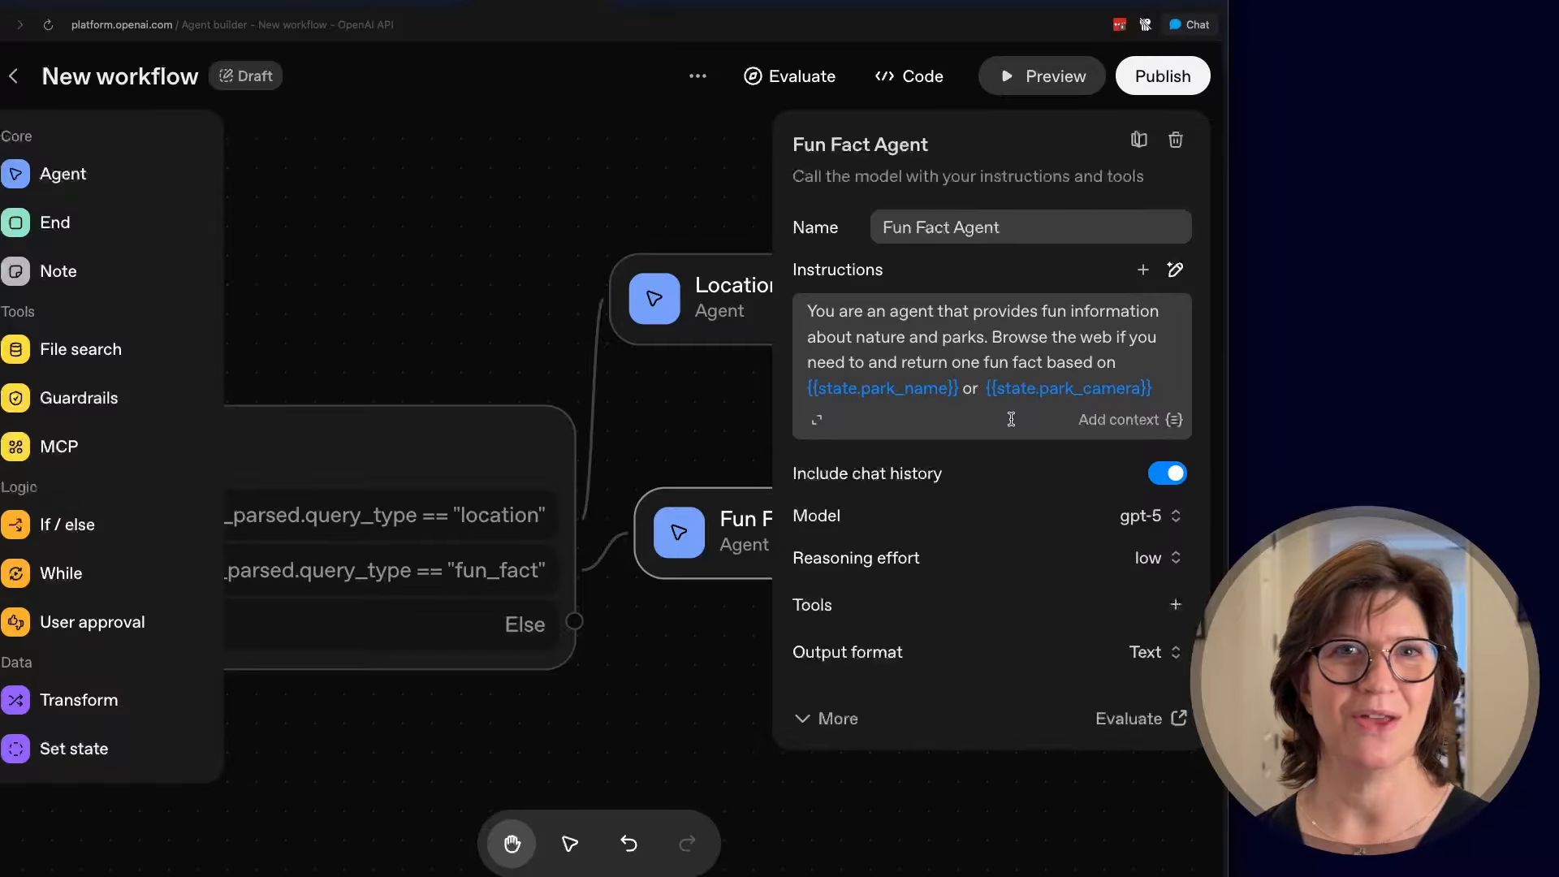
- Add an agent node named General Purpose Agent and connect the Else branch of the If / else node to it
left_click(661, 672)
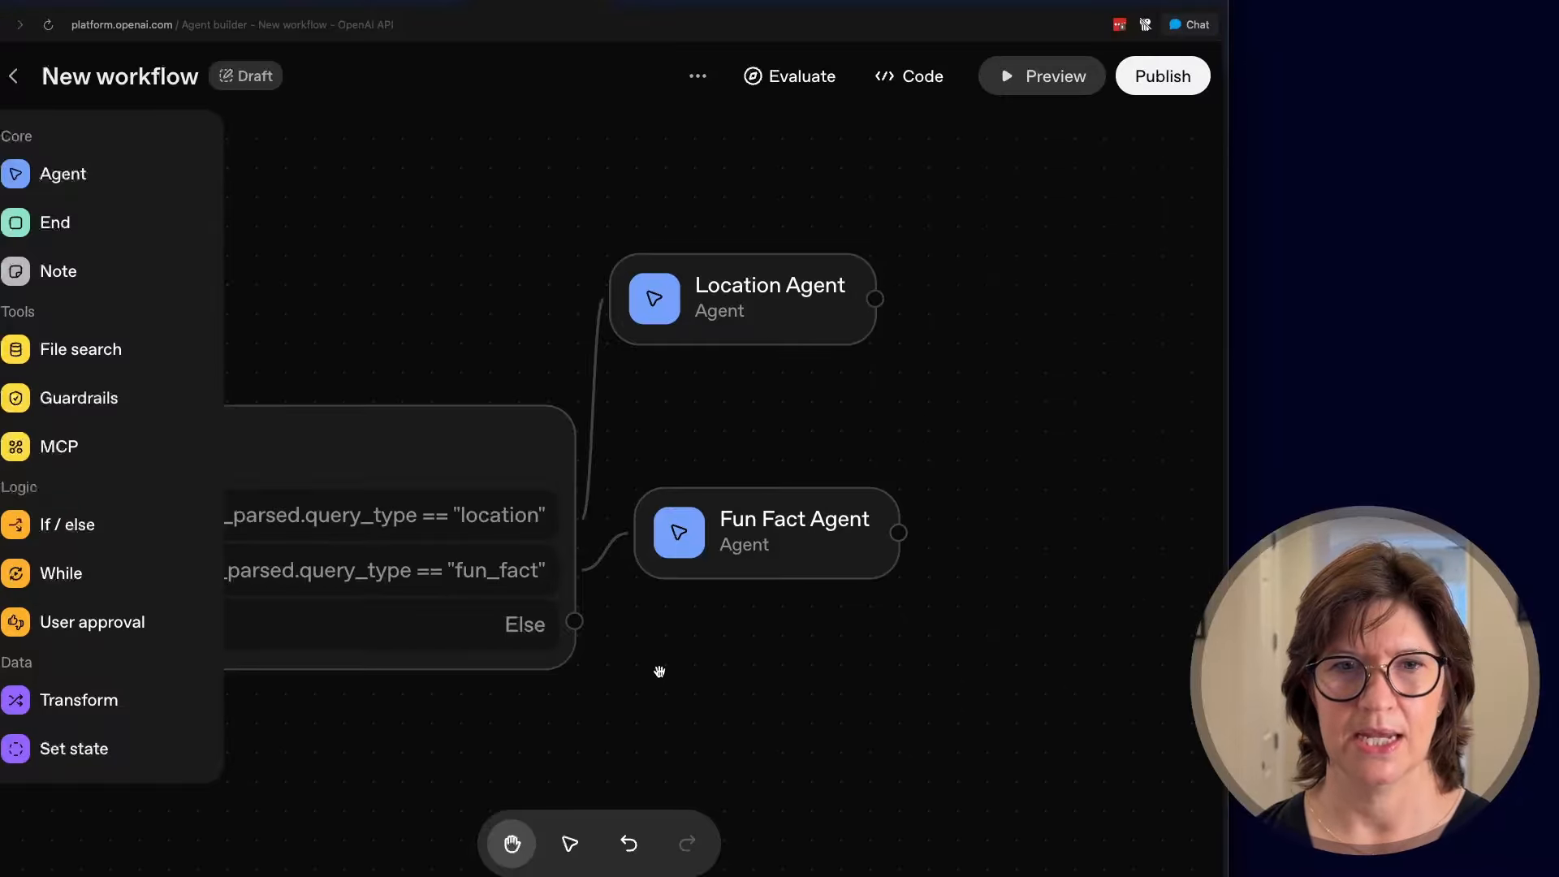
left_click(574, 624)
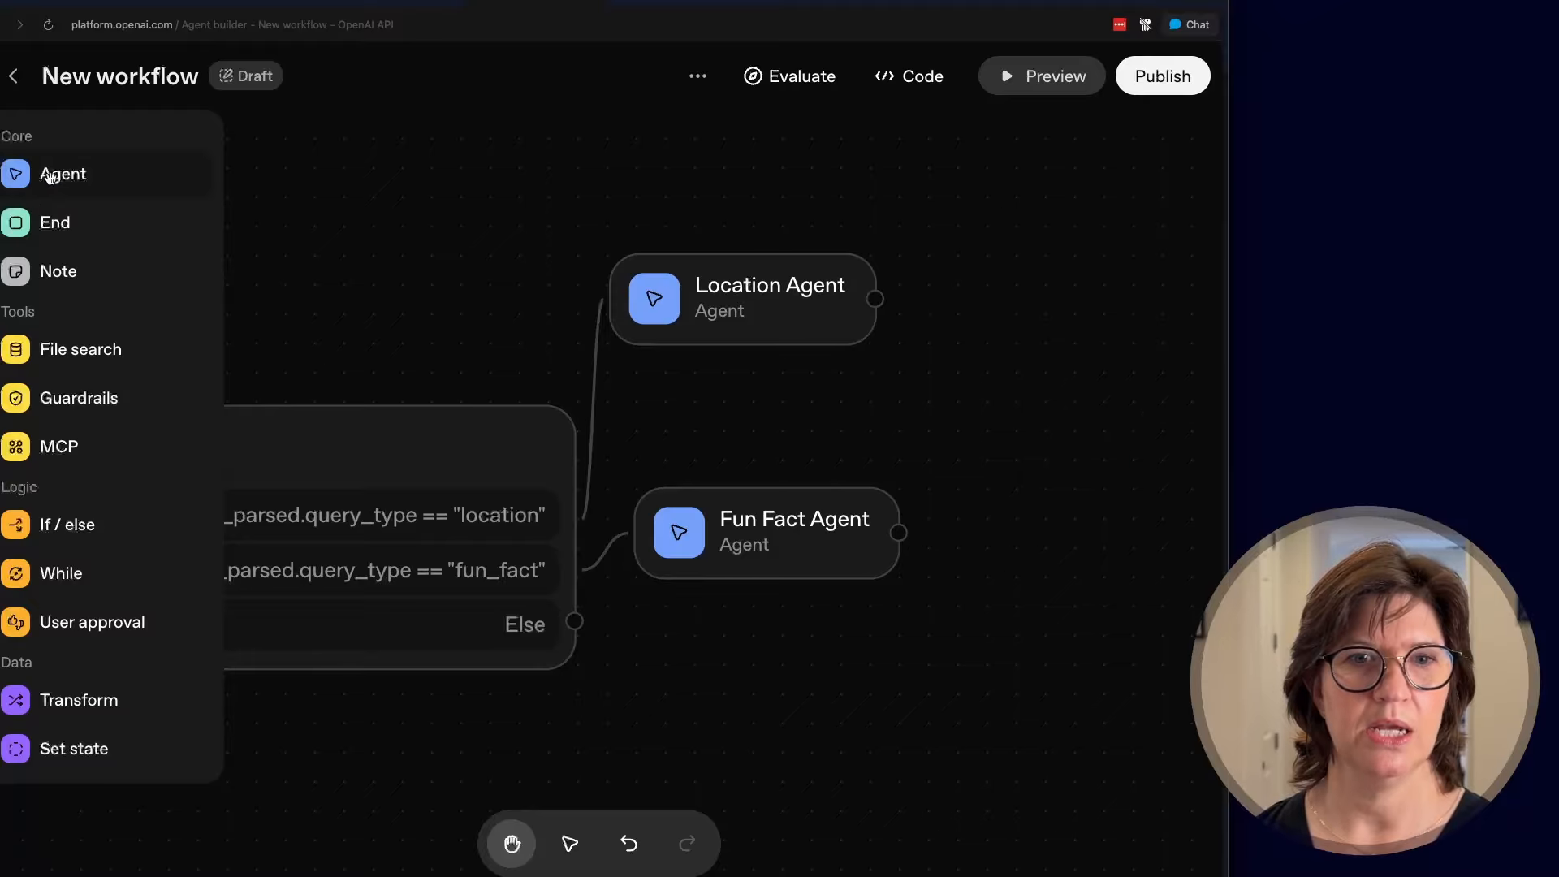
left_click_drag(50, 177, 723, 478)
left_click_drag(572, 624, 575, 646)
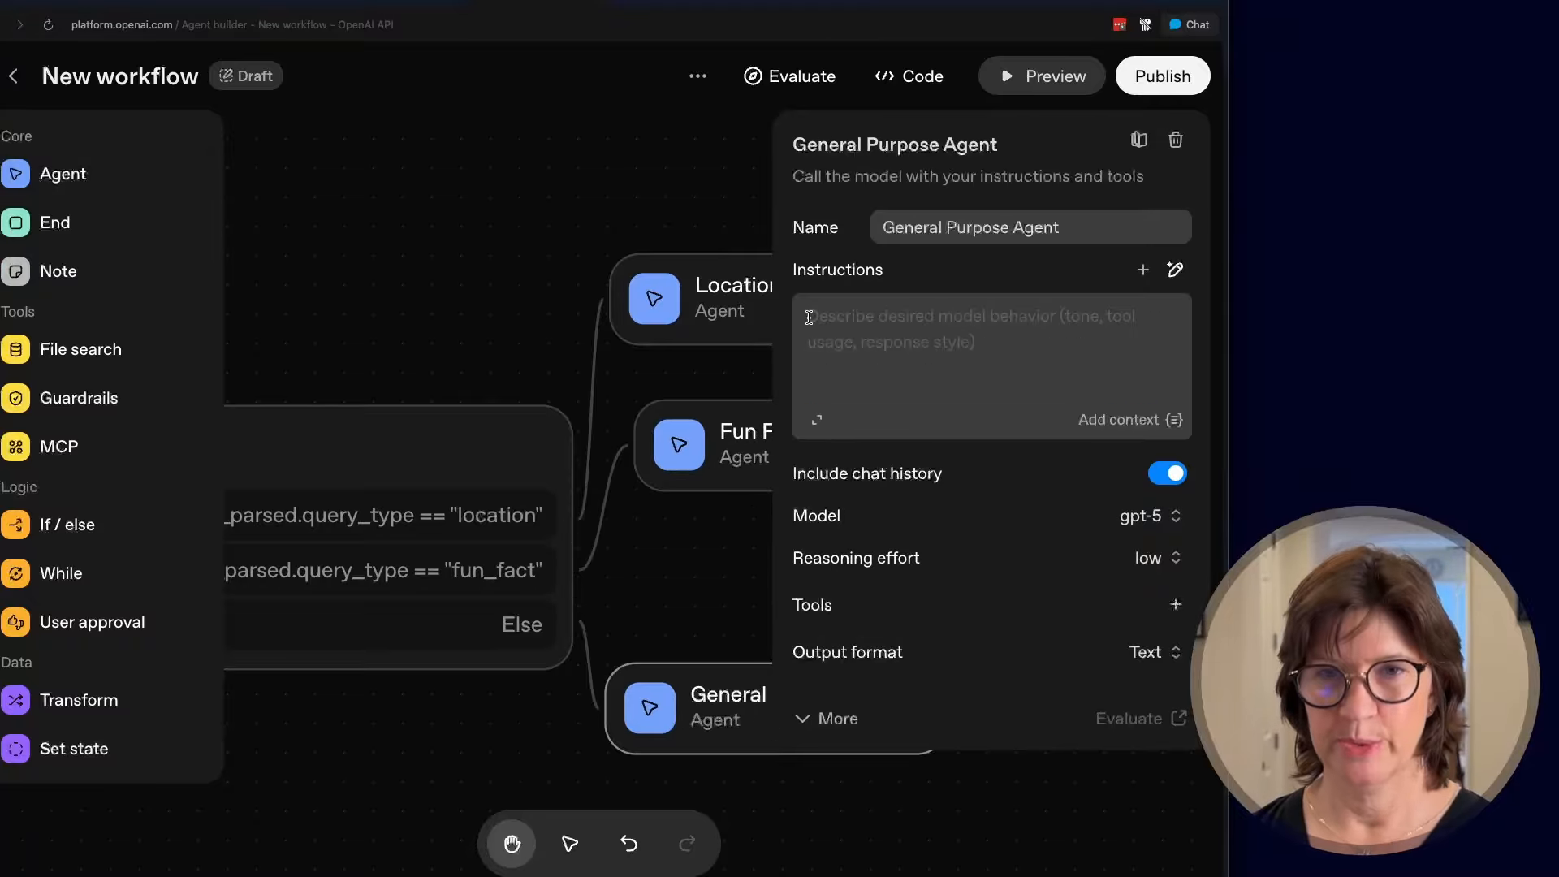
- Instruct the General Purpose Agent to answer to the best of its ability, or say "The Ranger Service is Closed Today" if it doesn't know
type("You are a general purpose agent. Answer the question to the best of your ability. If you don't know the answer, just say, \"The Ranger Service is Closed Today\"")
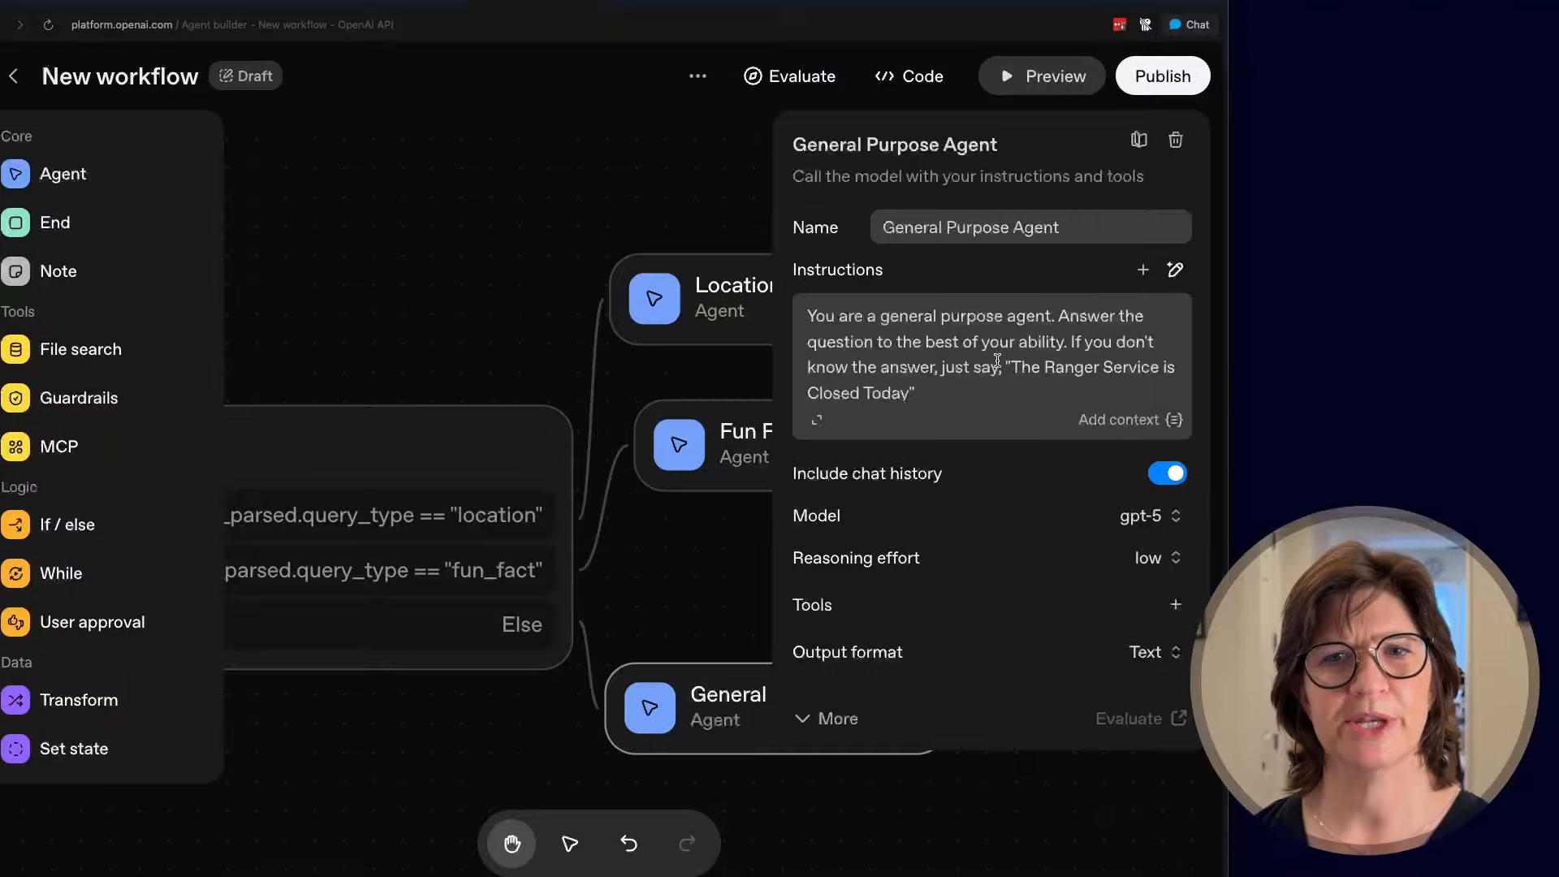
left_click(985, 403)
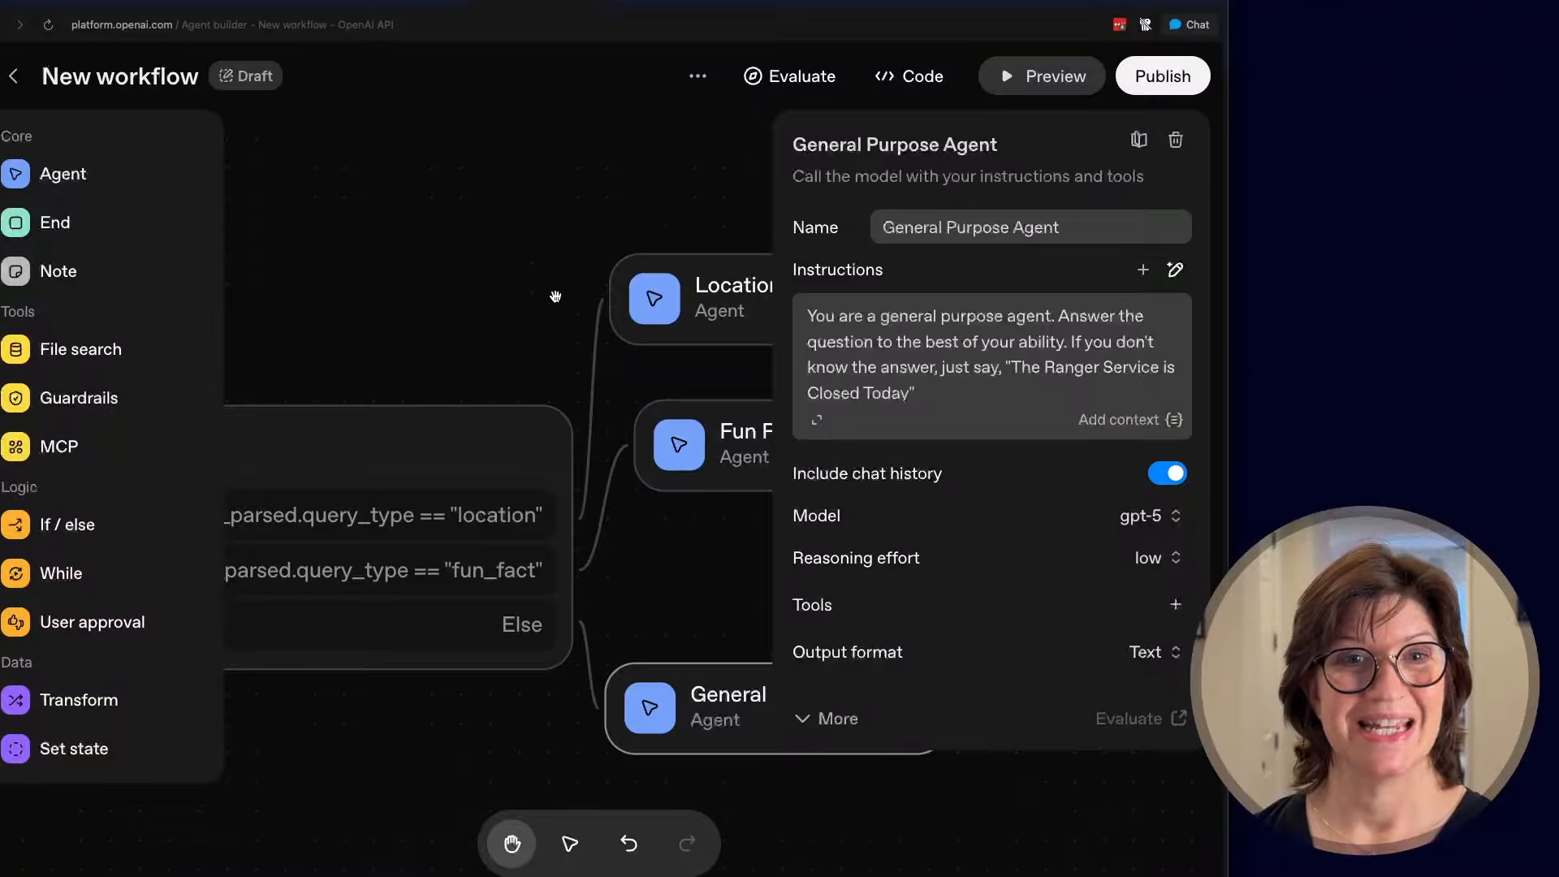
left_click(509, 255)
- Open the workflow preview and send the test message "What's the location of the park?"
left_click_drag(394, 244, 627, 248)
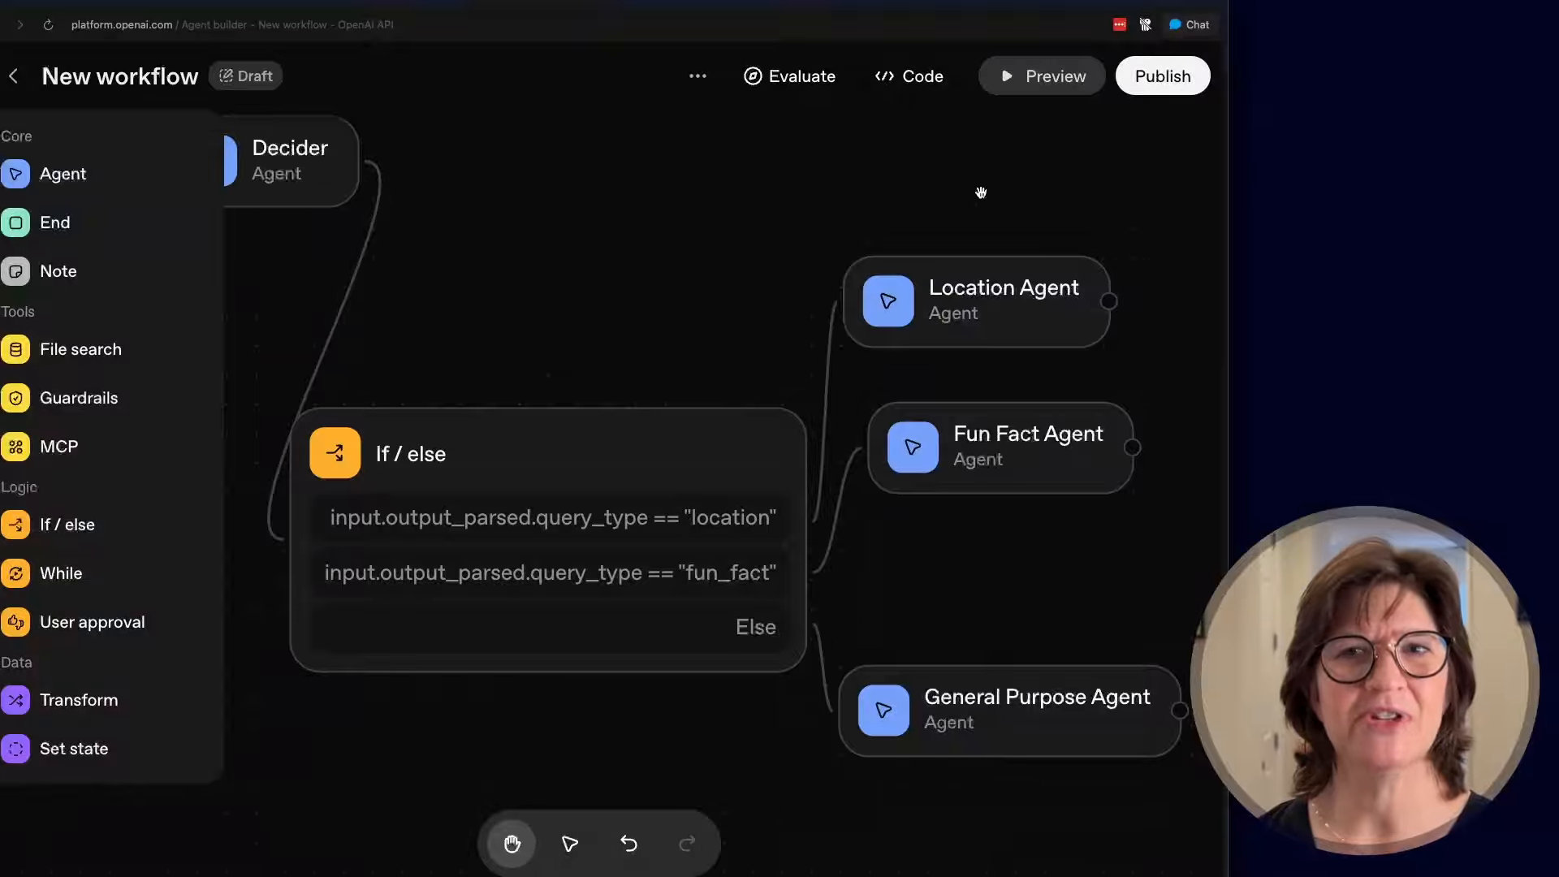
left_click(1044, 81)
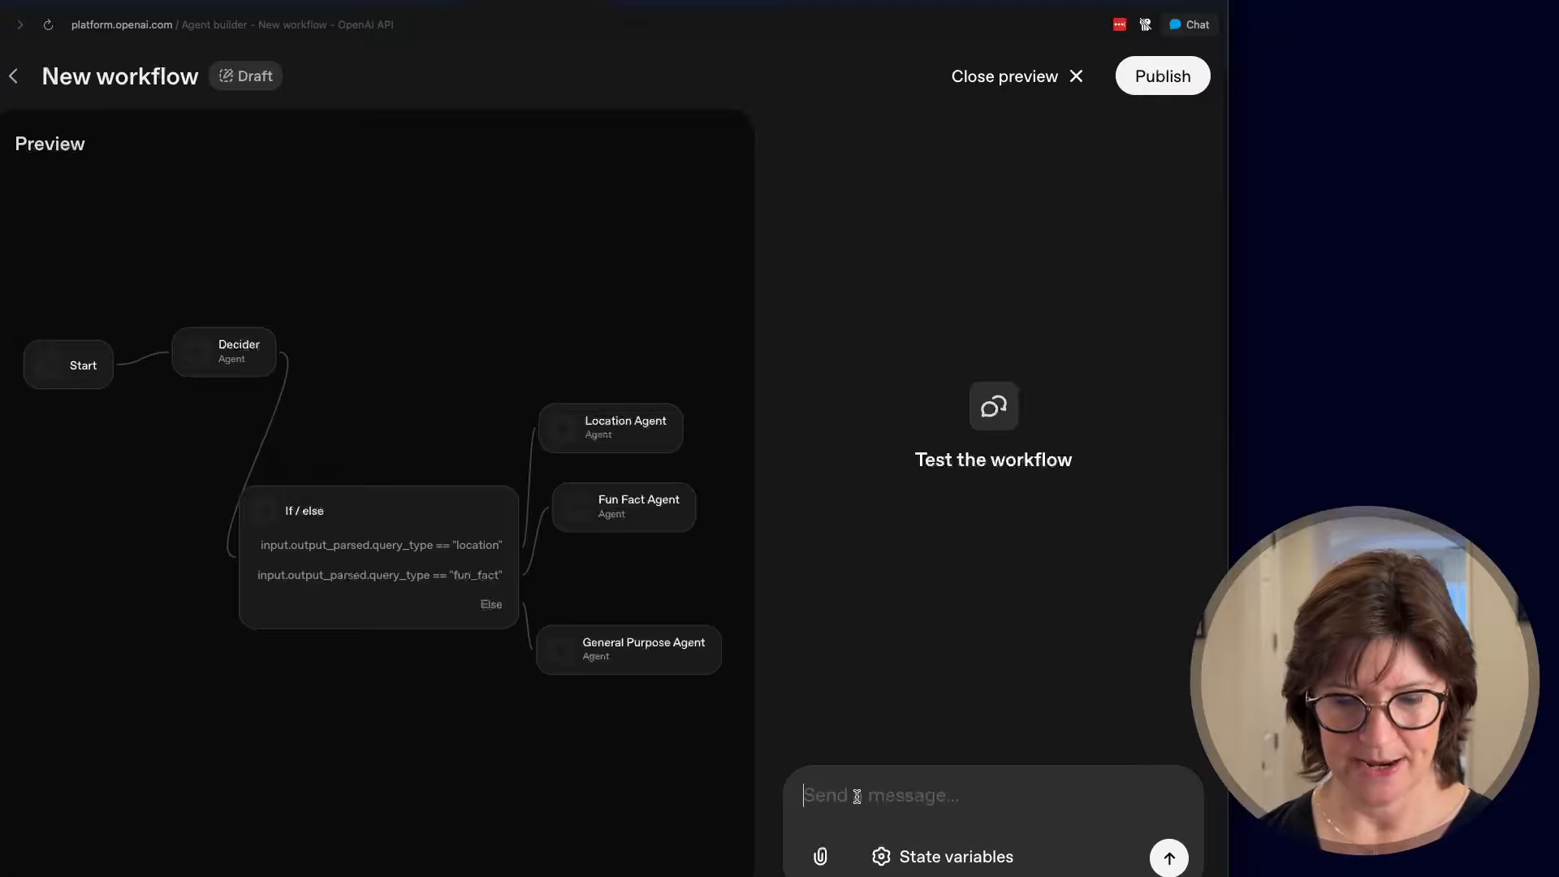
key("alt+space")
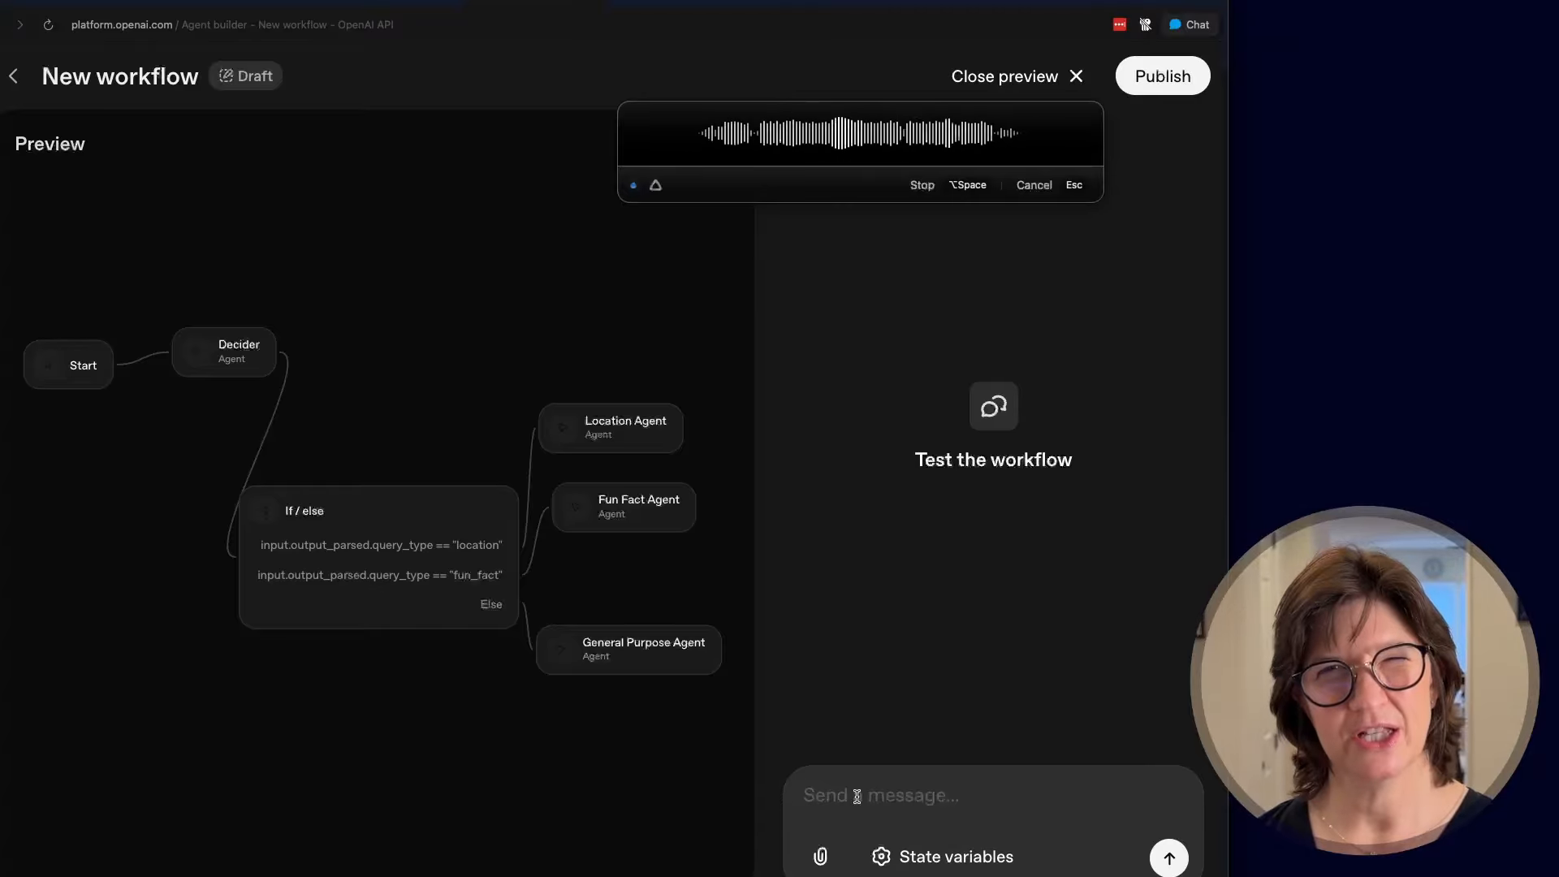
key("alt+space")
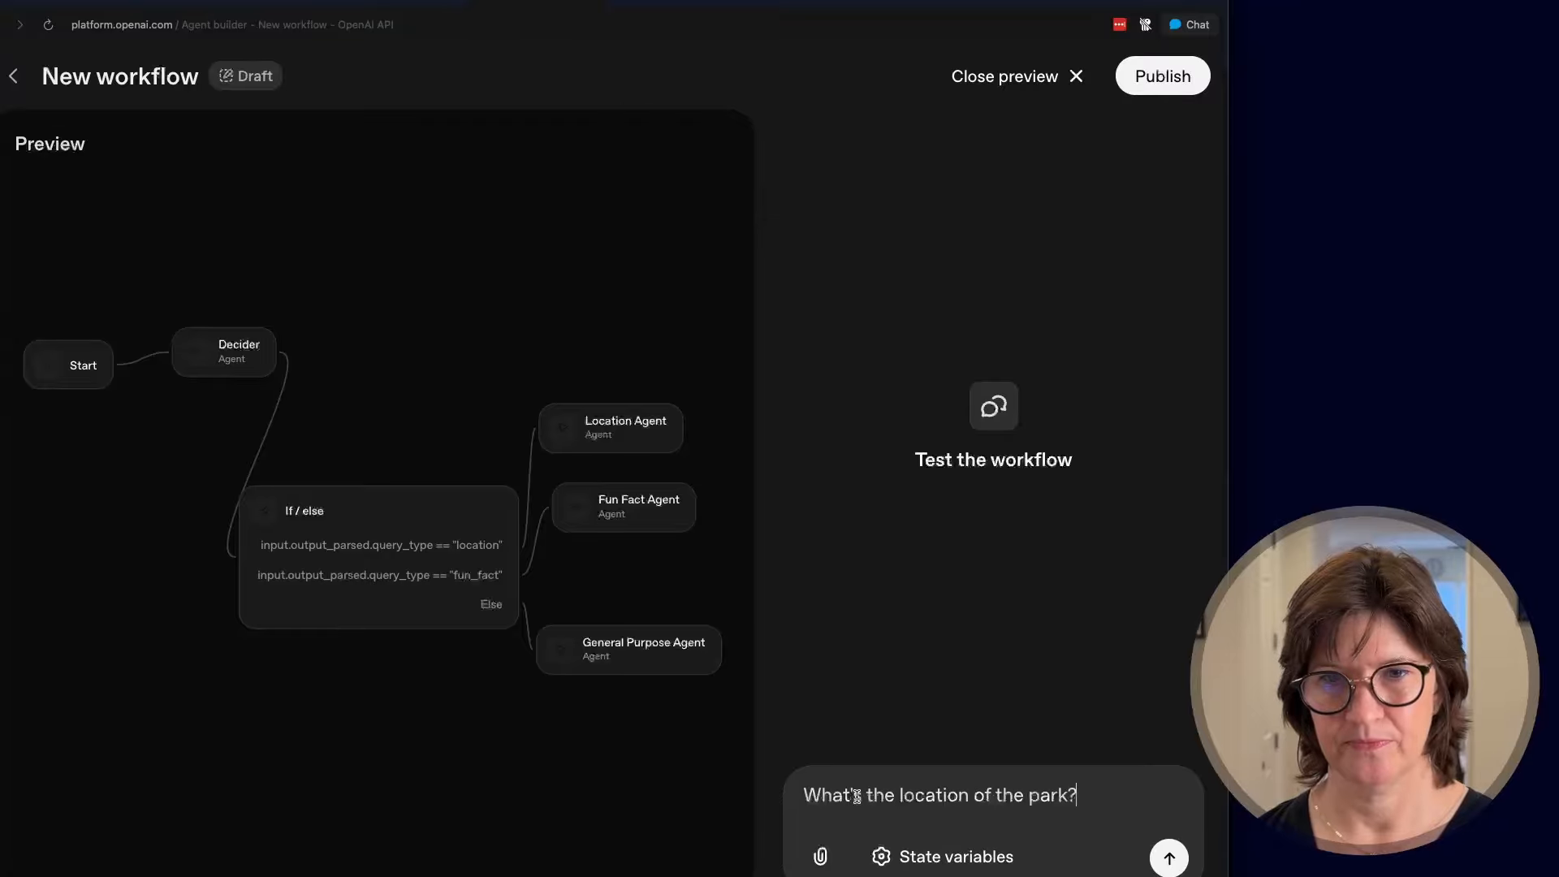
key("Return")
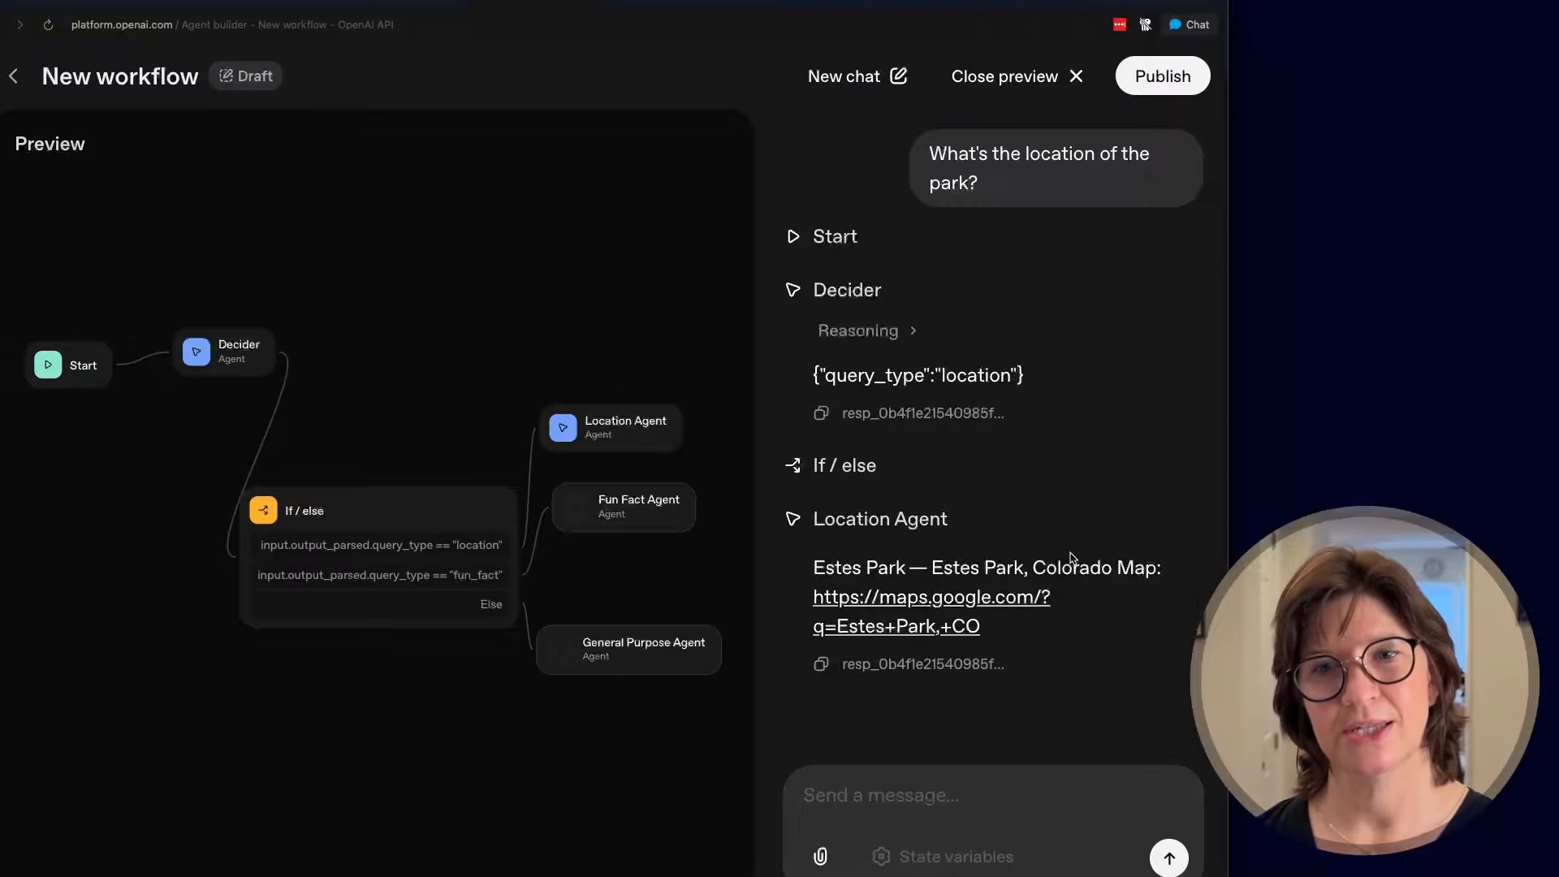
- Send the test message "Can you tell me a fun fact about the park?" in the same preview chat
left_click(987, 601)
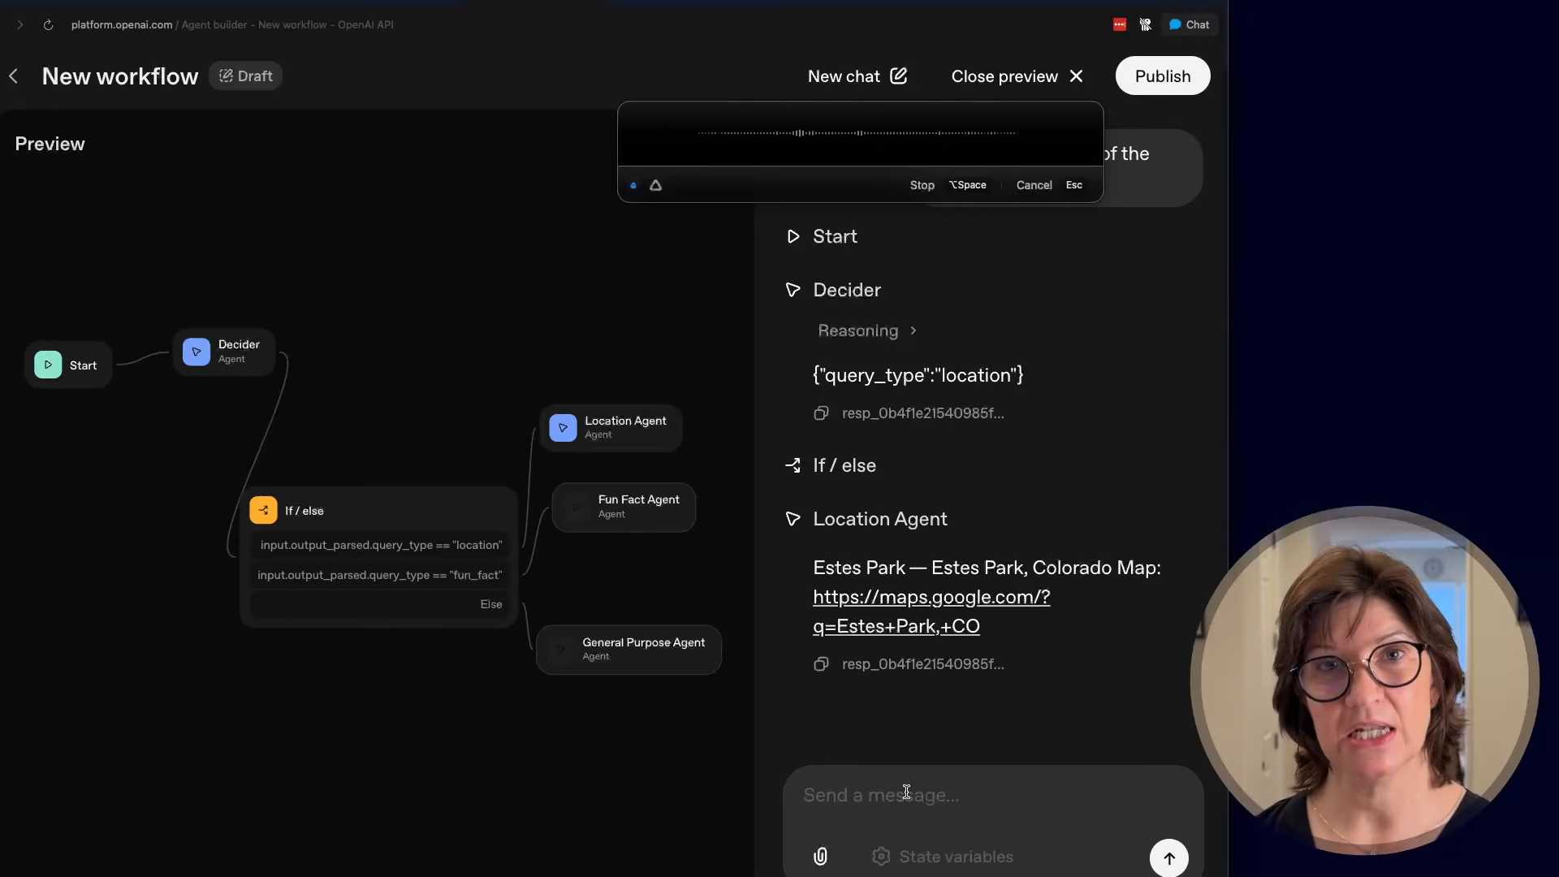
key("alt+space")
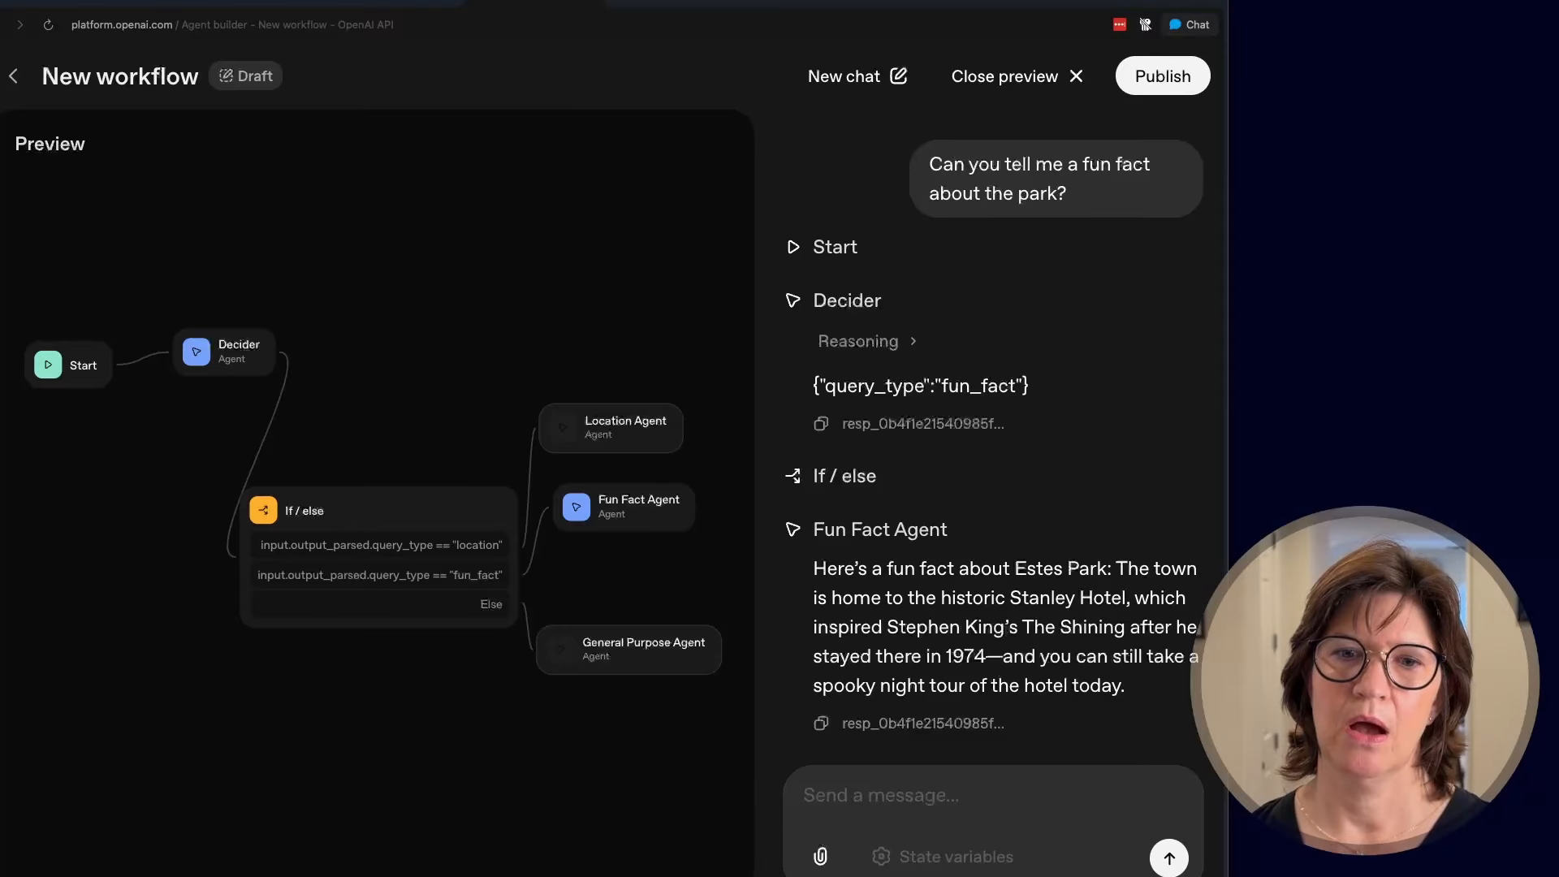
- Send the test message "Can you tell me more about the Stanley Hotel?" and review the Decider's classification and the agent's response
left_click(824, 789)
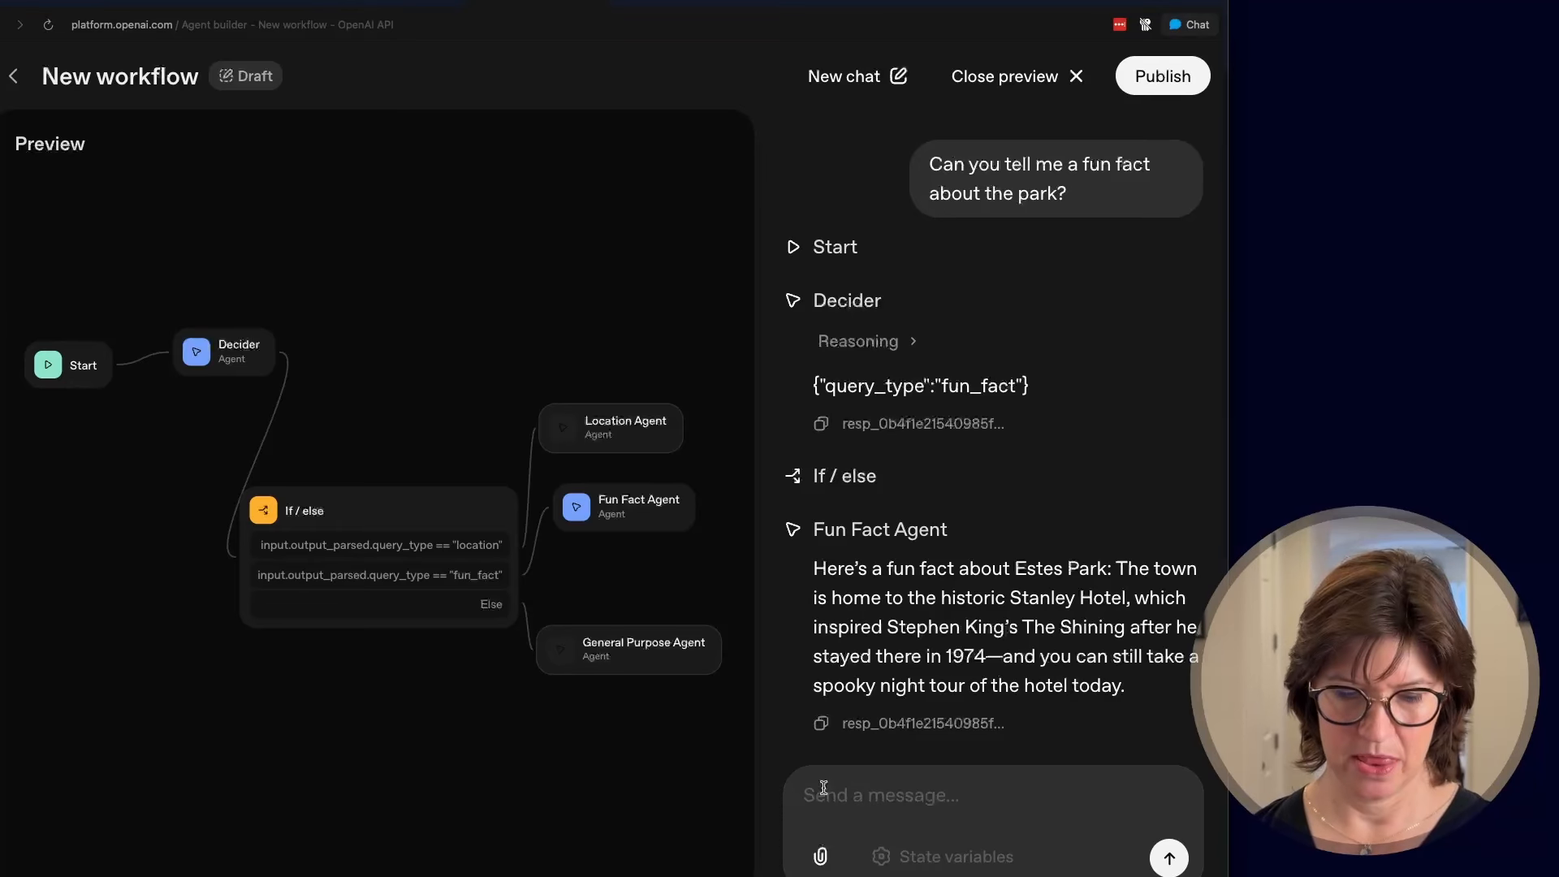
key("alt+space")
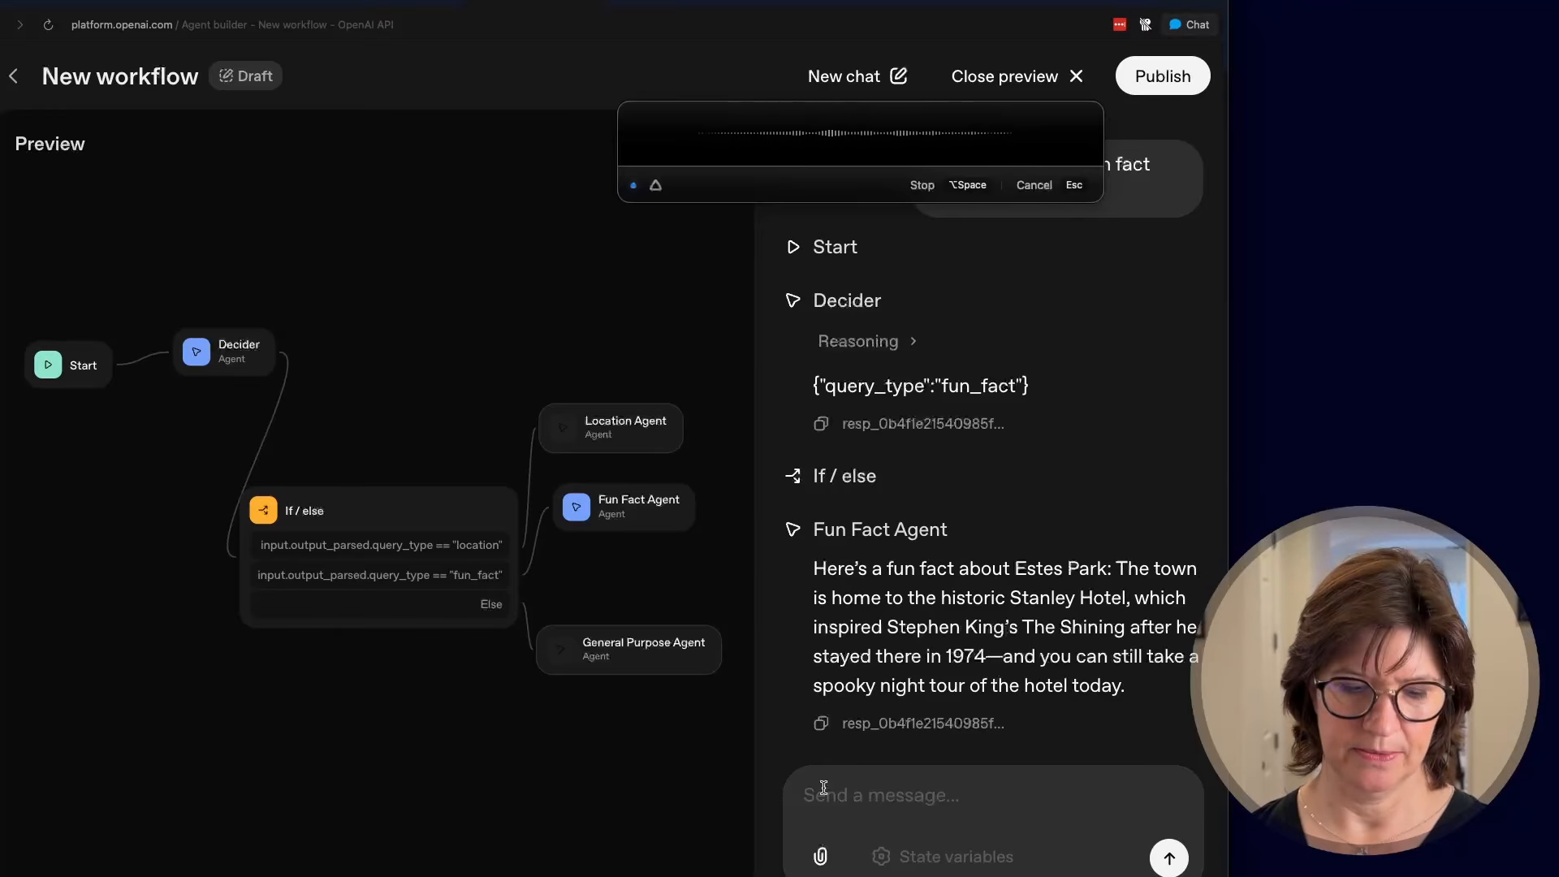
key("alt+space")
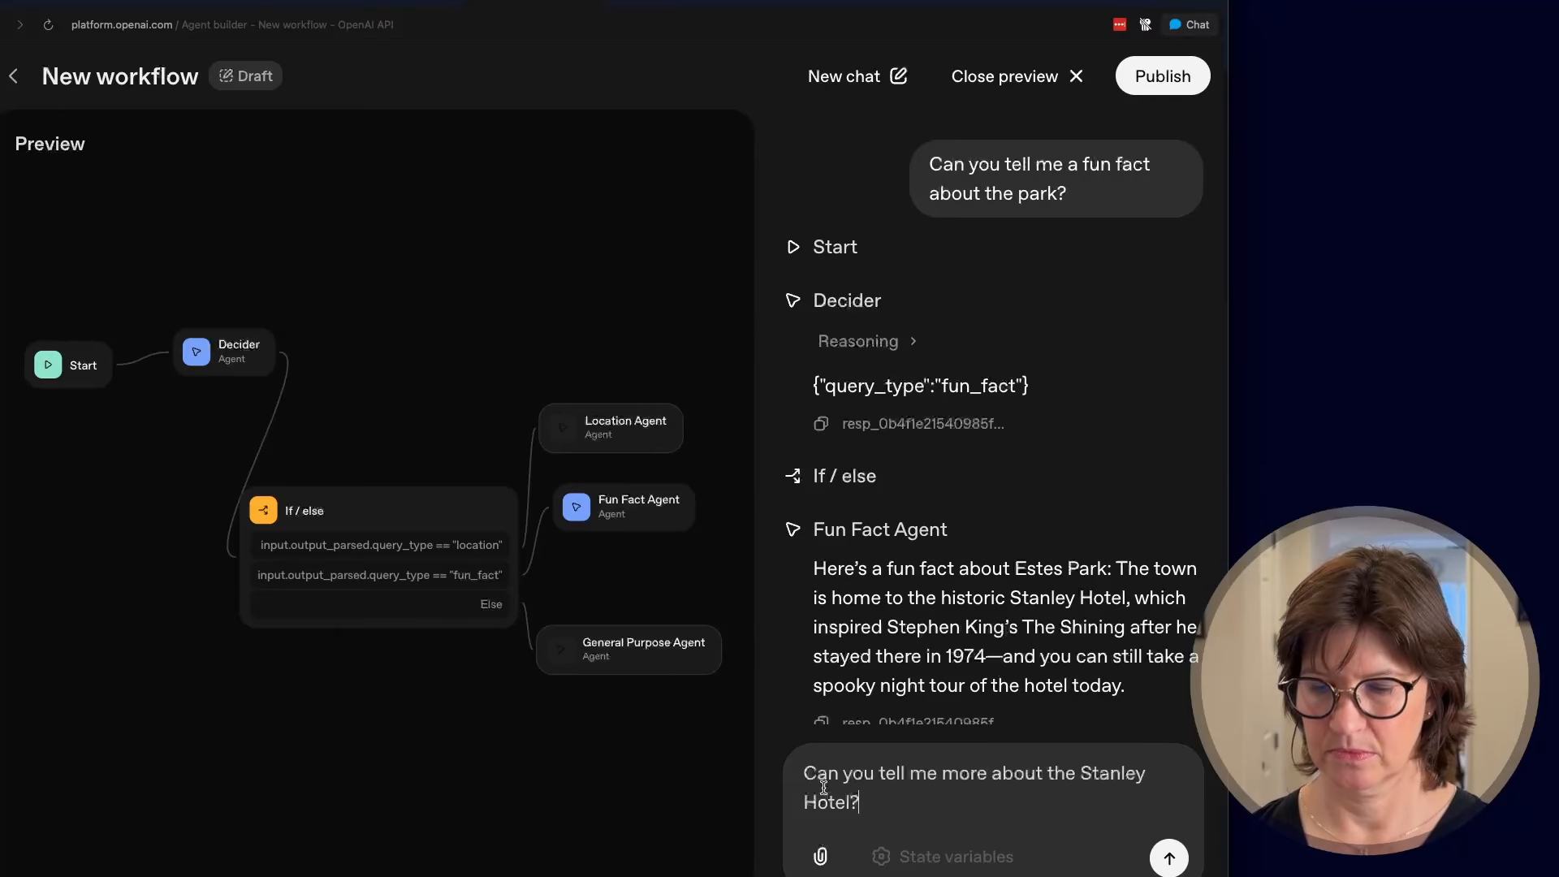
key("Return")
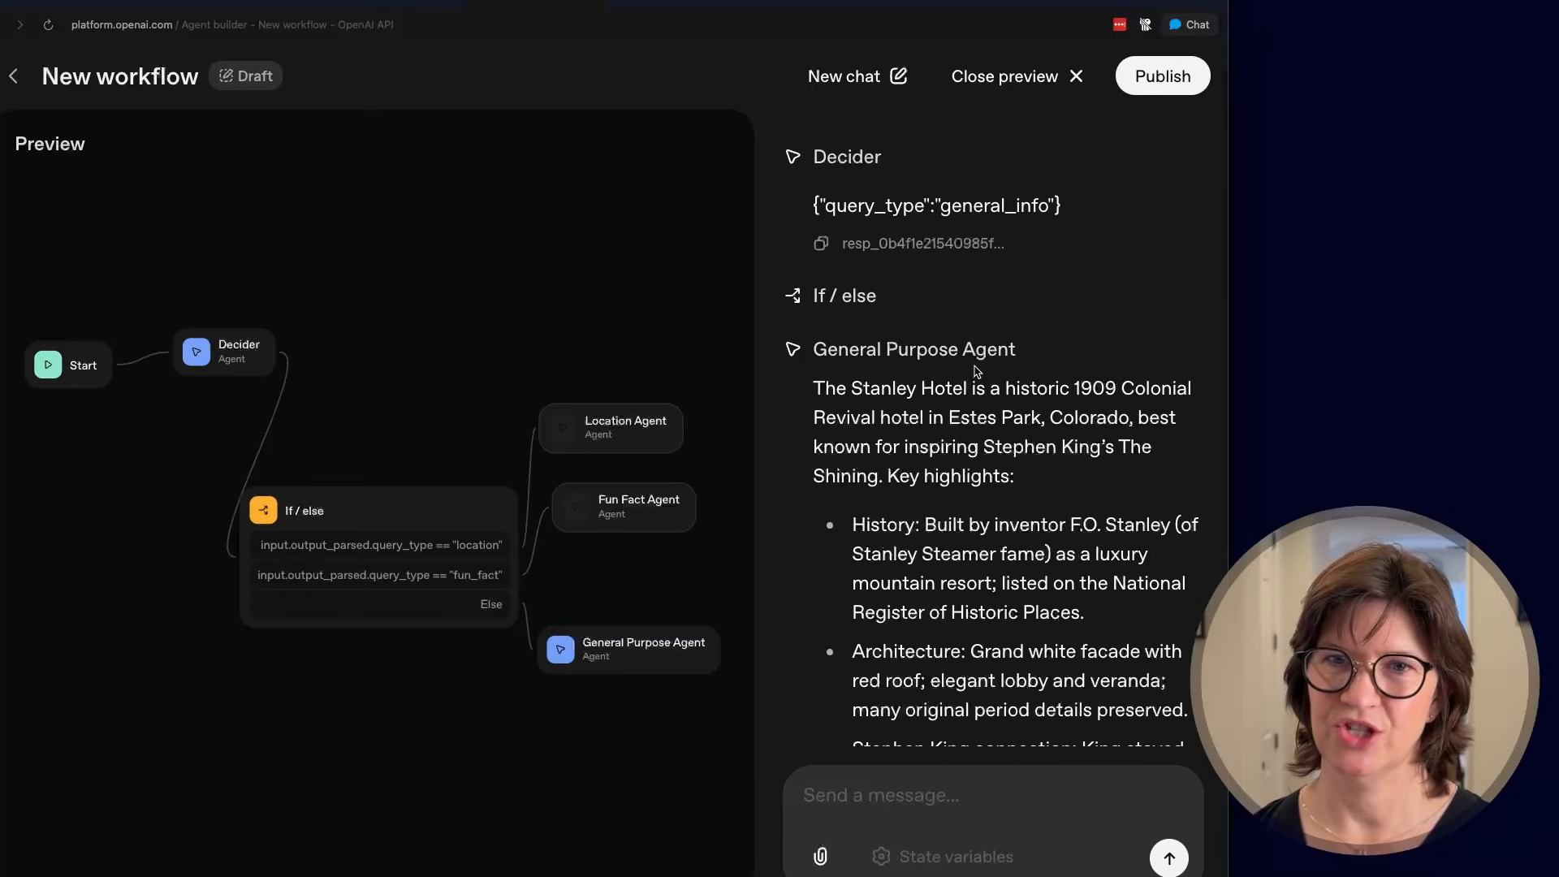
scroll(1018, 517, "down", 3)
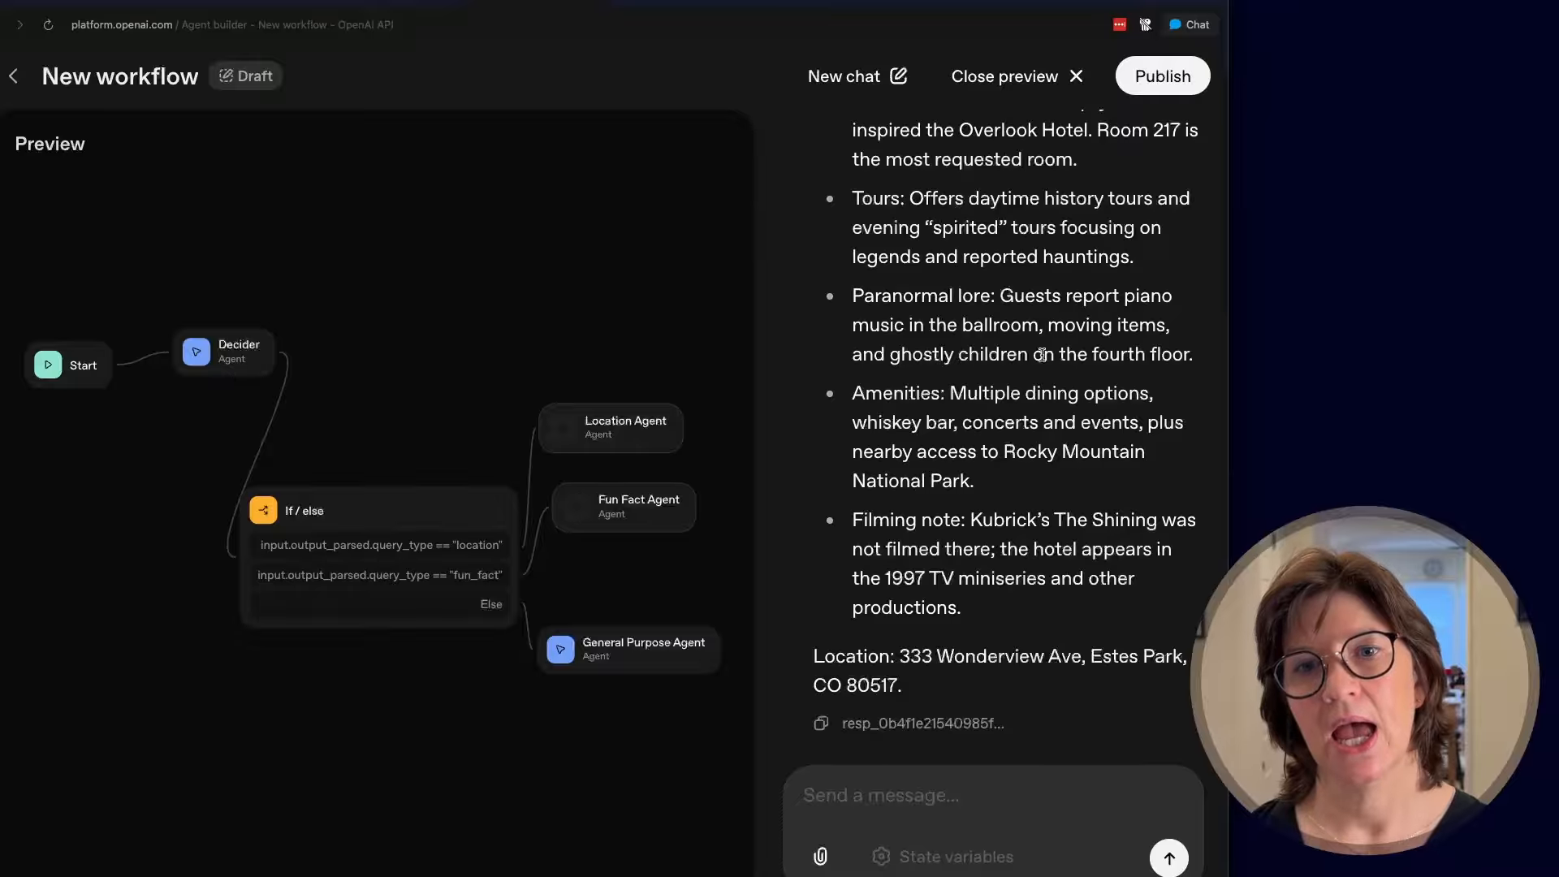
scroll(1037, 382, "up", 5)
scroll(1037, 382, "up", 7)
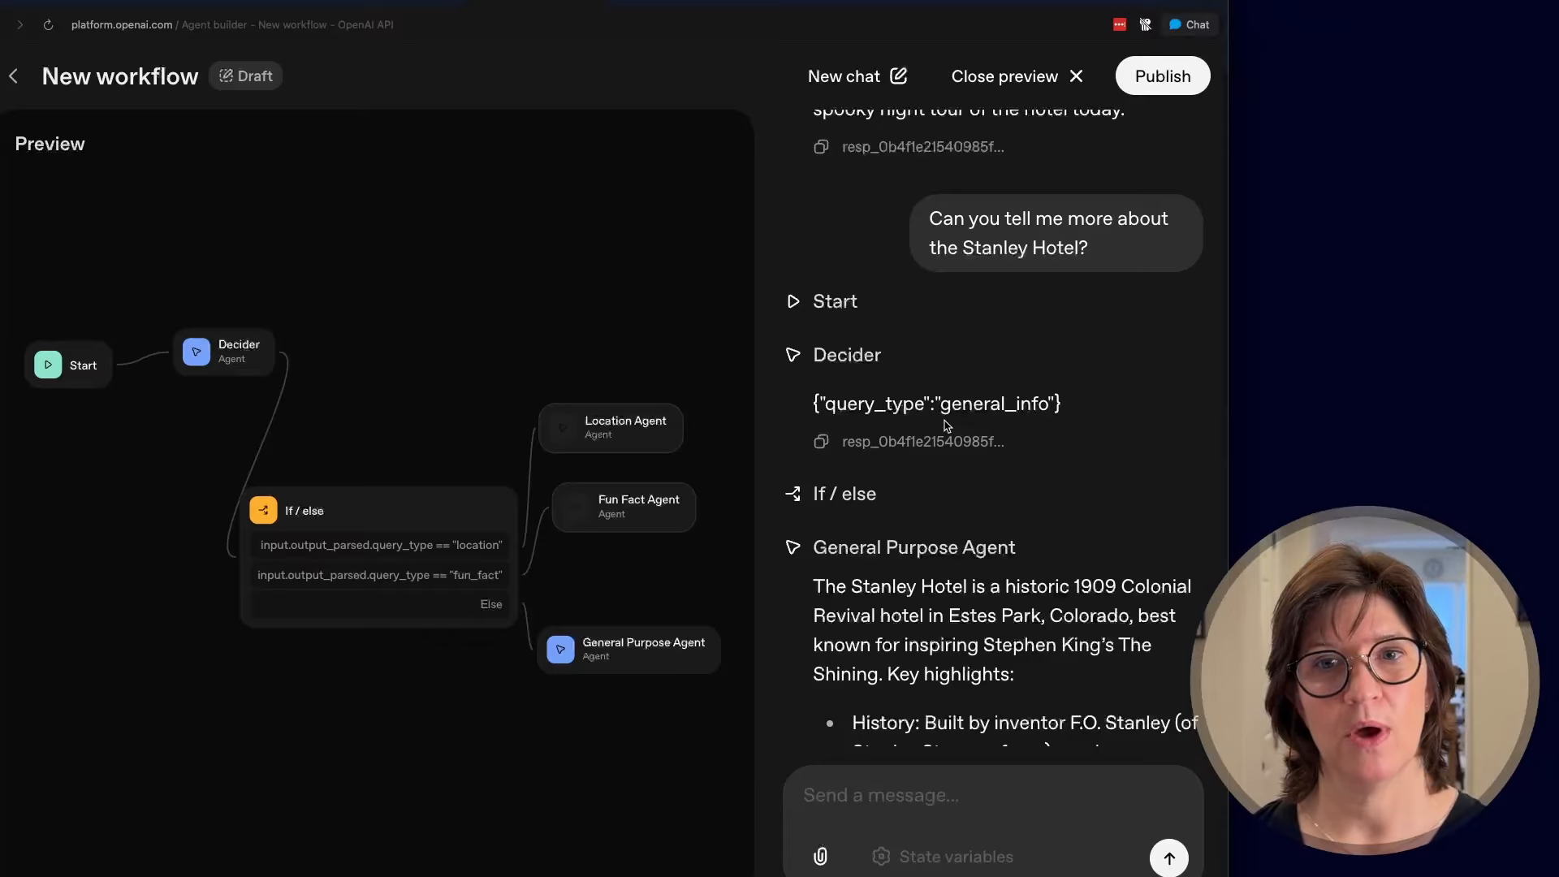
scroll(1056, 461, "down", 1)
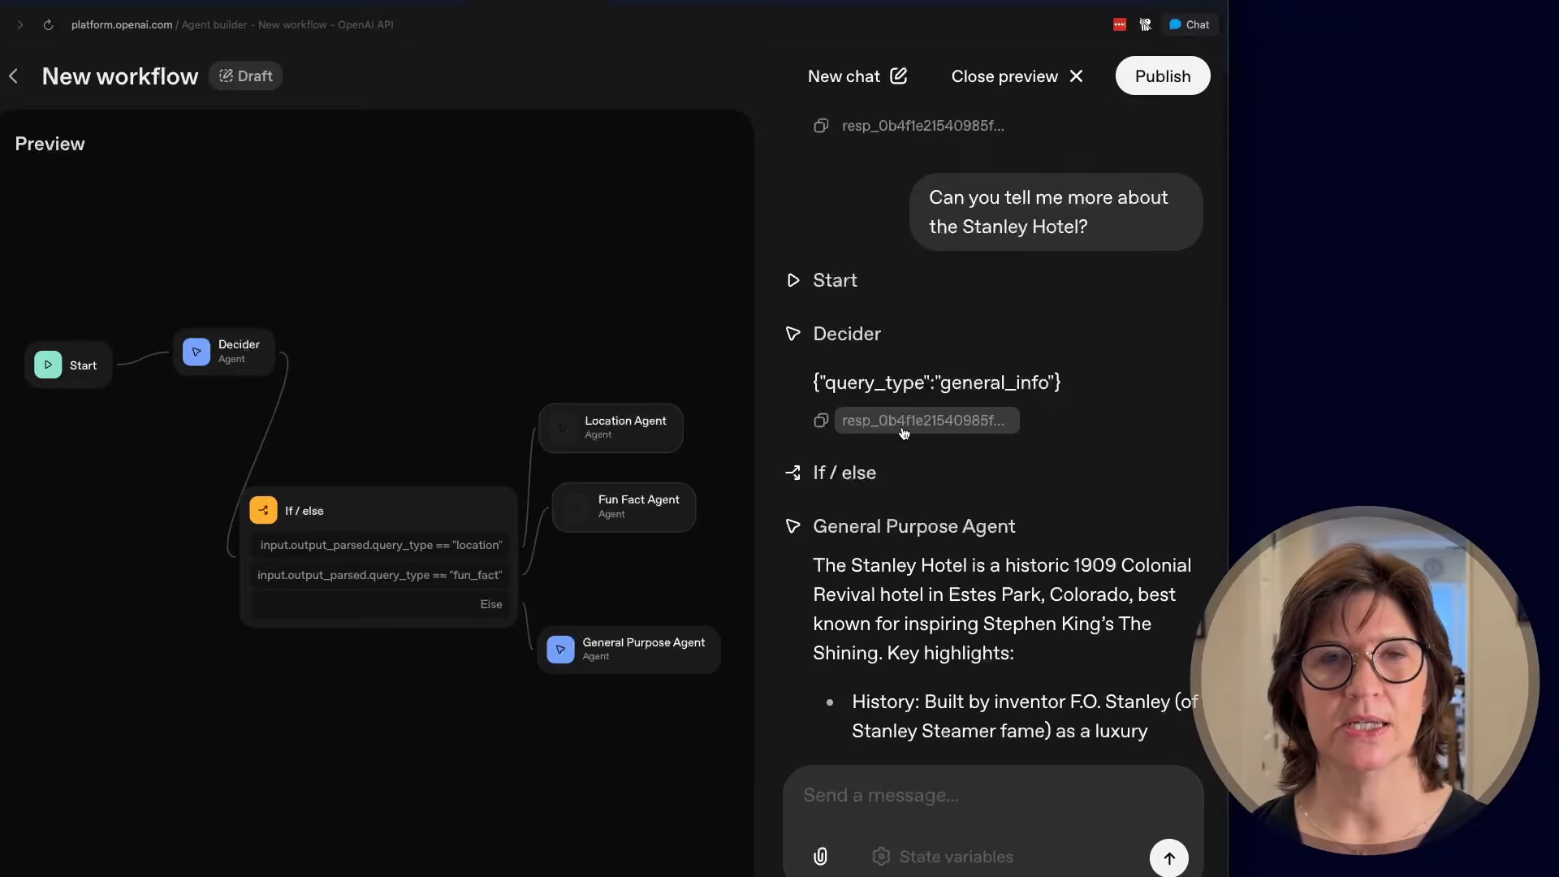
- Open the response log for the Decider's run on the Stanley Hotel question
left_click(904, 432)
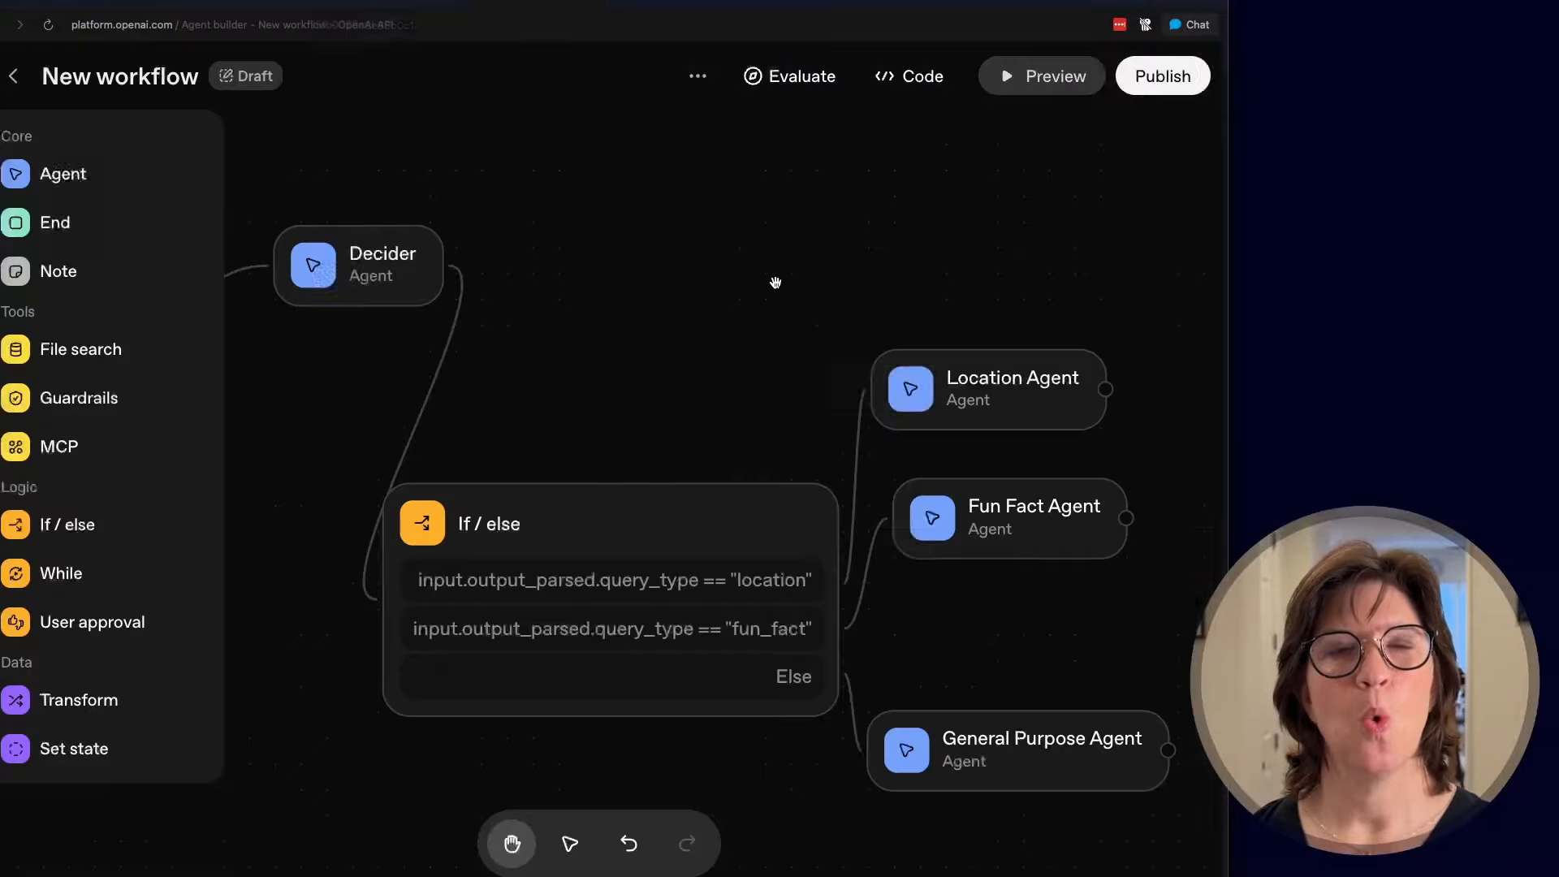
- Add the Web Search tool with its default configuration to the Fun Fact Agent and the General Purpose Agent
left_click(1028, 516)
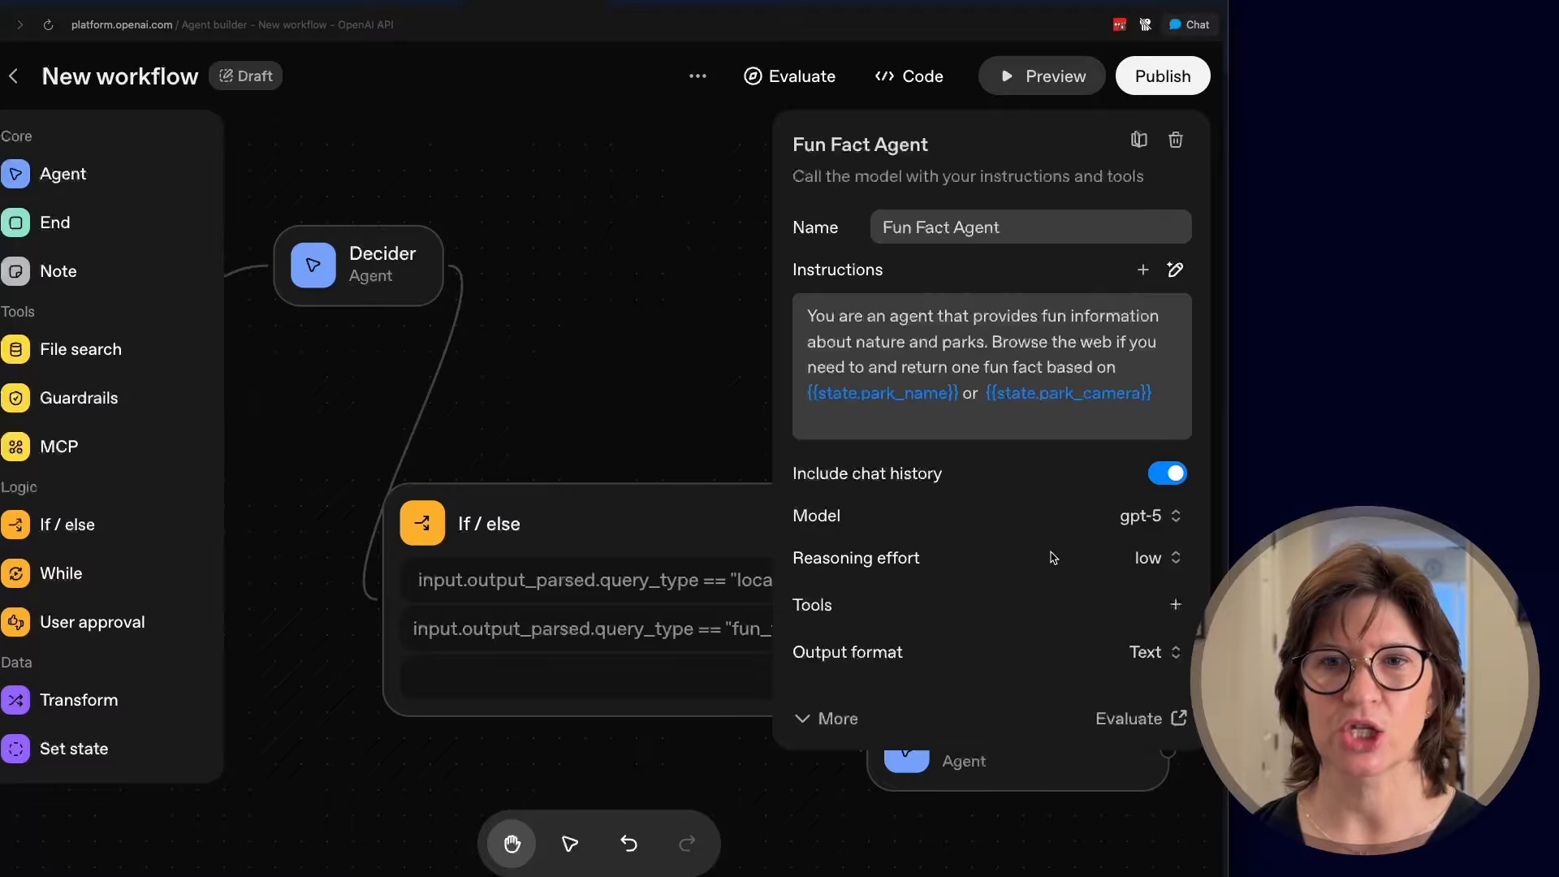
left_click(1178, 605)
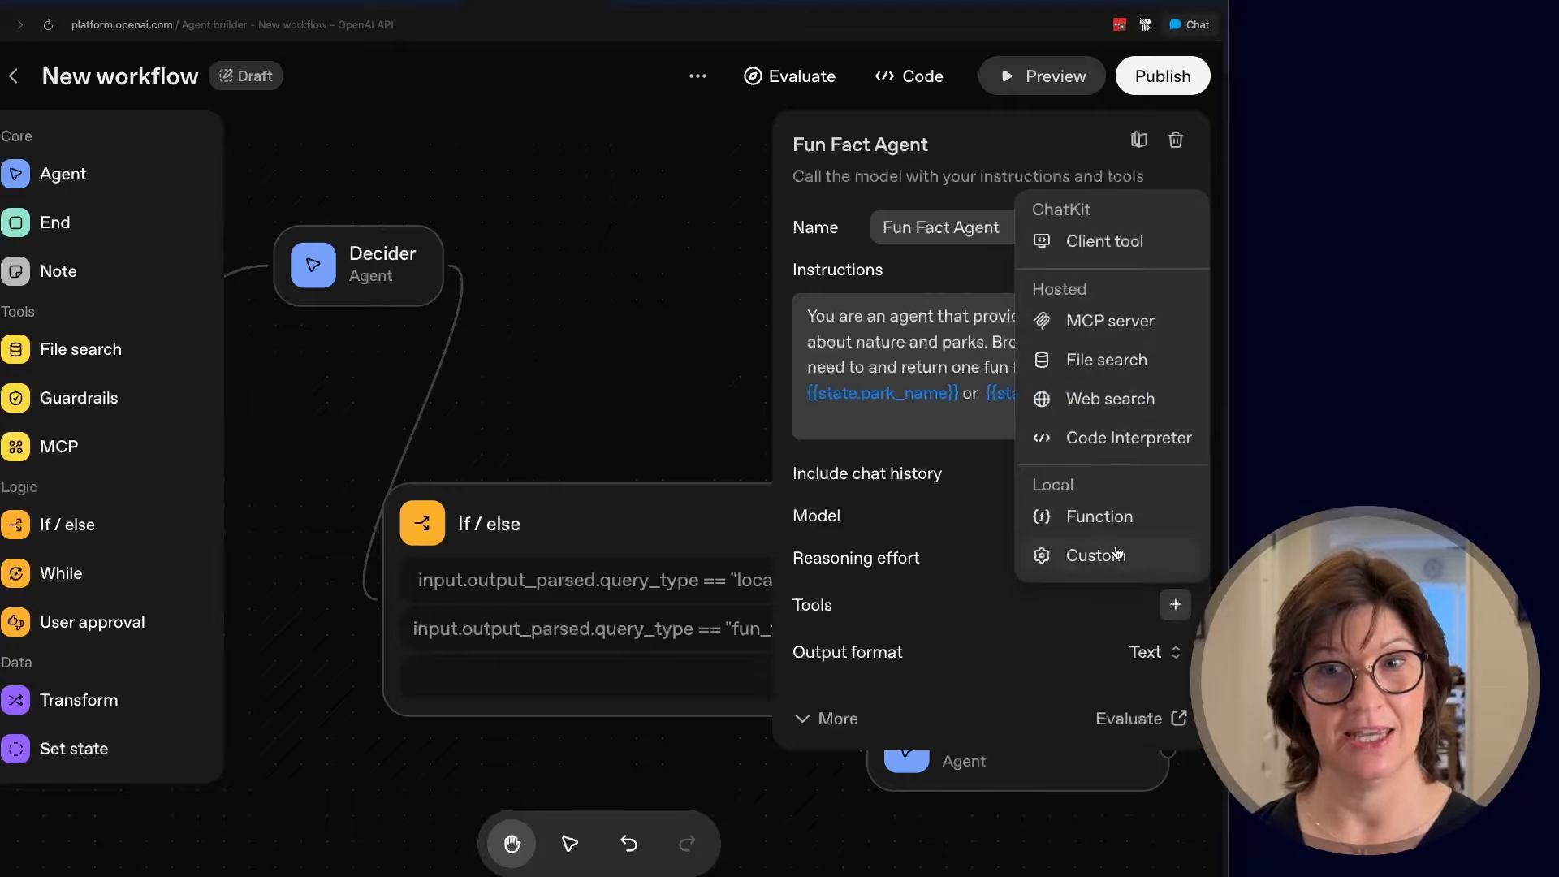
left_click(1110, 399)
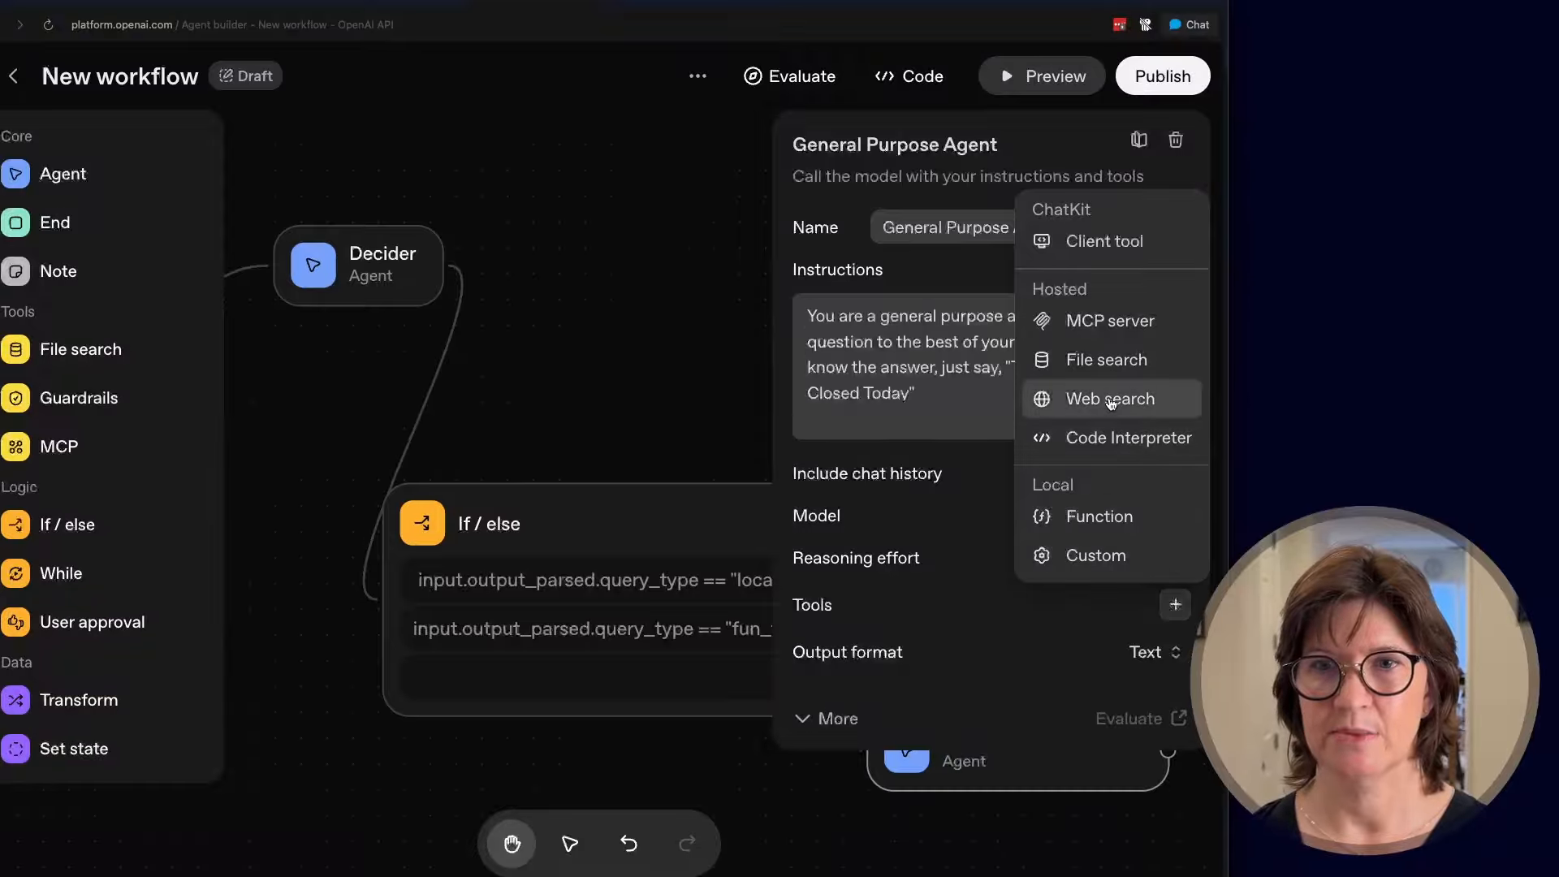
left_click(1112, 400)
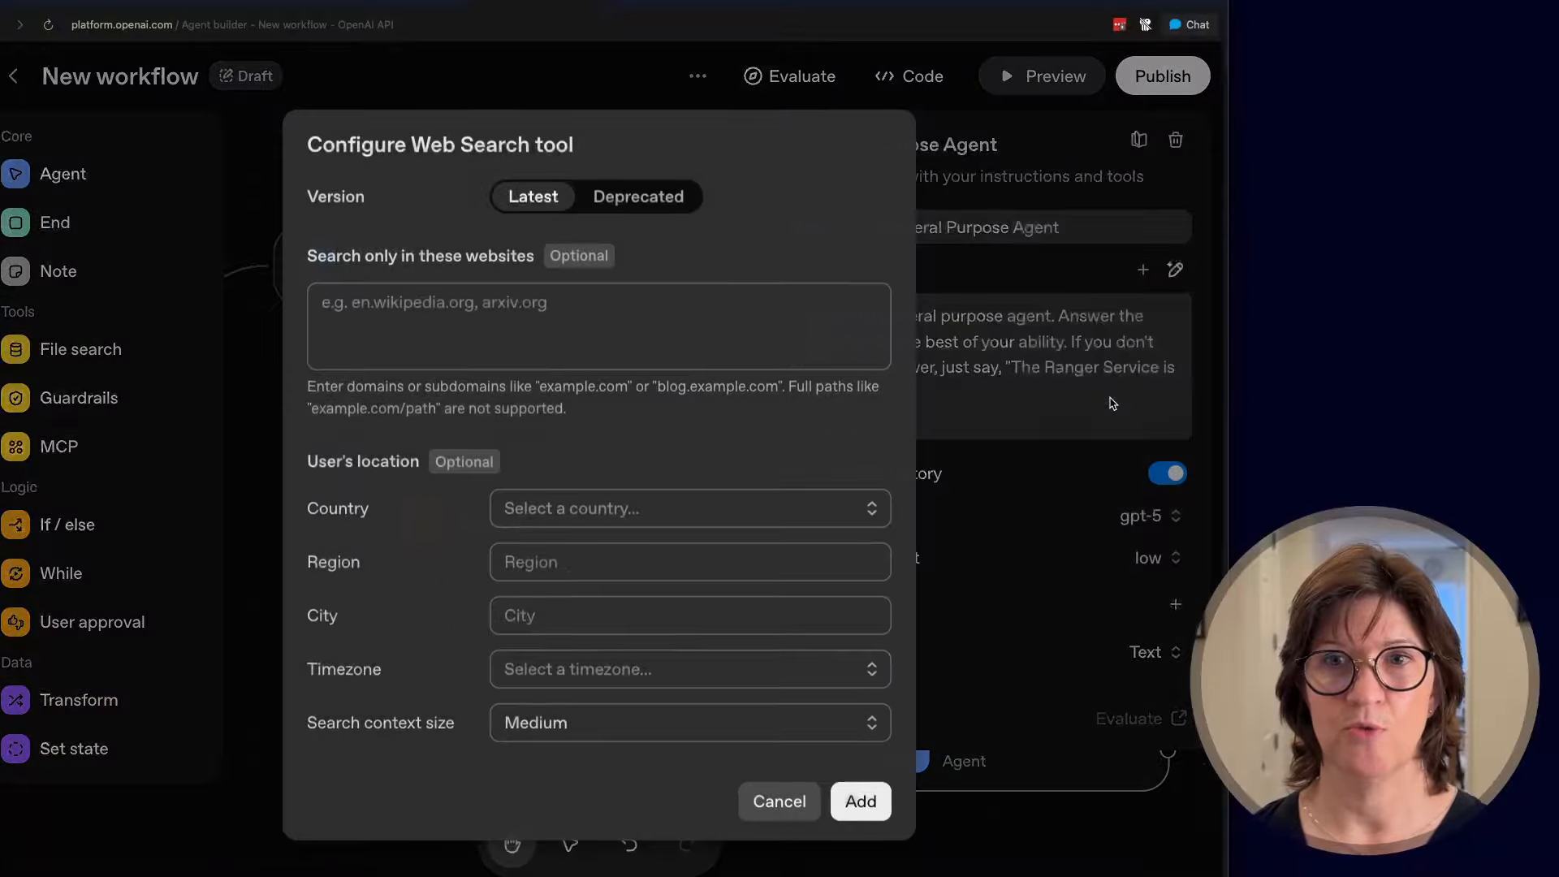
left_click(861, 802)
left_click(959, 150)
- Send the test message "Where is this park located?" in a new workflow preview and open the Decider's response log
left_click(1047, 76)
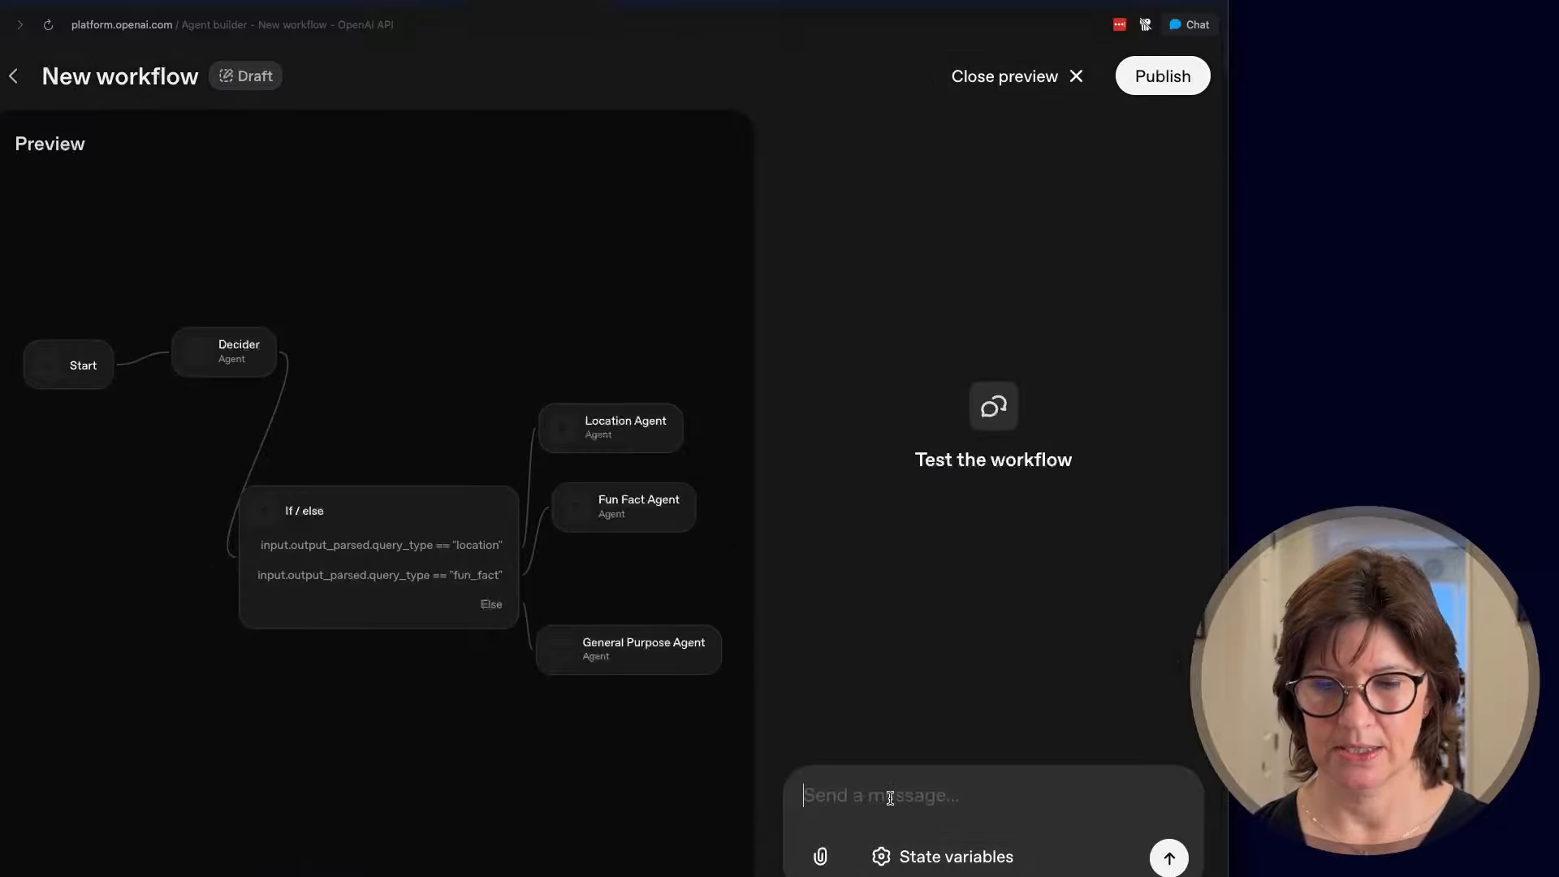
key("alt+space")
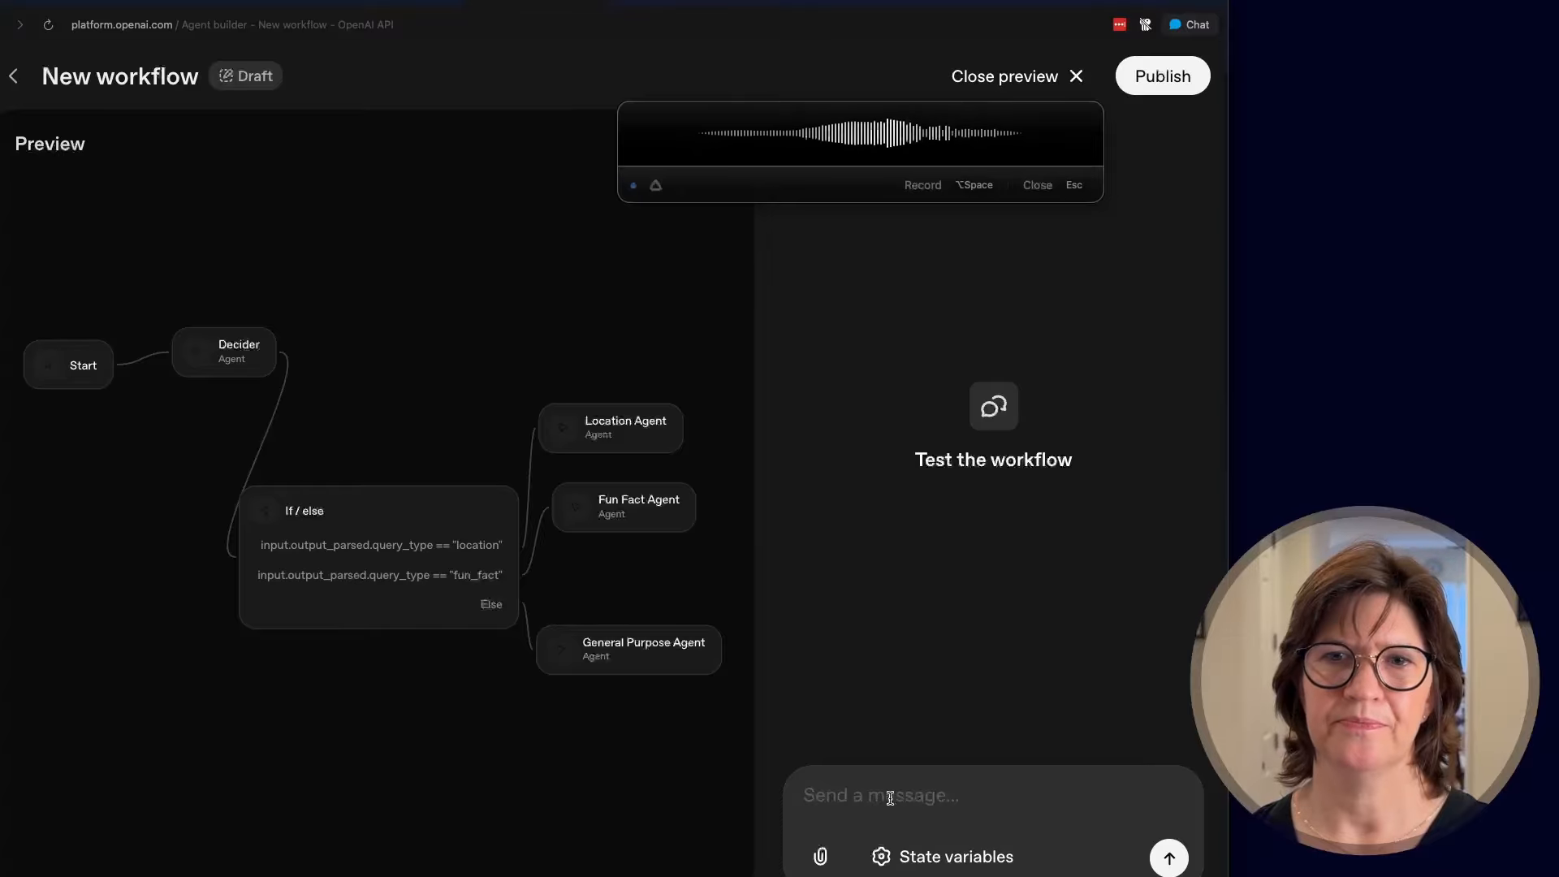
key("alt+space")
key("Return")
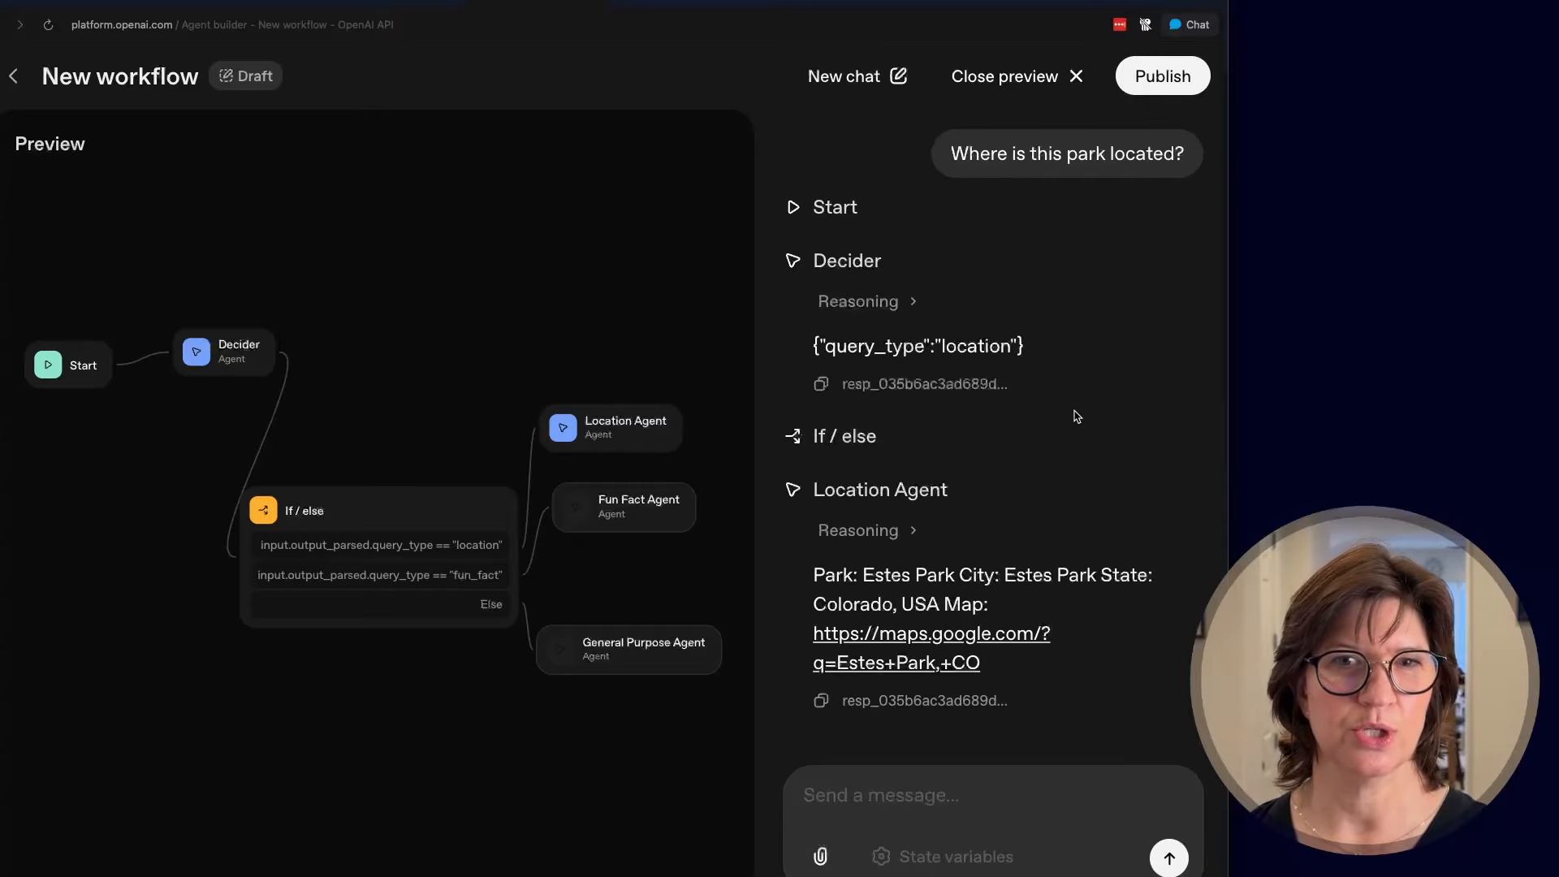
left_click(870, 393)
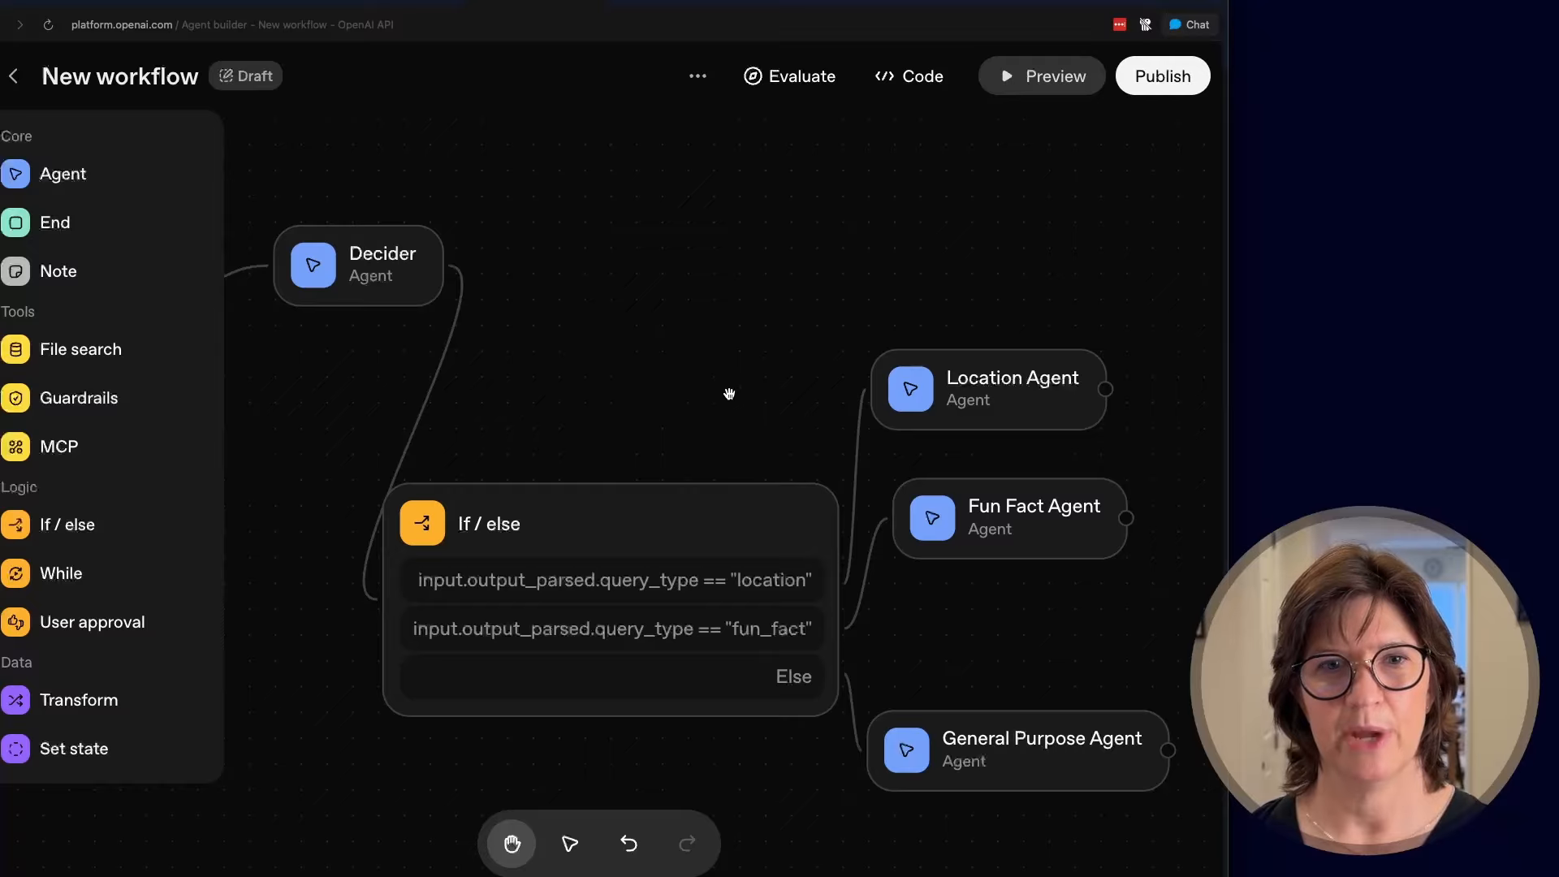
- Review the settings of the Location Agent, If / else and General Purpose Agent nodes
left_click(1004, 382)
left_click(687, 509)
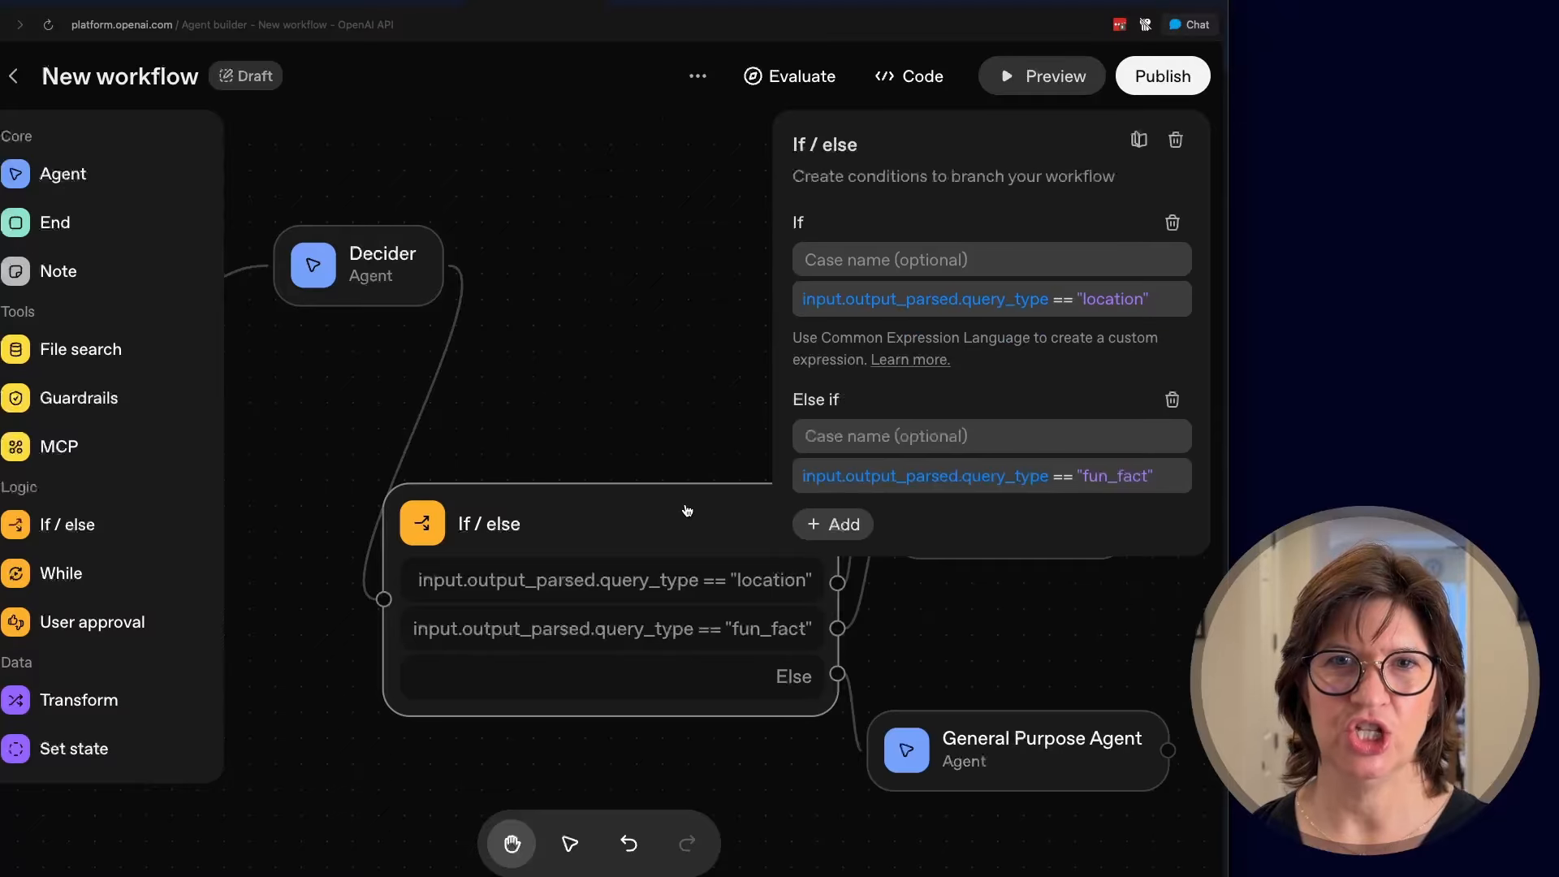
left_click(959, 740)
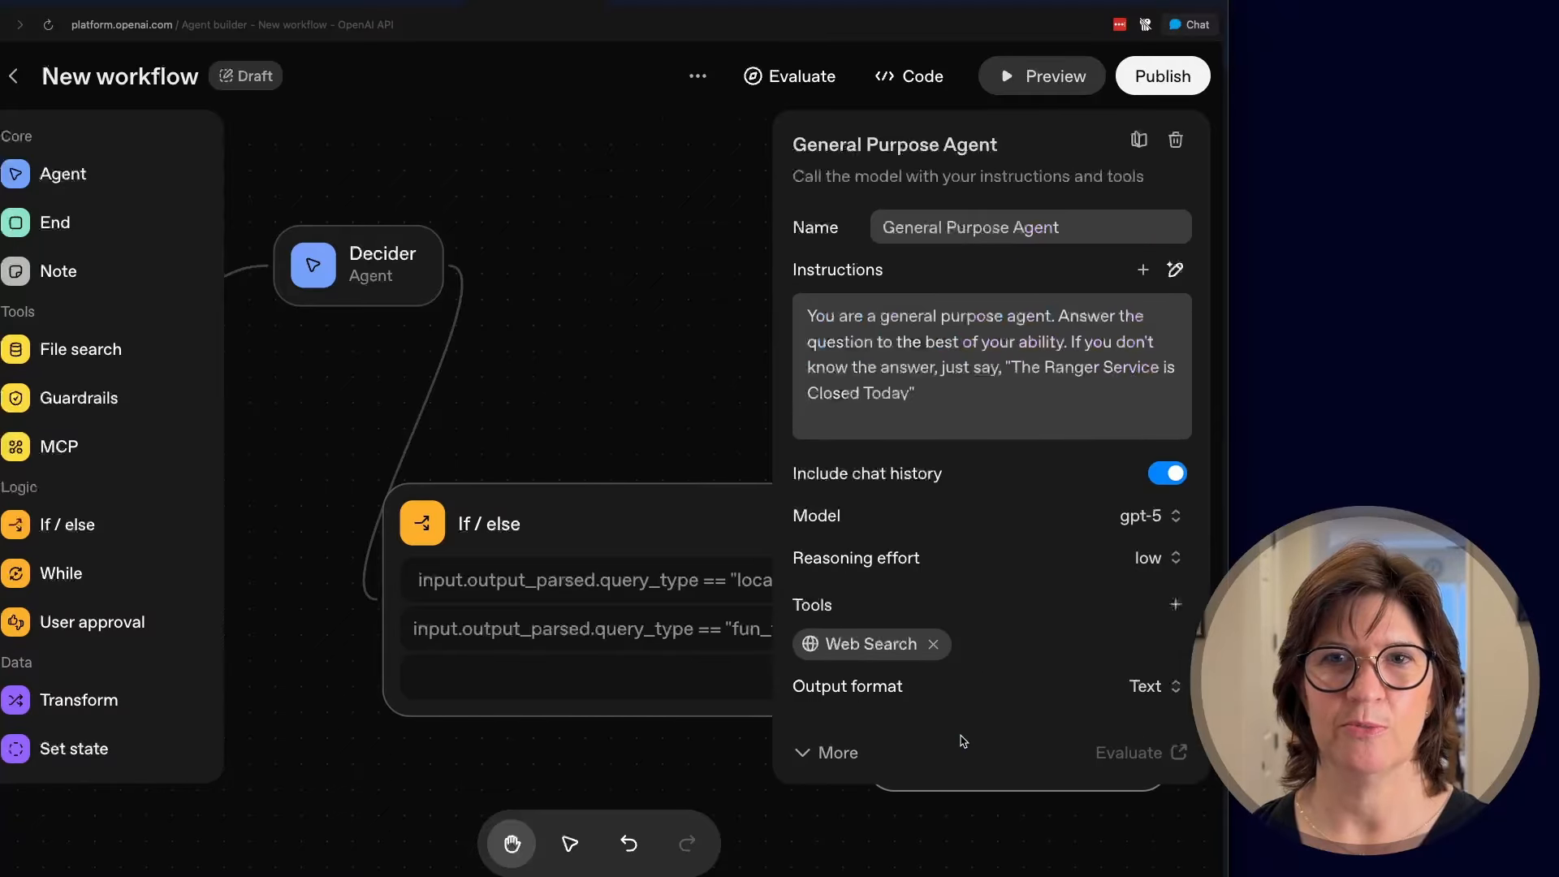
- Open the Node reference documentation and highlight the Agent section's guidance on well-defined scope and separate agents for rewriting, classifying and fielding queries
left_click(1139, 142)
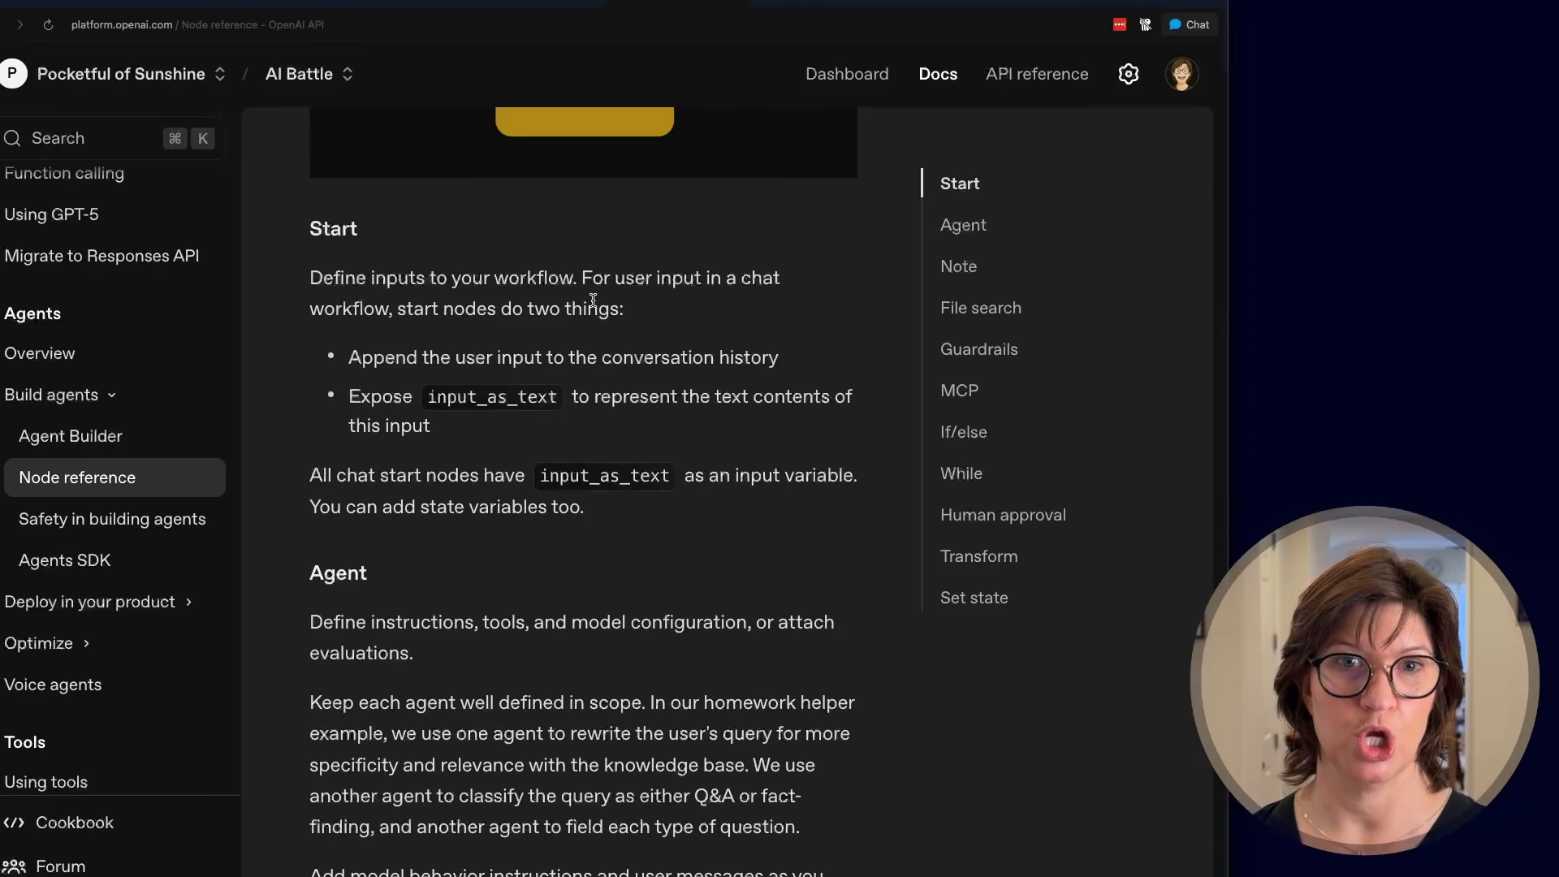
scroll(604, 329, "down", 5)
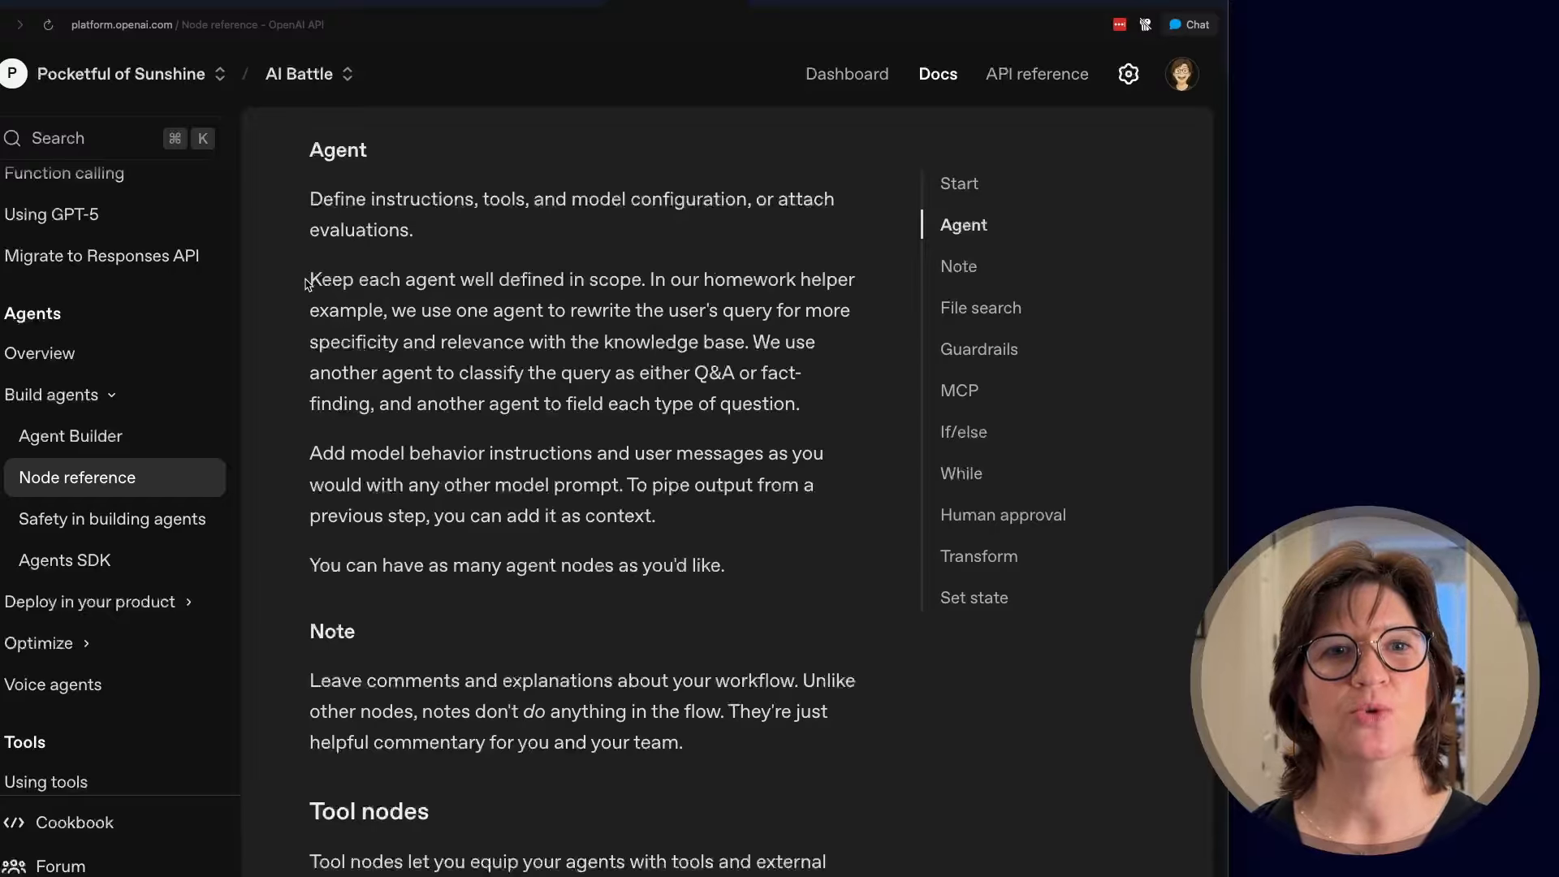
left_click_drag(309, 282, 646, 284)
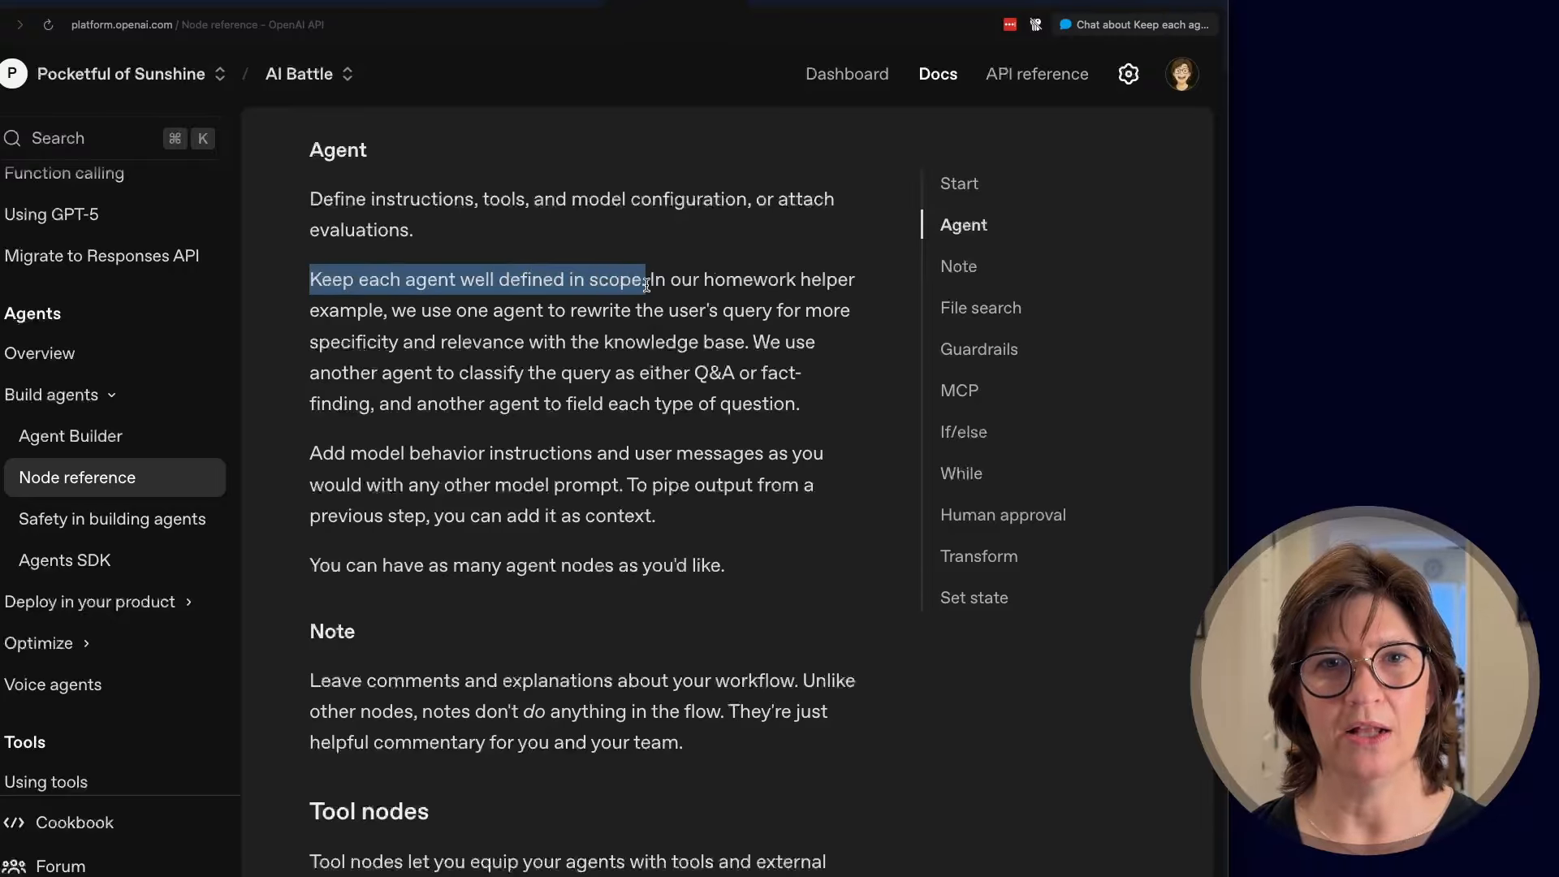
scroll(648, 317, "down", 1)
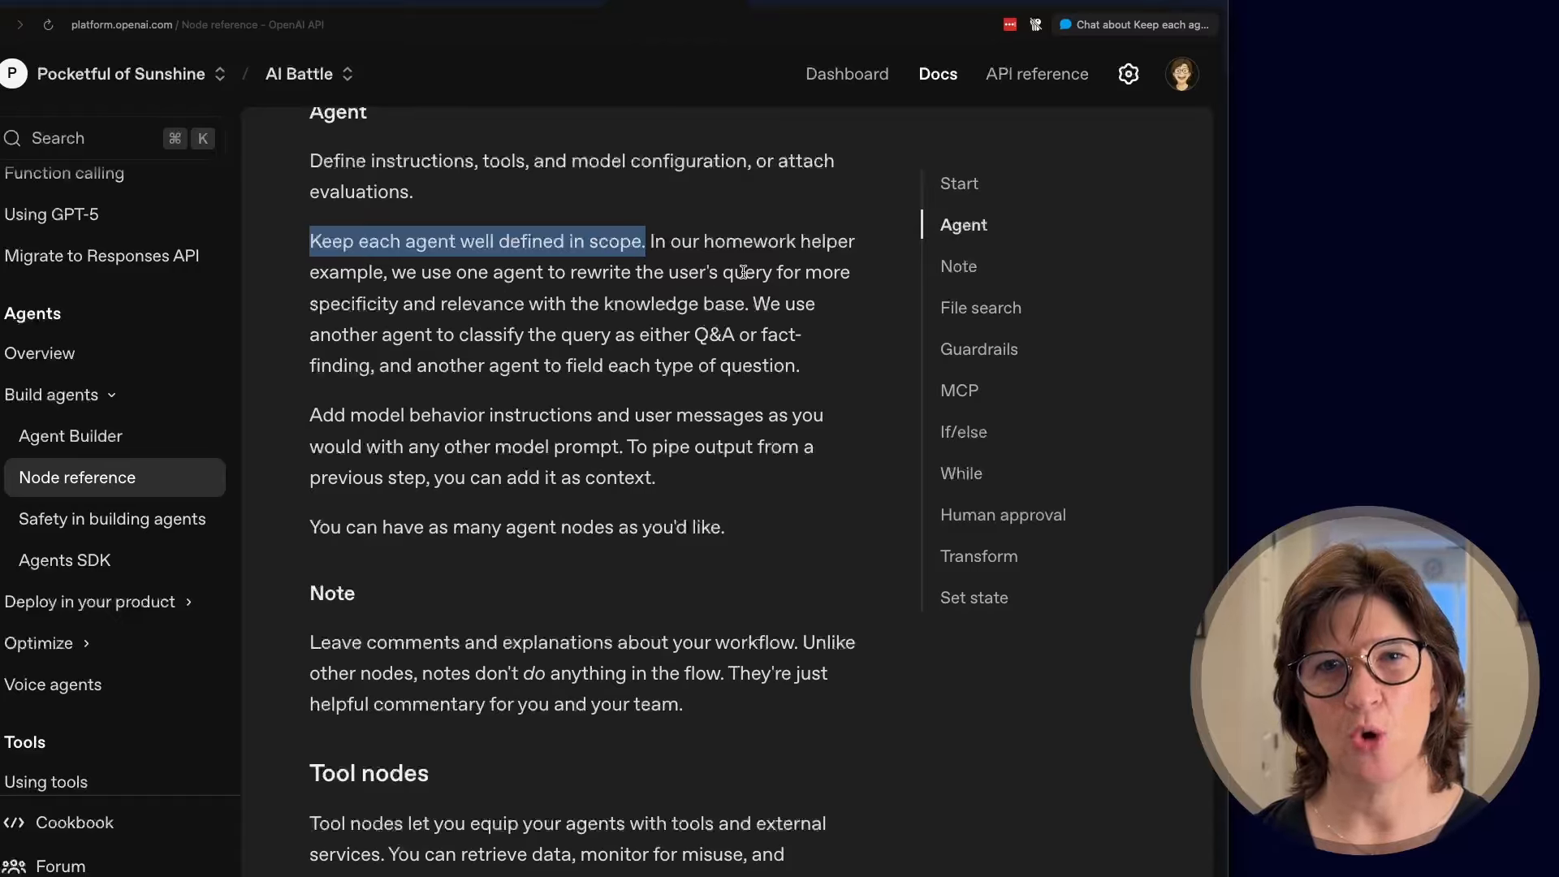
left_click_drag(453, 273, 753, 271)
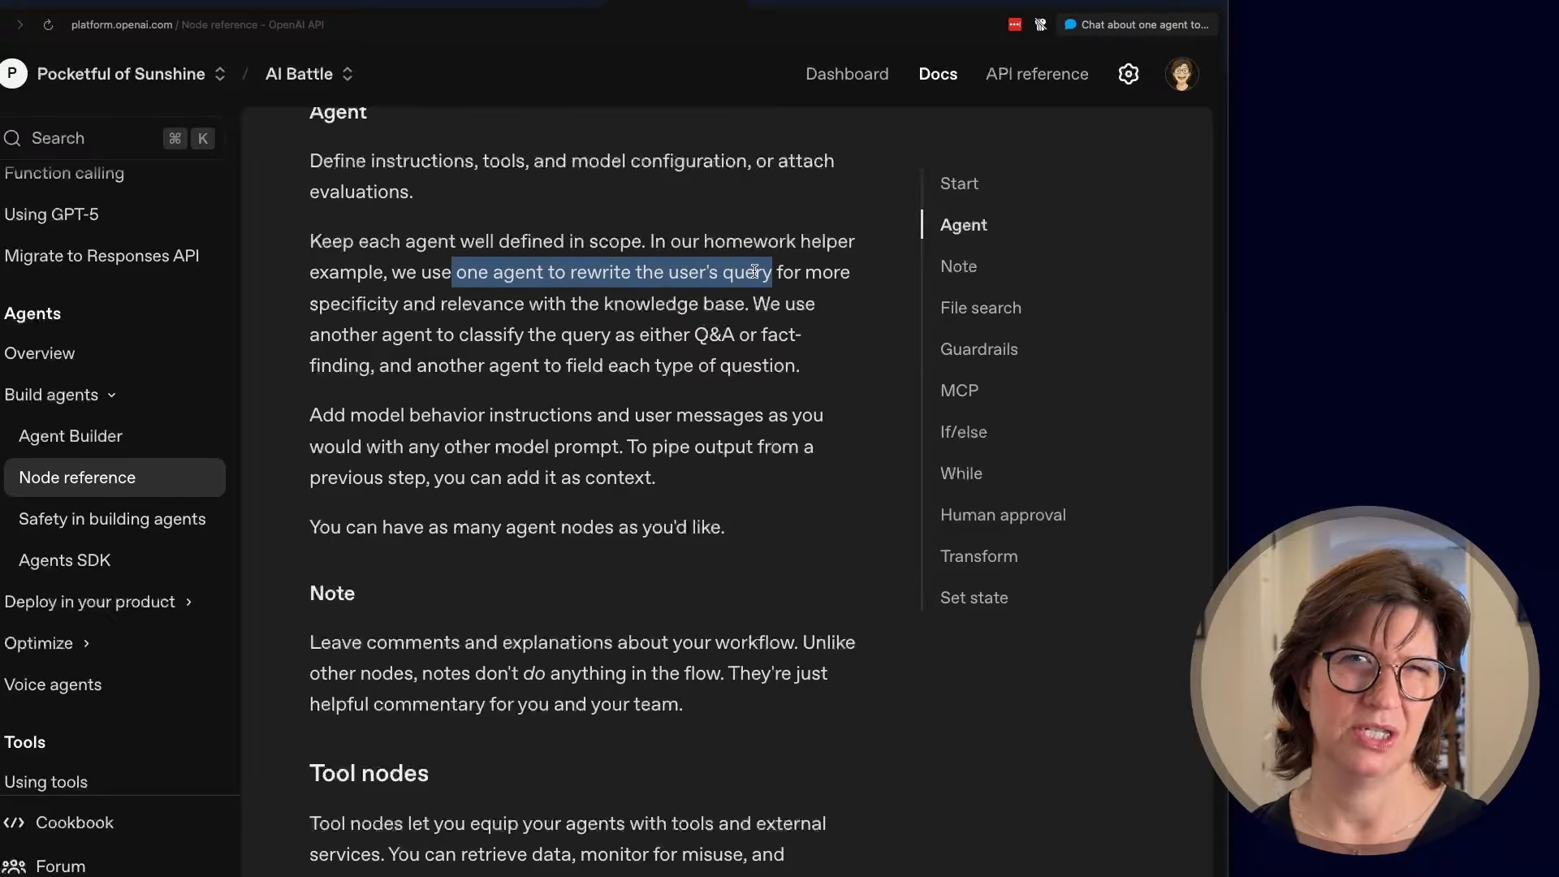
left_click_drag(311, 335, 565, 340)
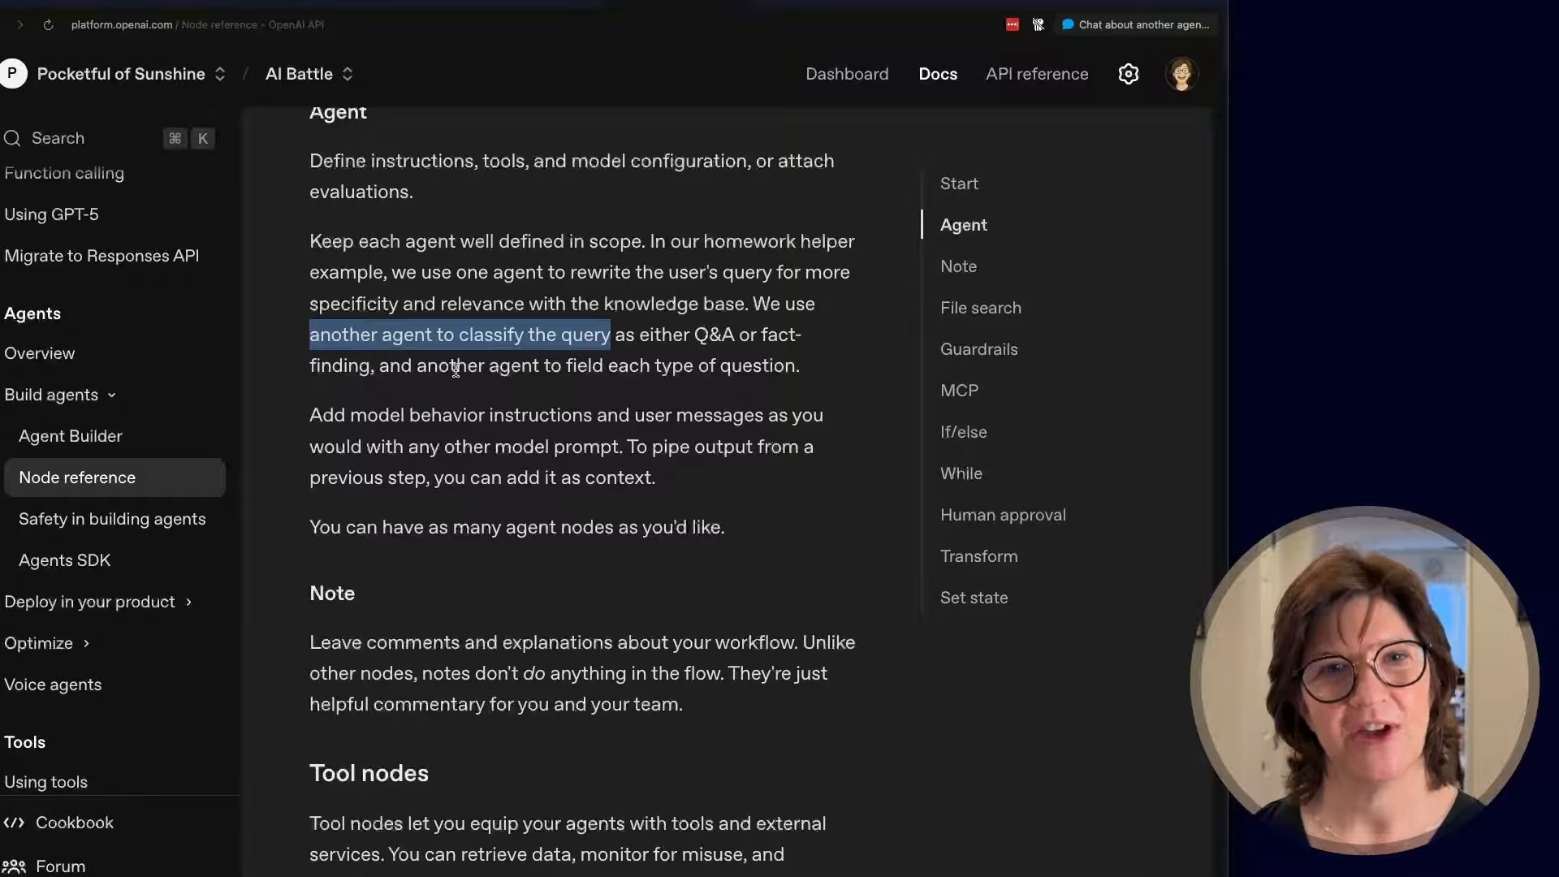
left_click_drag(452, 367, 795, 368)
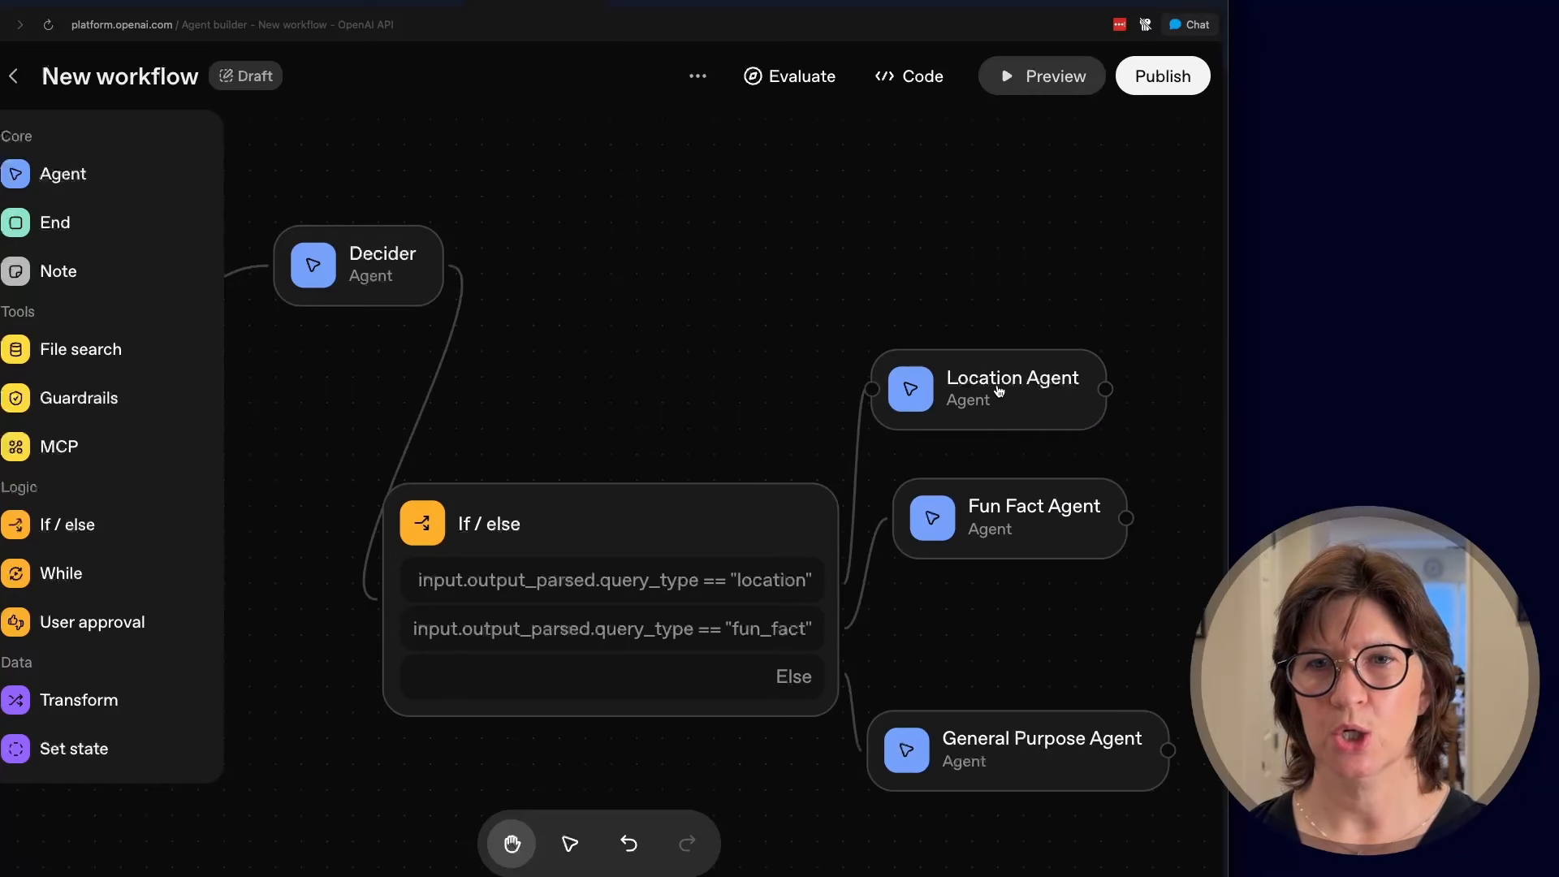
- Remove the Web Search tool from the Location Agent
left_click(999, 391)
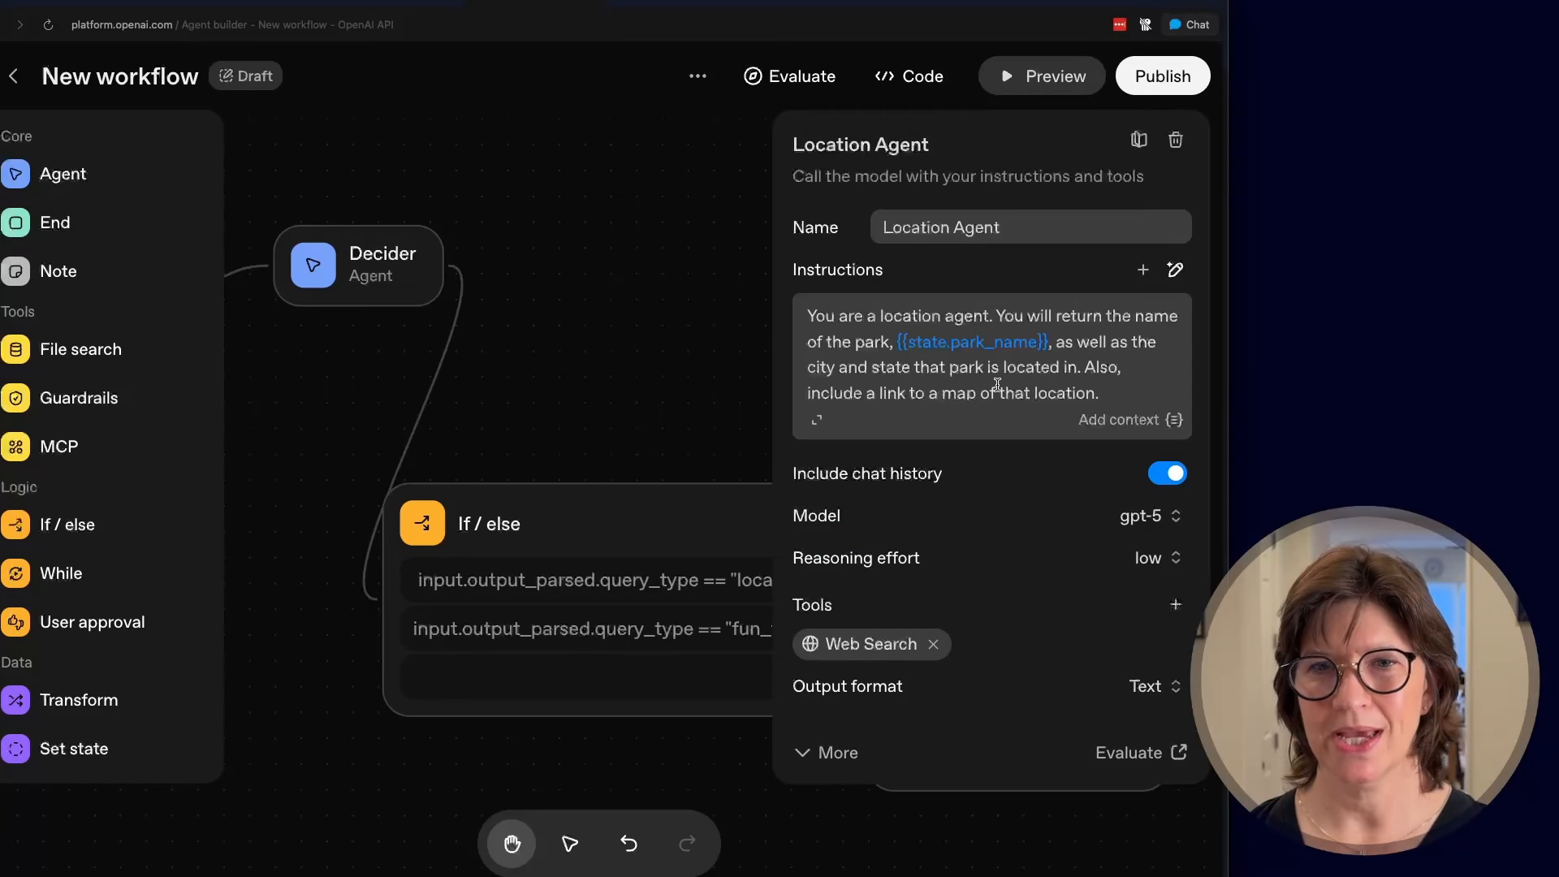
left_click(935, 645)
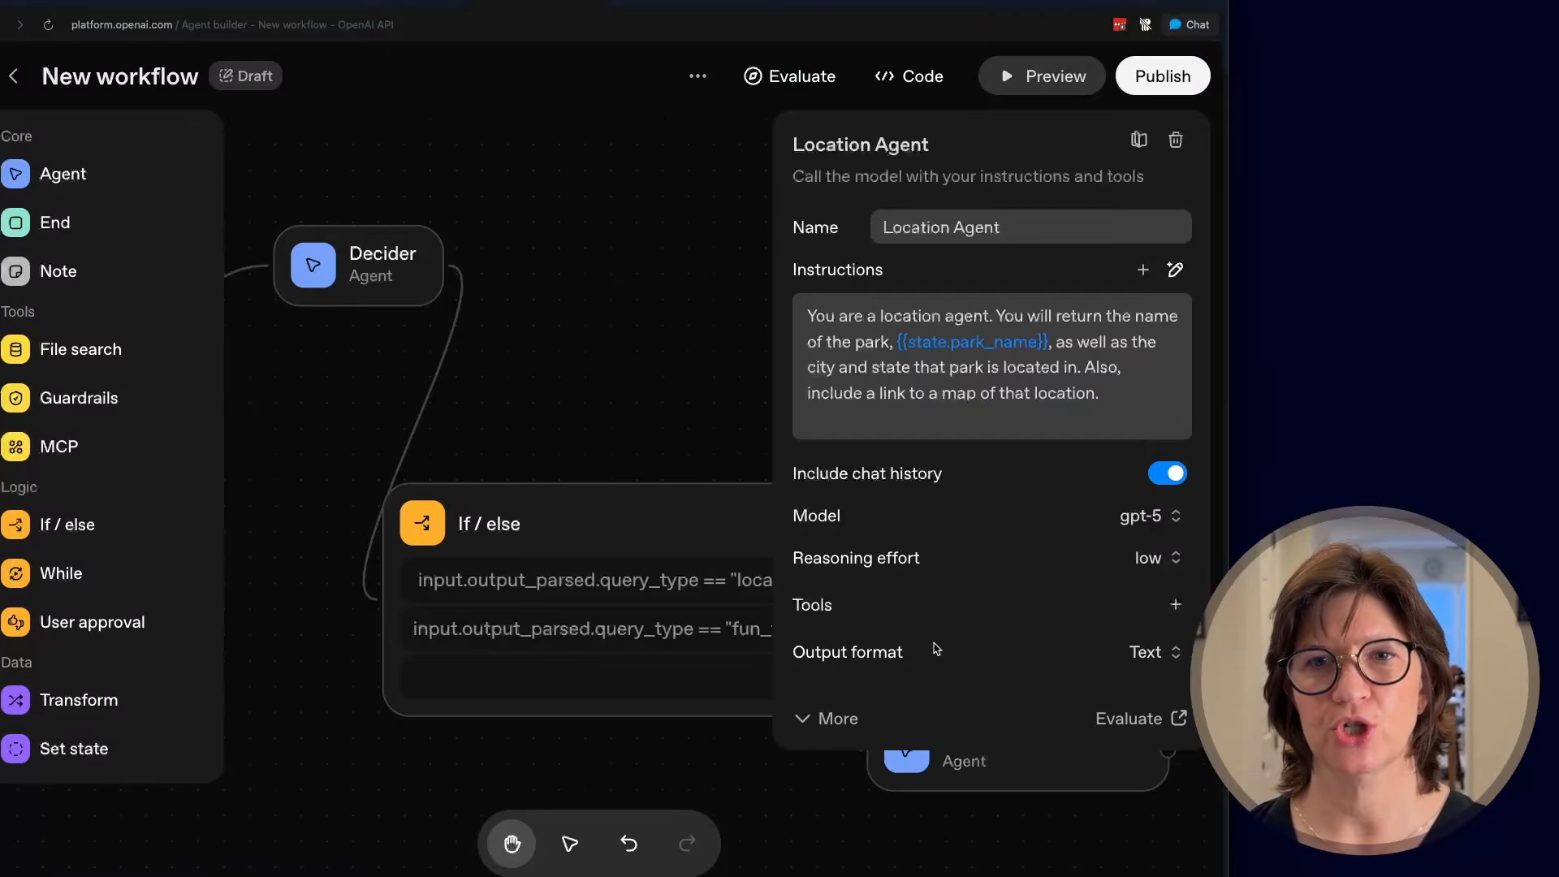
left_click(696, 320)
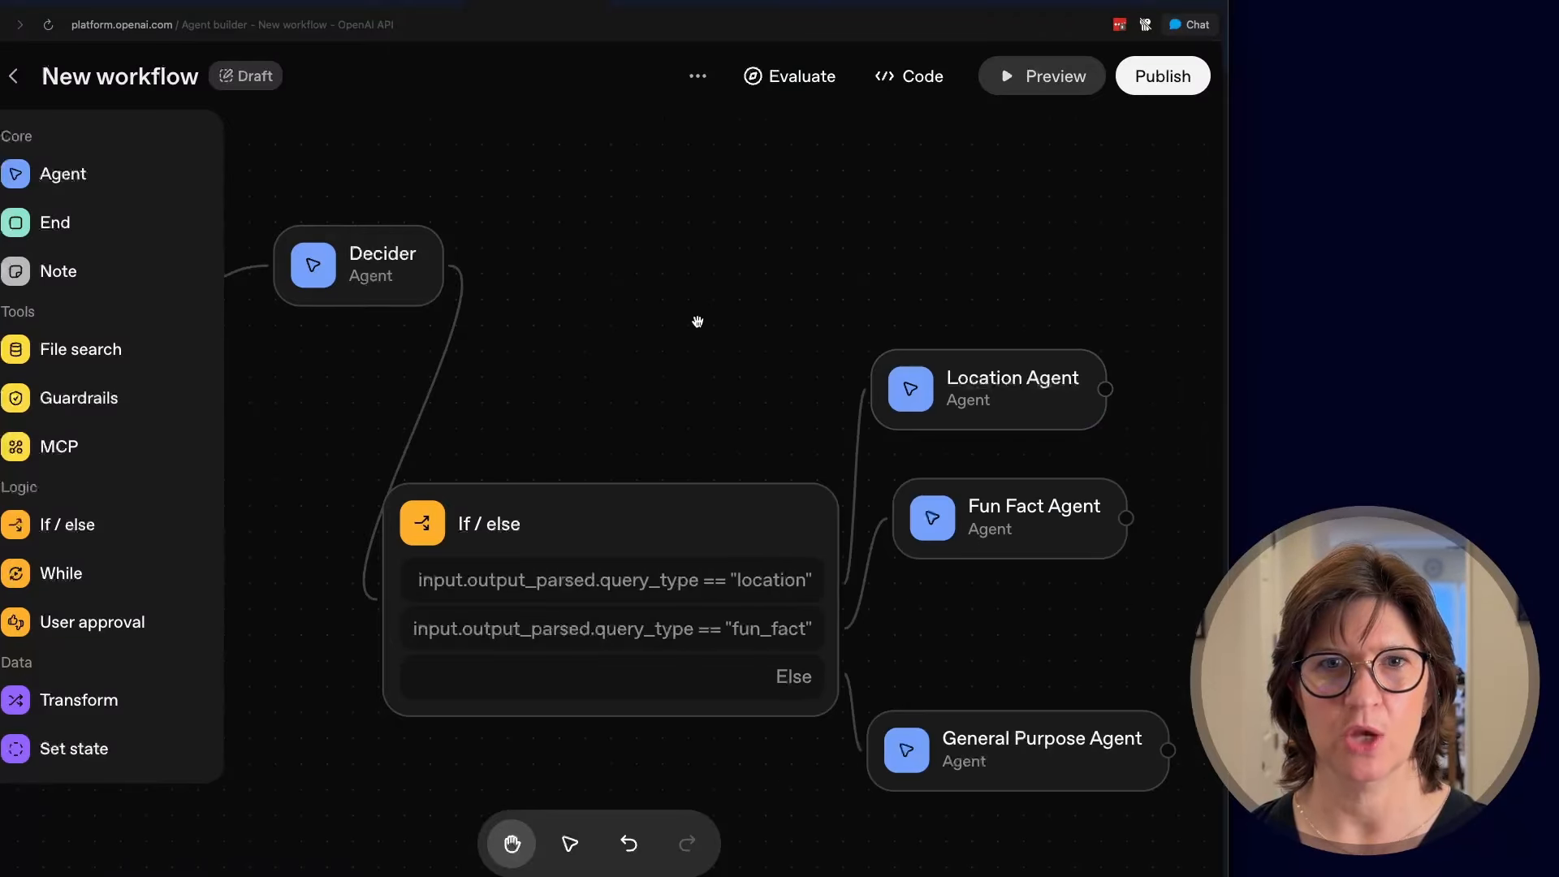
- Send the test message "What's the location of this park?" in a new workflow preview and open the Location Agent's response log
left_click(1055, 78)
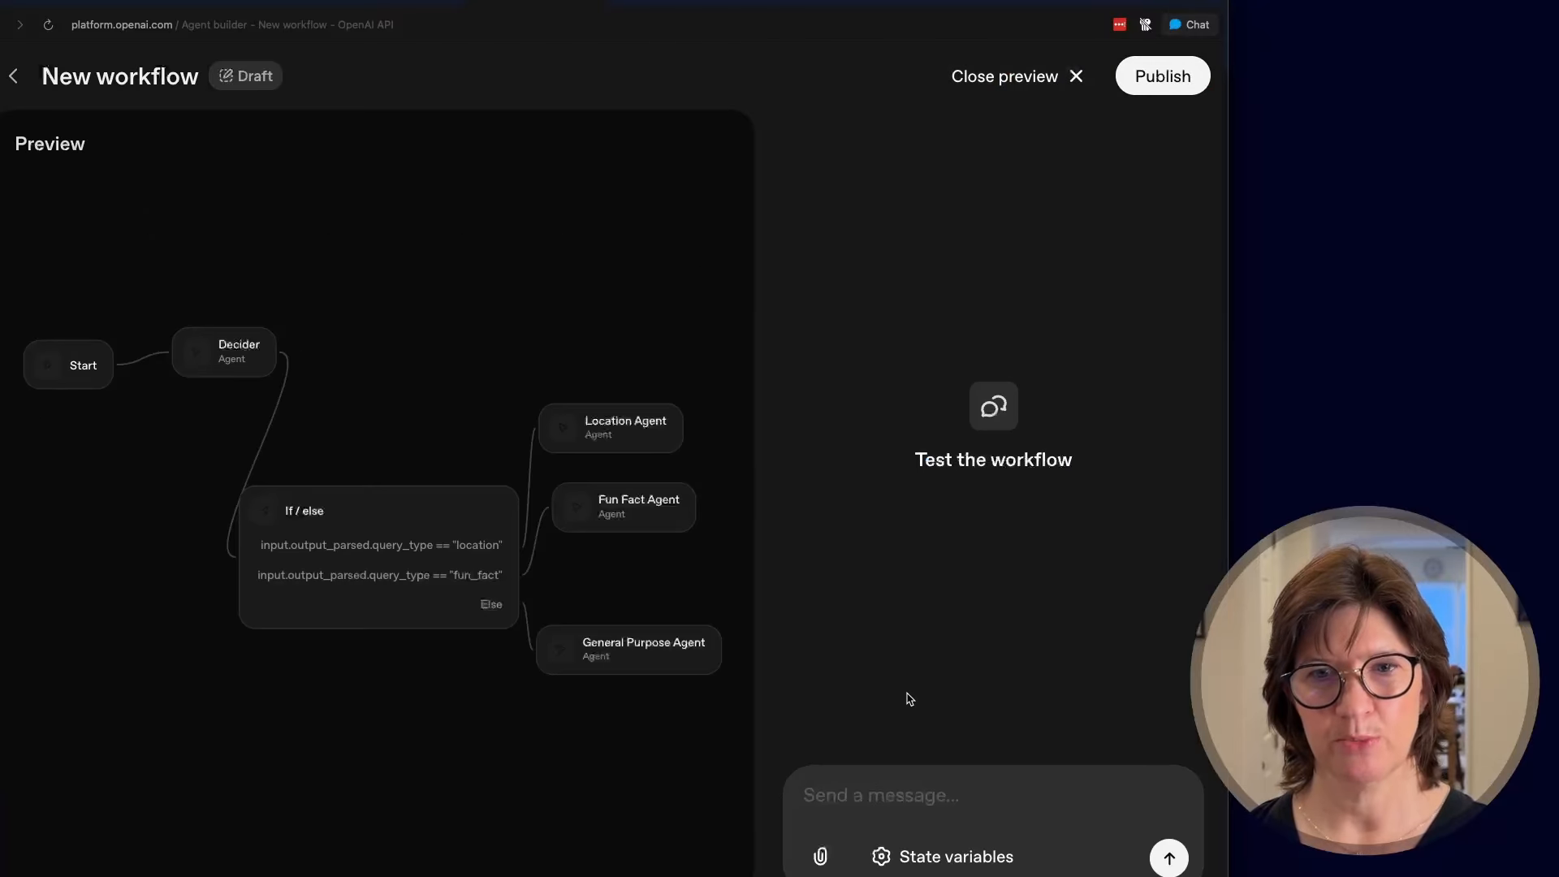
key("alt+space")
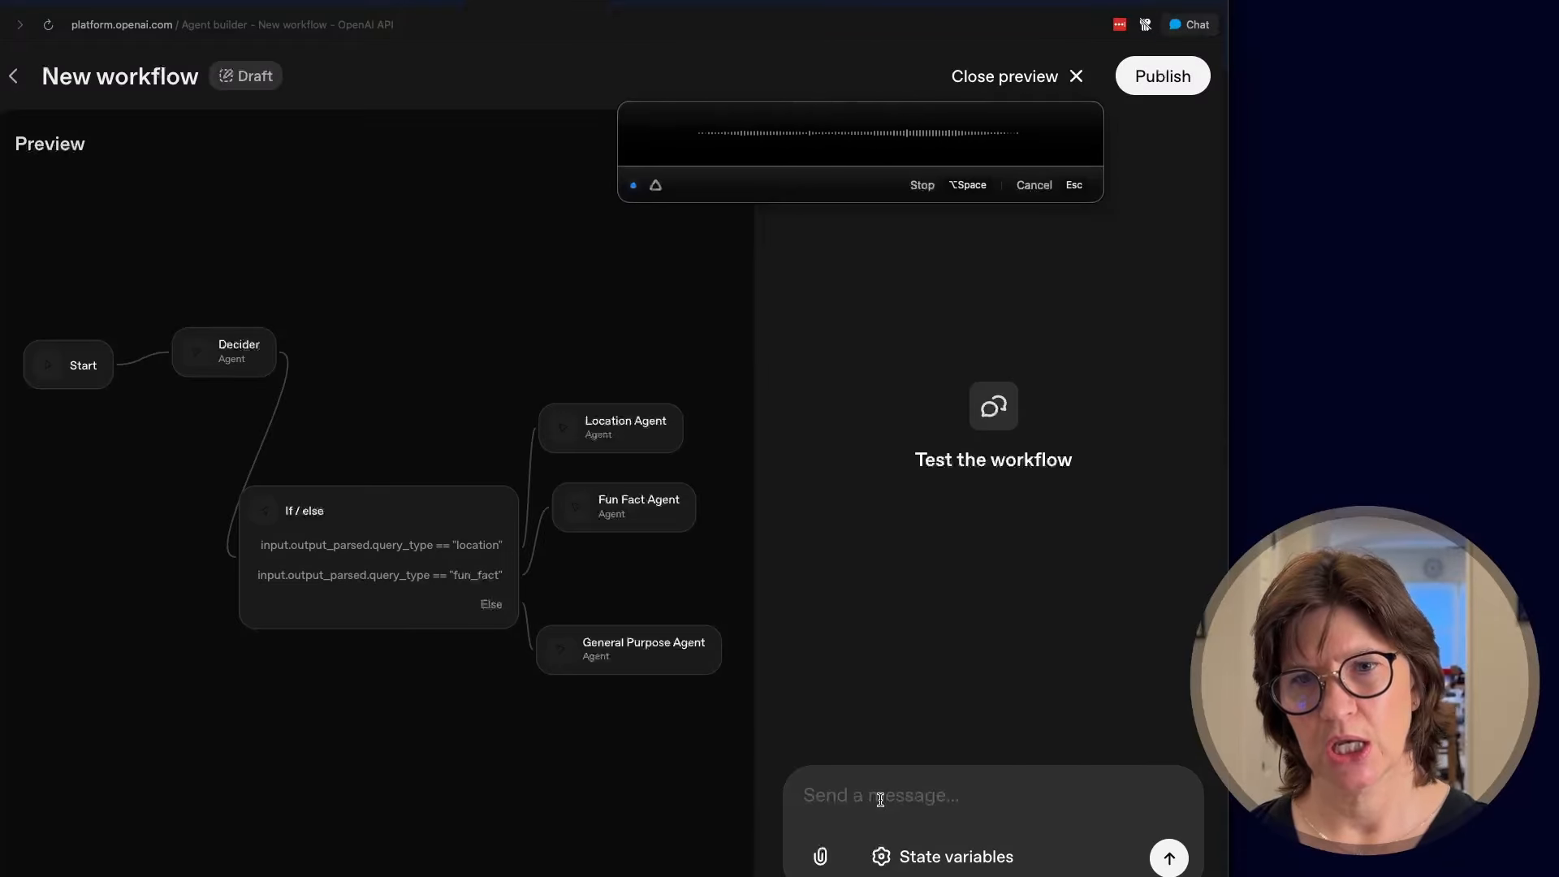
key("alt+space")
key("Return")
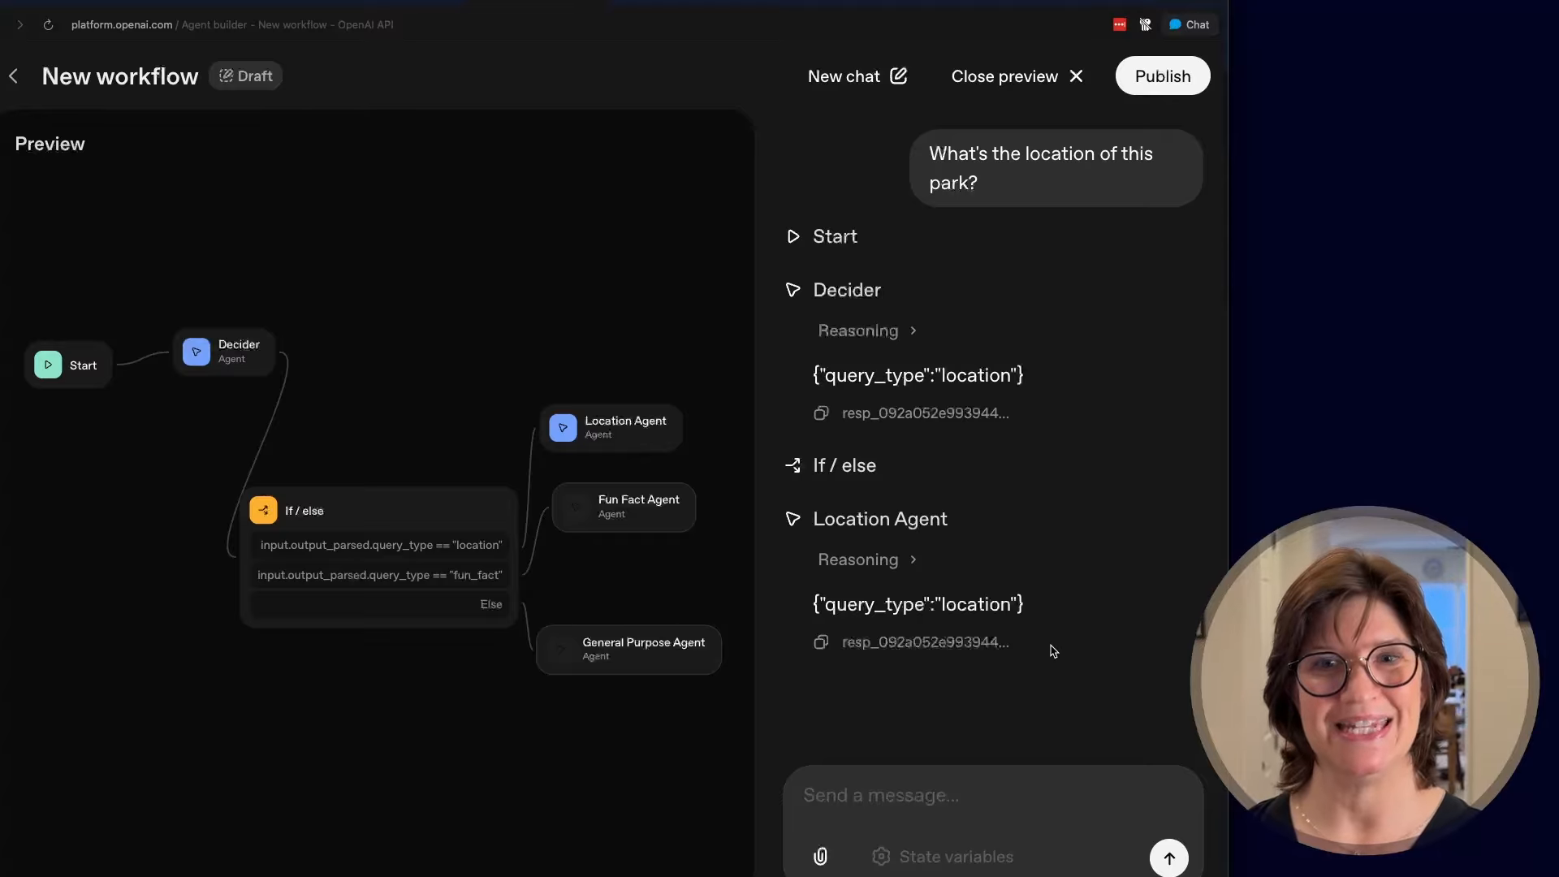
left_click(929, 645)
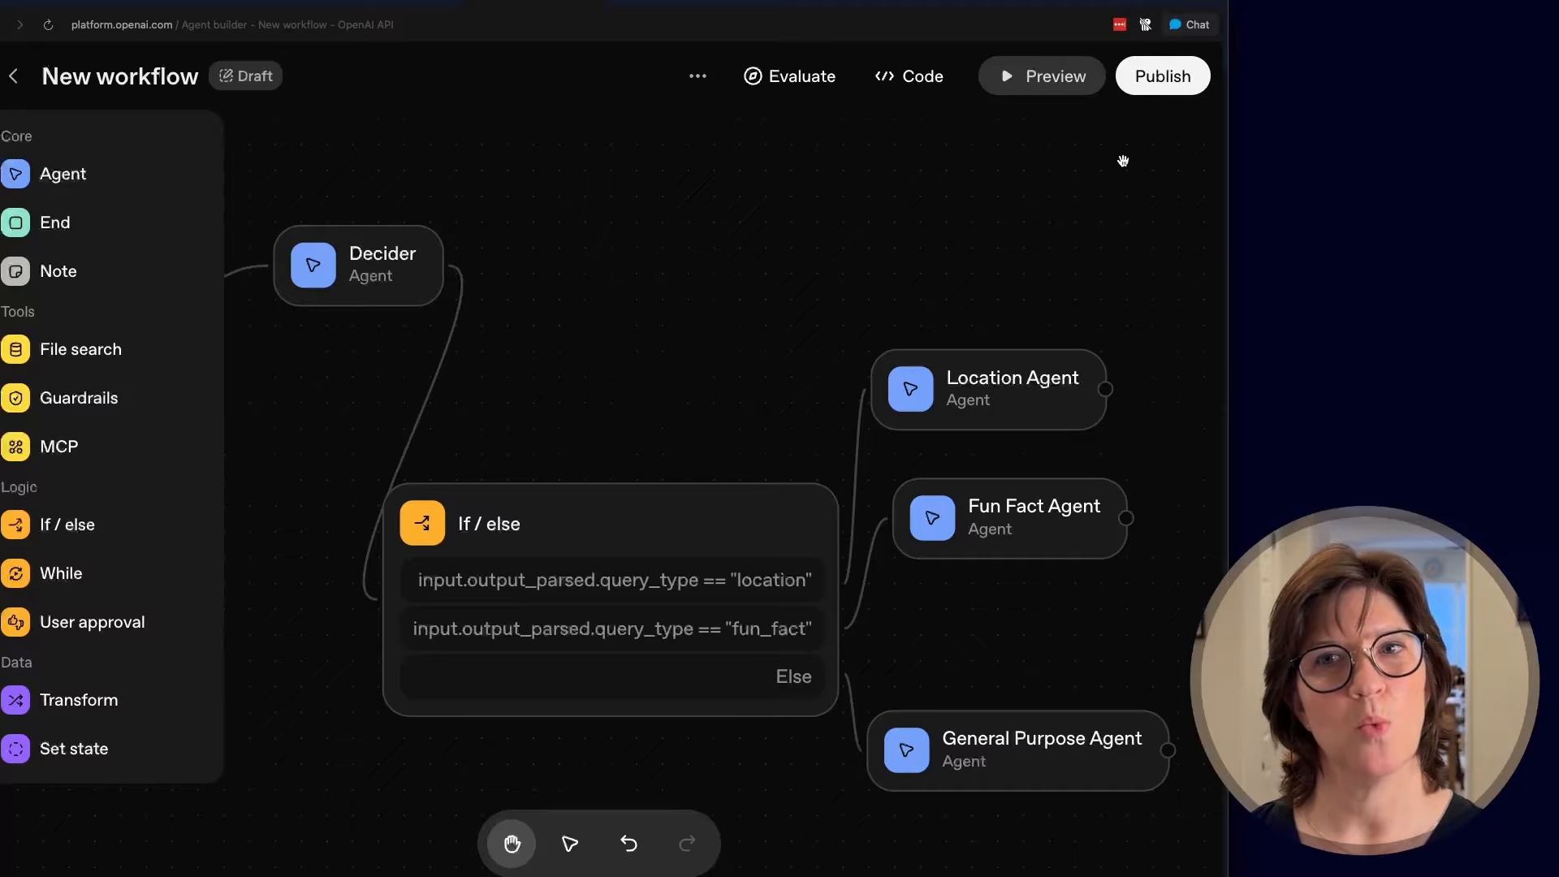
- Publish the workflow under the name "ParkCam Agent Workflow"
left_click(1163, 81)
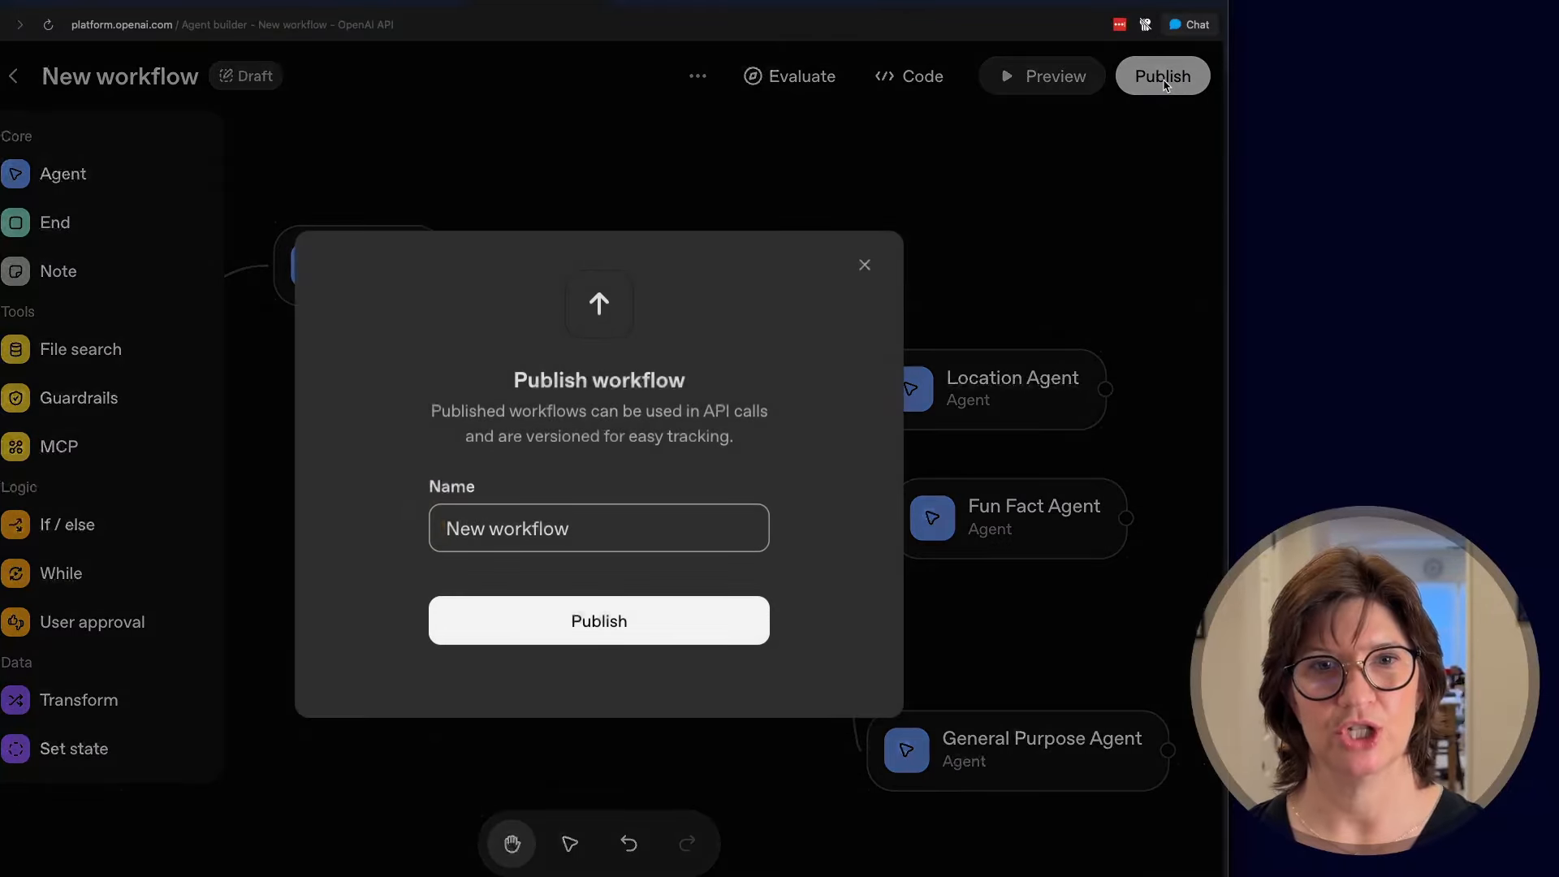
key("ctrl+a")
type("ParkCam Agent Workflow")
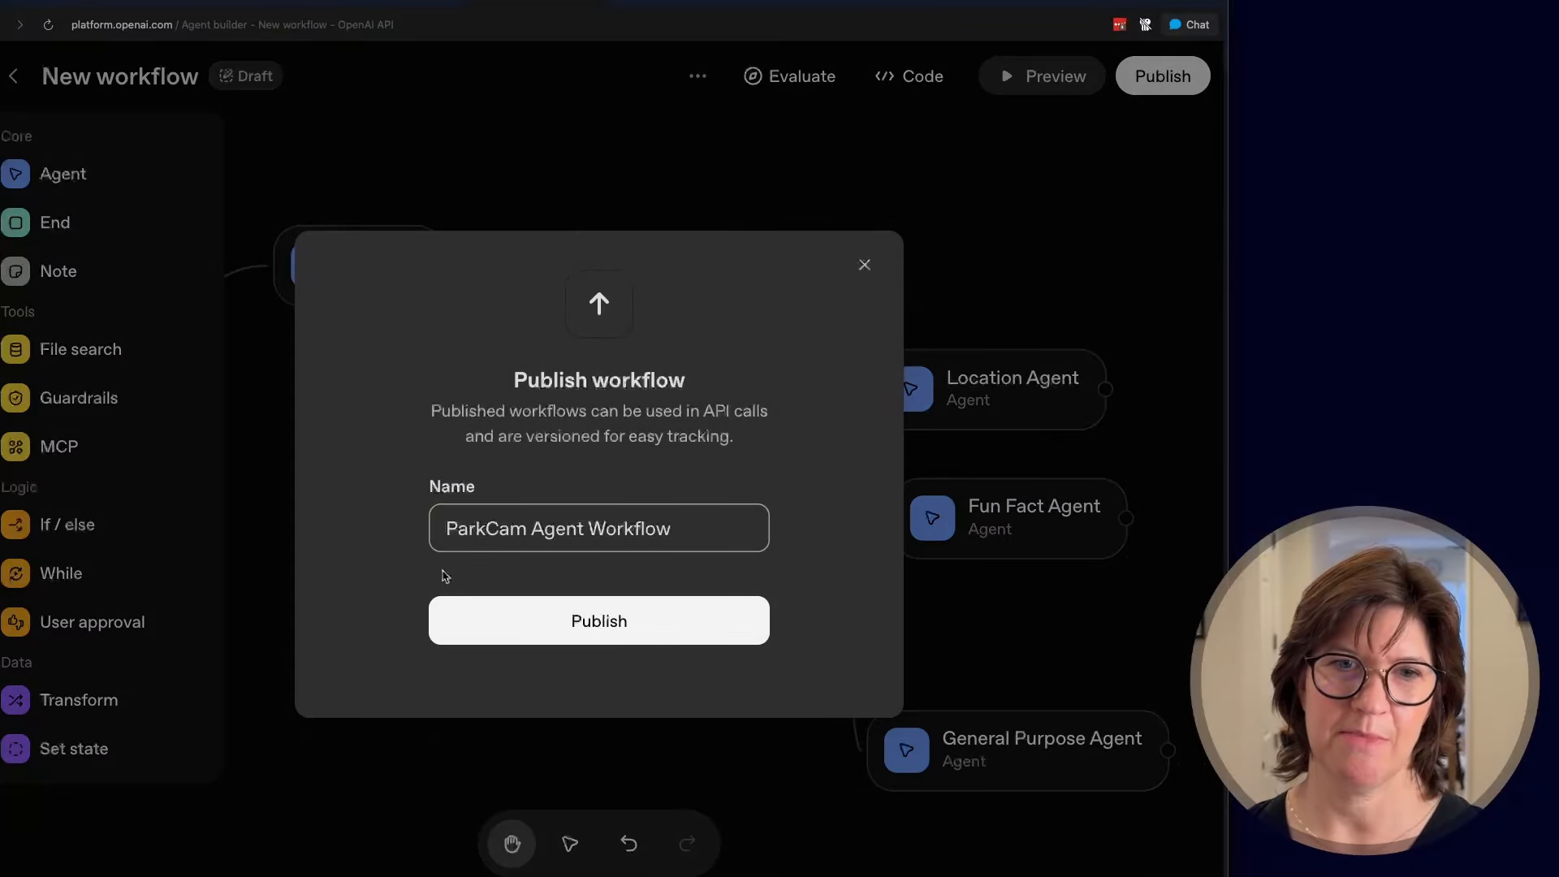
left_click(574, 621)
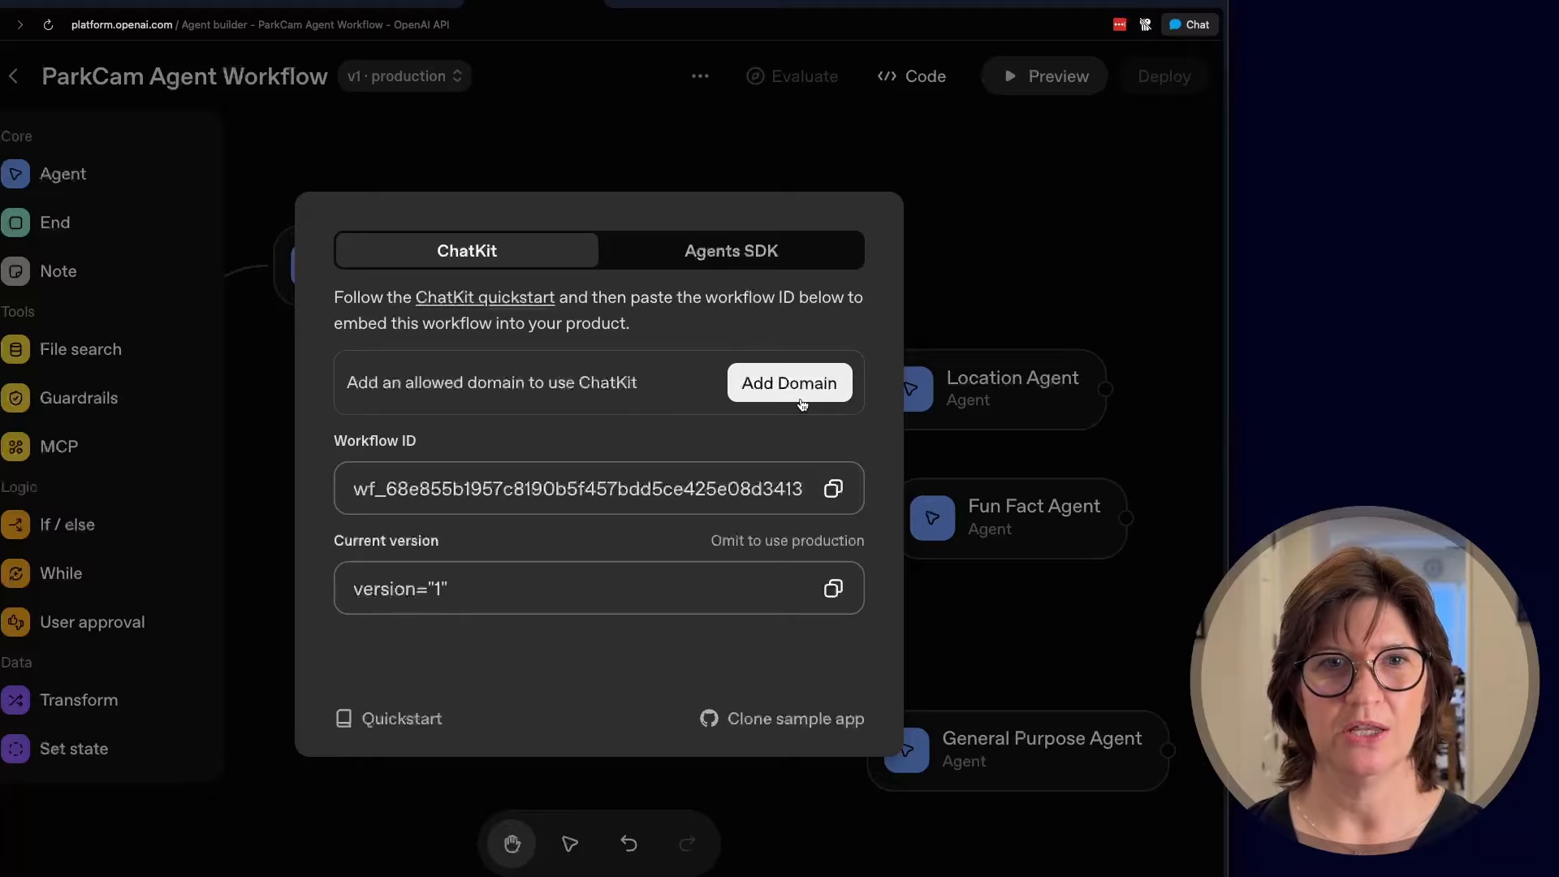
- View the published workflow's Agents SDK code and return to its ChatKit embedding details
left_click(767, 252)
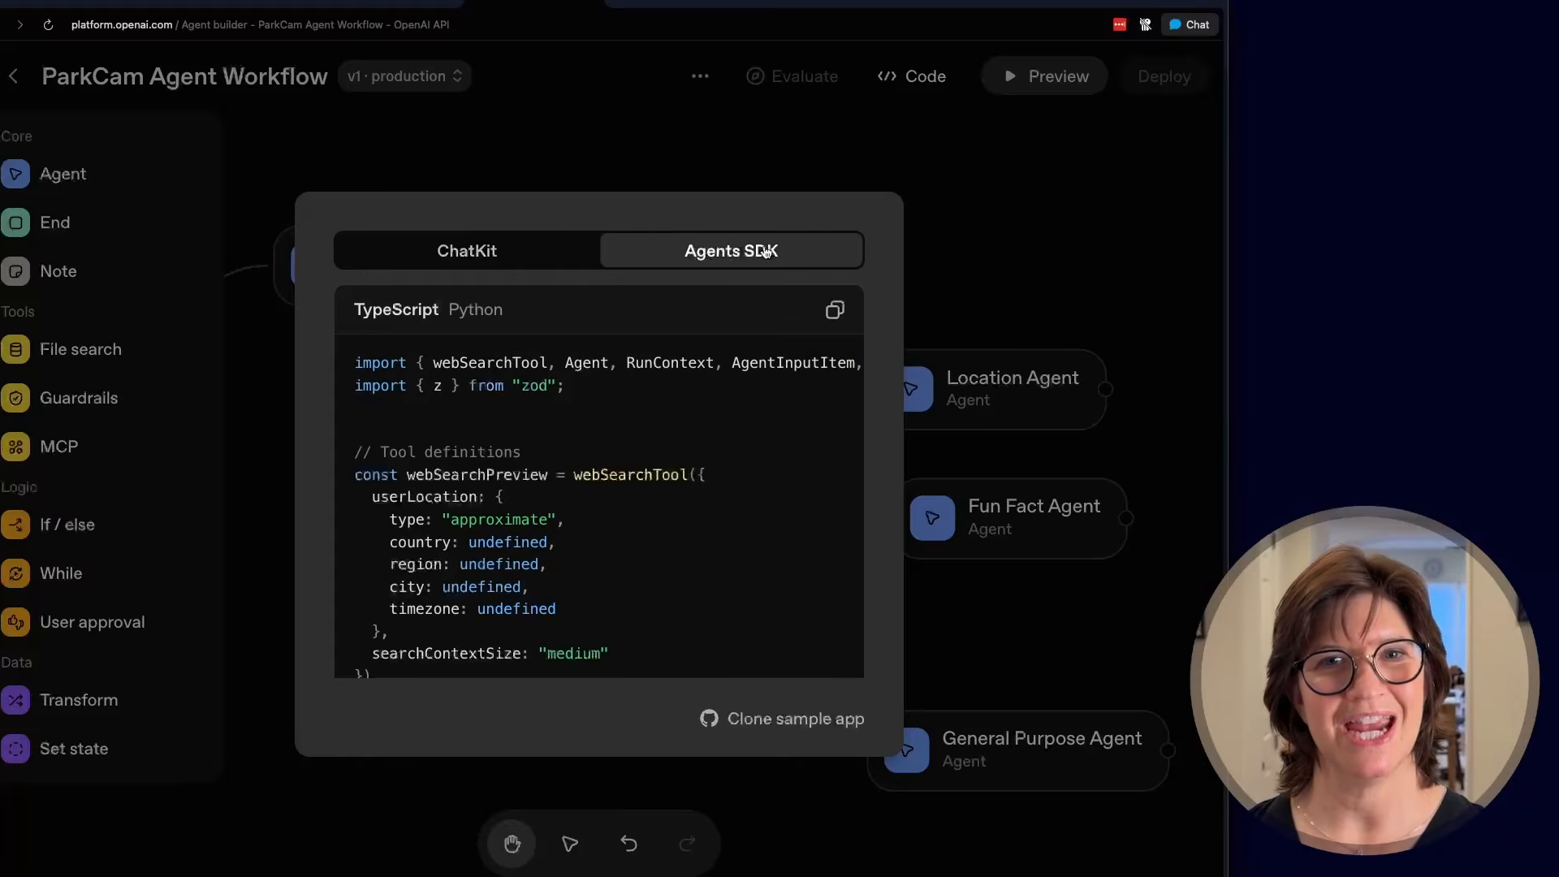
left_click(559, 252)
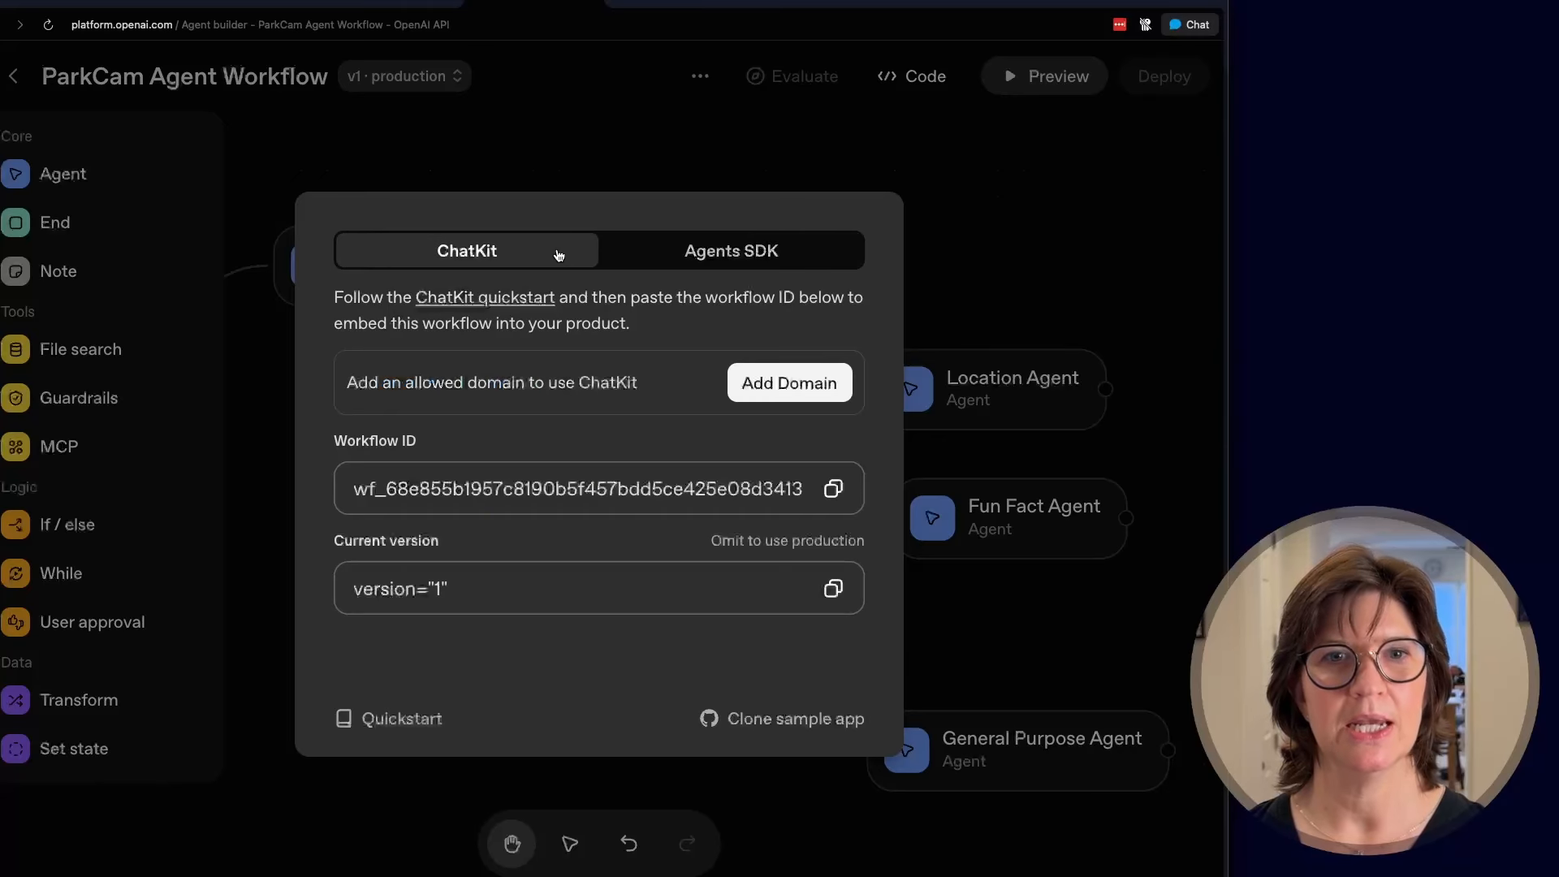